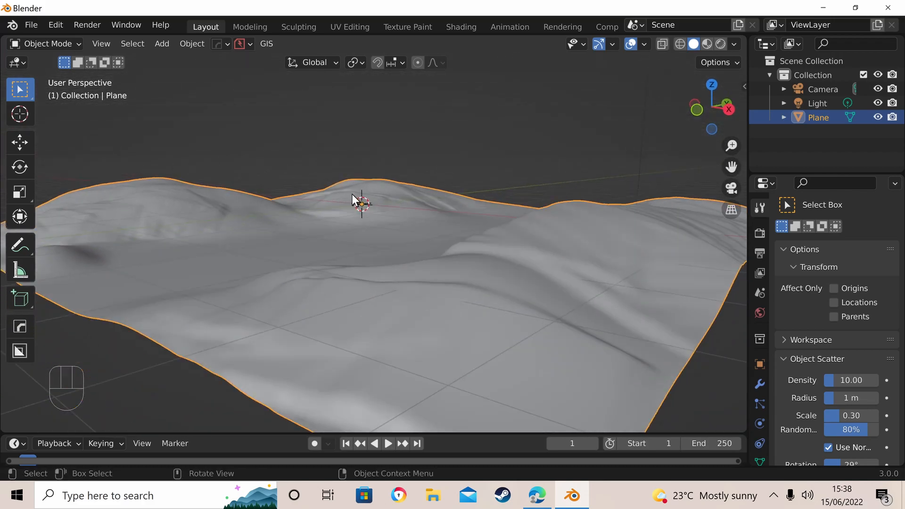
# Step: Examine the sculpted terrain plane from several angles and distances
pyautogui.scroll(6, 351, 222)
pyautogui.moveTo(381, 215); pyautogui.dragTo(427, 190, button='middle')
pyautogui.scroll(-5, 395, 185)
pyautogui.scroll(7, 433, 177)
pyautogui.scroll(-5, 434, 196)
pyautogui.scroll(6, 459, 207)
pyautogui.scroll(-5, 474, 186)
pyautogui.scroll(6, 470, 173)
pyautogui.scroll(-5, 424, 188)
pyautogui.scroll(6, 464, 184)
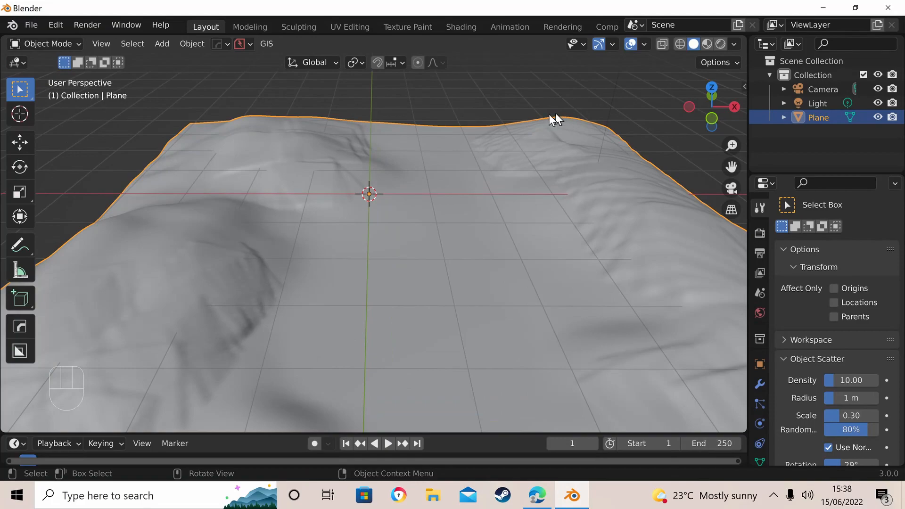
pyautogui.scroll(-5, 561, 142)
pyautogui.scroll(6, 568, 183)
pyautogui.moveTo(566, 177); pyautogui.dragTo(558, 166, button='middle')
pyautogui.scroll(3, 551, 167)
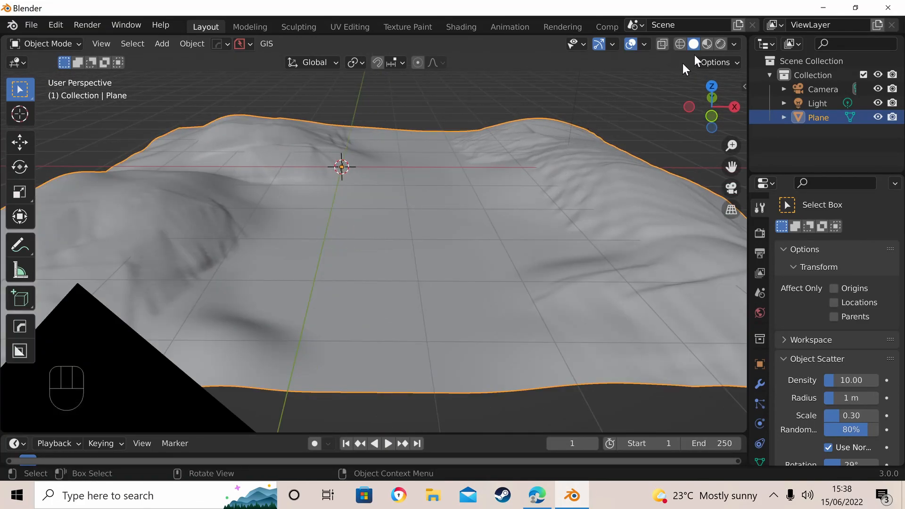
# Step: Split the 3D viewport into two side-by-side areas and turn the left area into a Shader Editor without its sidebar
pyautogui.moveTo(747, 40); pyautogui.dragTo(325, 86)
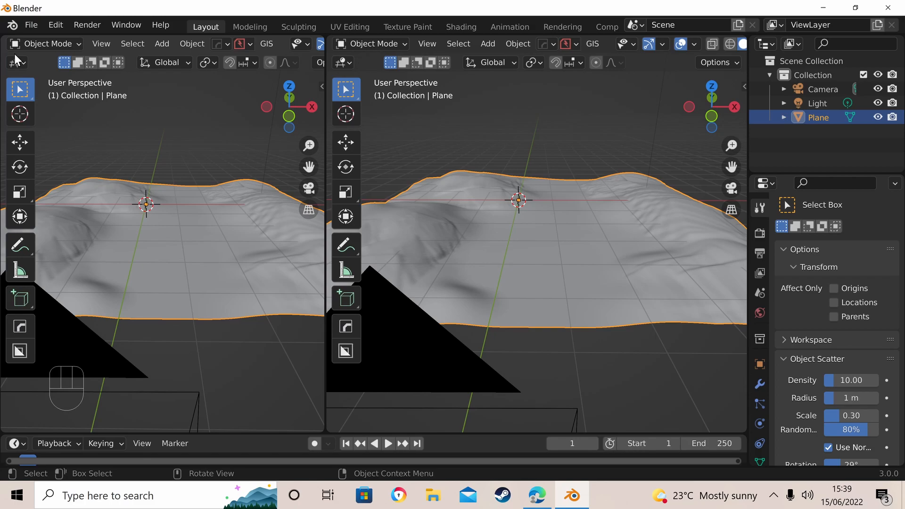
pyautogui.moveTo(16, 64); pyautogui.dragTo(57, 194)
pyautogui.press('n')
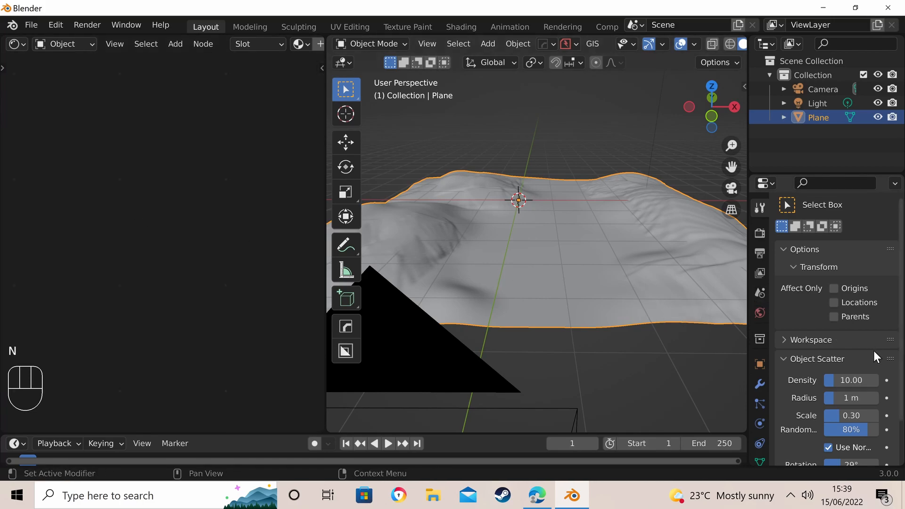
# Step: Add a new material to the terrain plane and name it Landscape
pyautogui.scroll(-4, 761, 386)
pyautogui.click(760, 424)
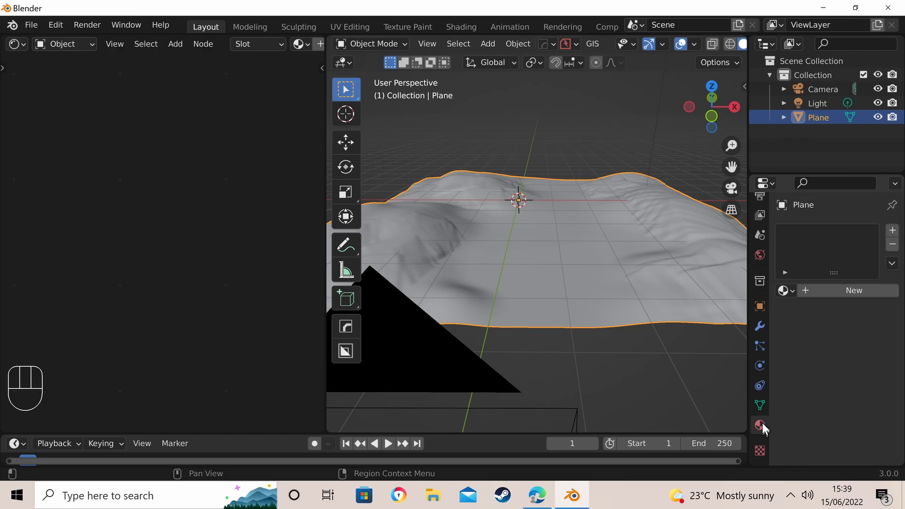
pyautogui.click(892, 231)
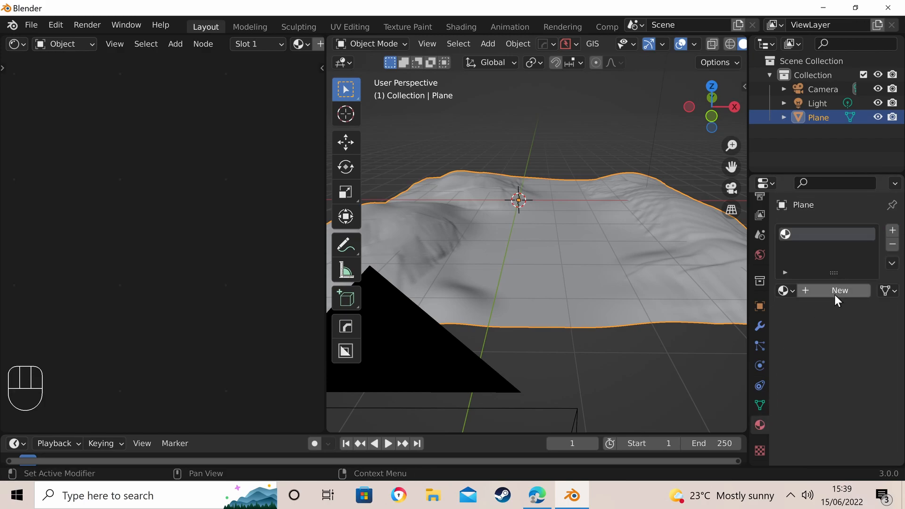
pyautogui.click(835, 289)
pyautogui.scroll(-2, 205, 222)
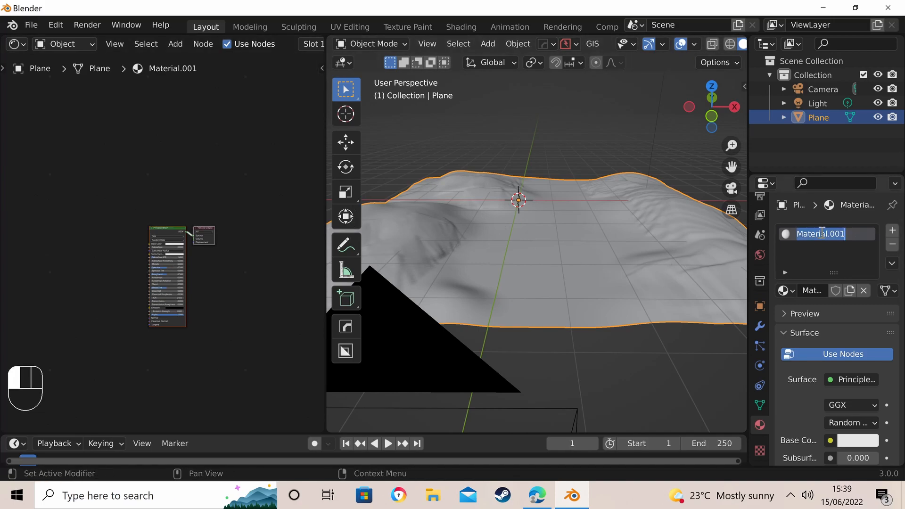
pyautogui.press('BackSpace')
pyautogui.write('L')
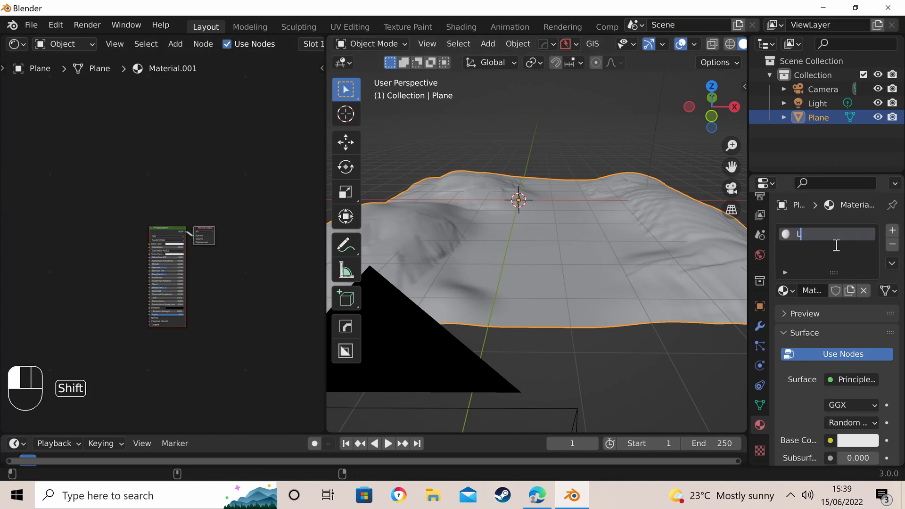
pyautogui.write('andscape')
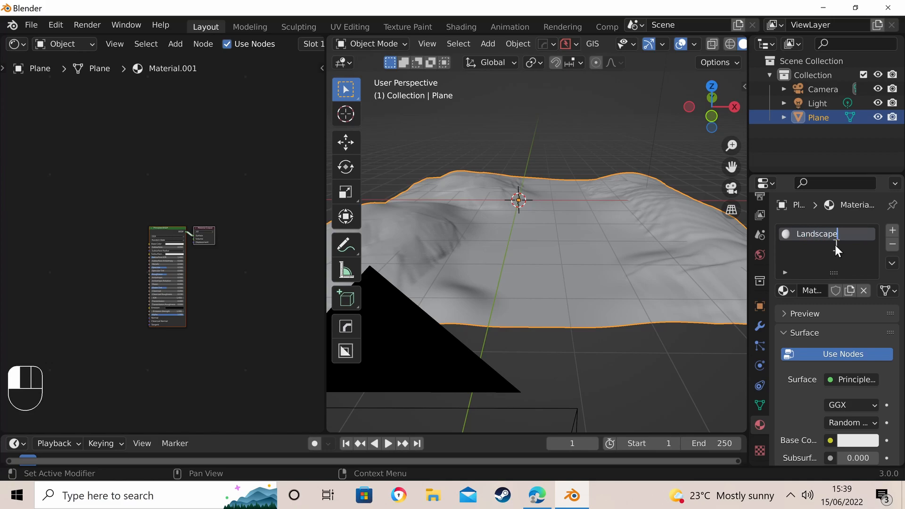
pyautogui.press('Return')
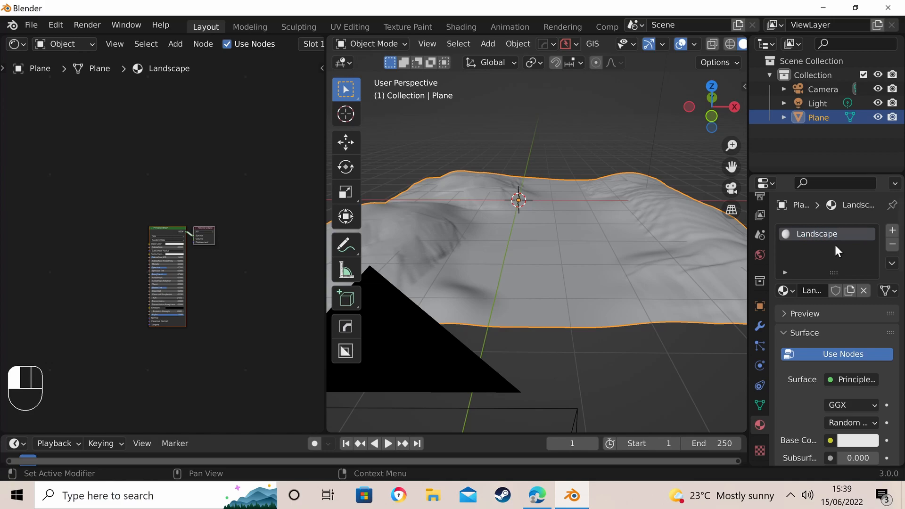
# Step: Examine the Landscape material's Principled BSDF node and its inputs up close
pyautogui.scroll(-2, 166, 252)
pyautogui.scroll(1, 117, 245)
pyautogui.scroll(-1, 141, 222)
pyautogui.scroll(4, 96, 222)
pyautogui.scroll(1, 183, 220)
pyautogui.scroll(2, 174, 216)
pyautogui.scroll(-2, 50, 219)
pyautogui.scroll(1, 148, 229)
pyautogui.scroll(1, 132, 215)
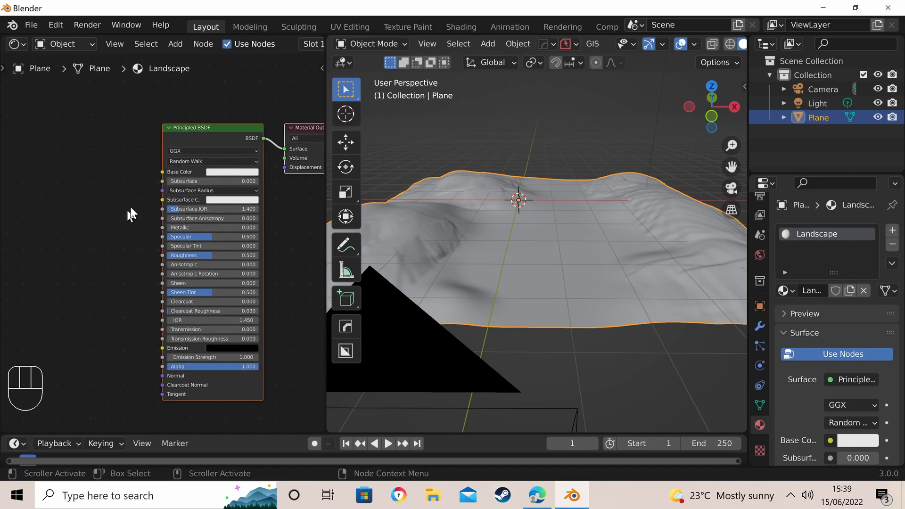
pyautogui.scroll(-2, 199, 106)
pyautogui.scroll(1, 151, 107)
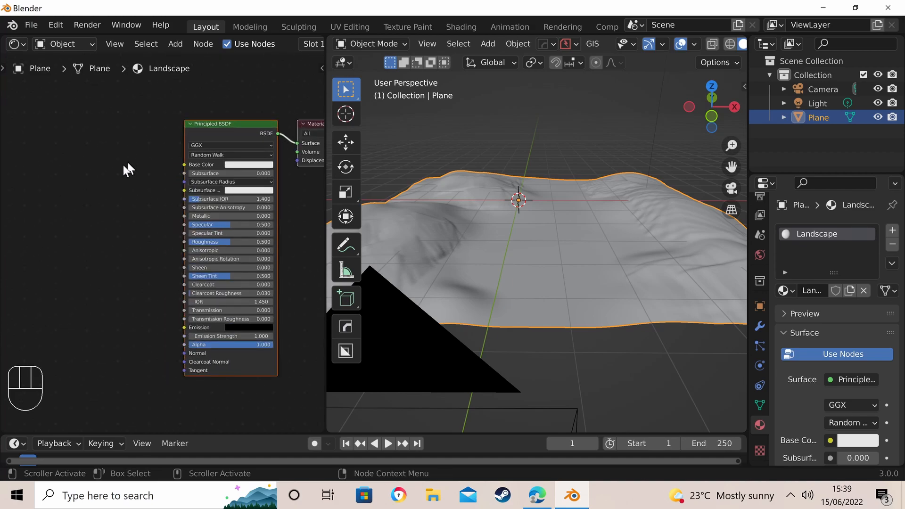
# Step: Switch to the browser to view Poly Haven's textures page, and return to Blender
pyautogui.hotkey('shift', 'a')
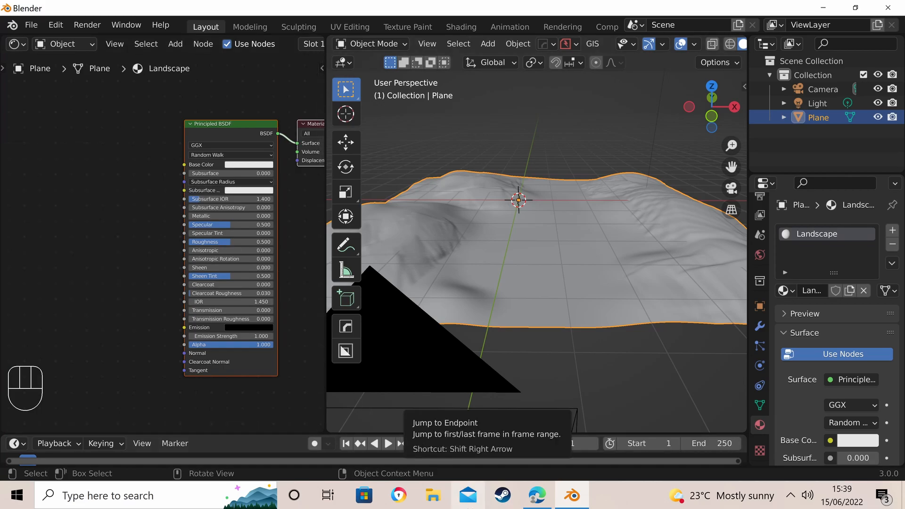
pyautogui.click(538, 500)
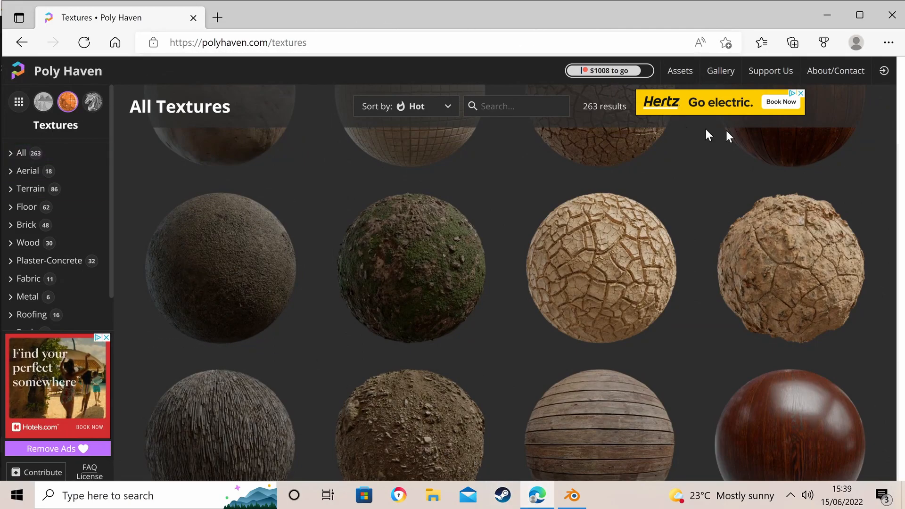
pyautogui.click(831, 17)
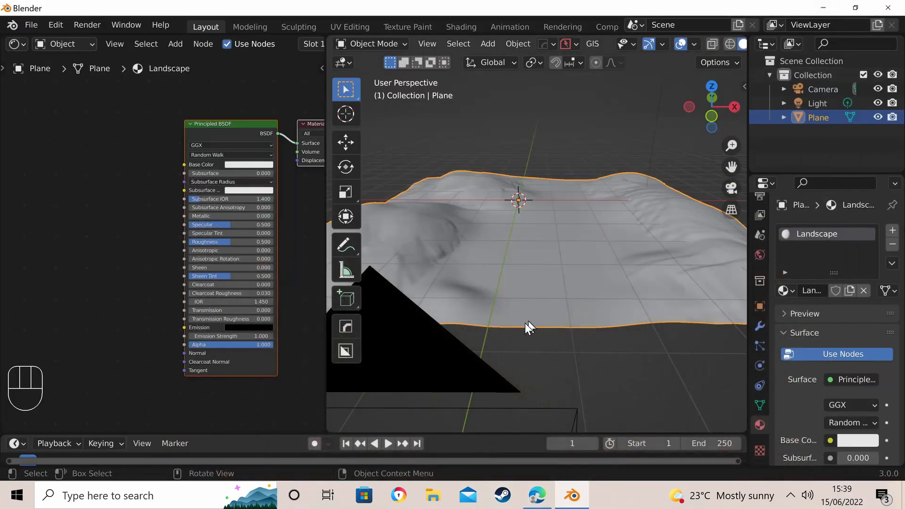
# Step: Add an Image Texture node beside the Principled BSDF and connect its Color output to Base Color
pyautogui.scroll(-1, 200, 90)
pyautogui.scroll(2, 166, 120)
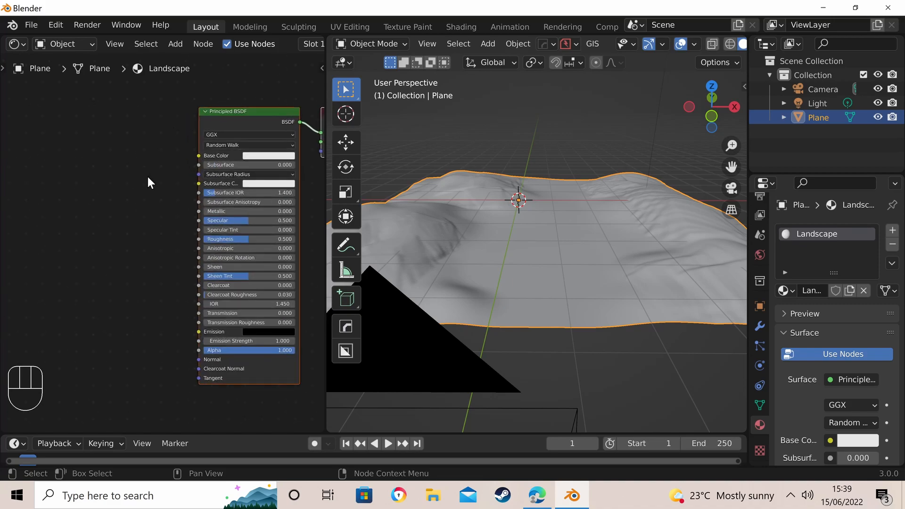
pyautogui.hotkey('shift', 'a')
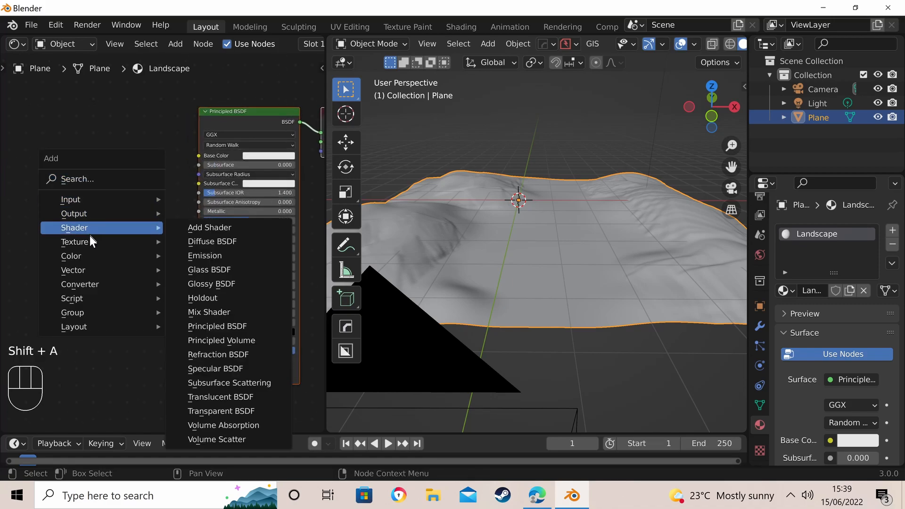
pyautogui.moveTo(92, 242)
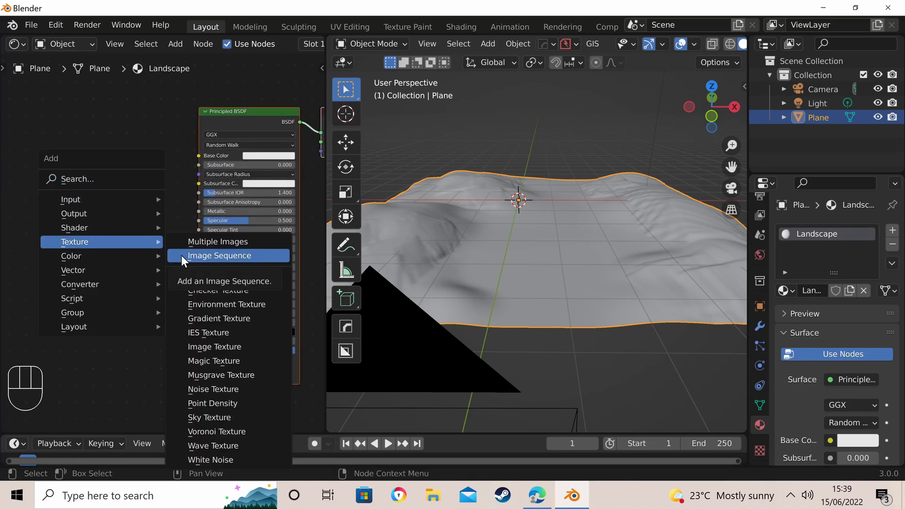
pyautogui.click(214, 346)
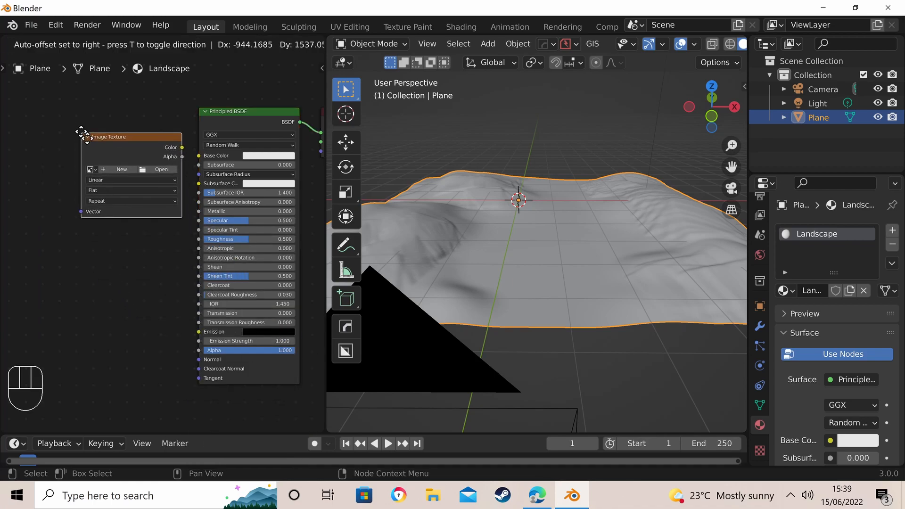
pyautogui.click(46, 122)
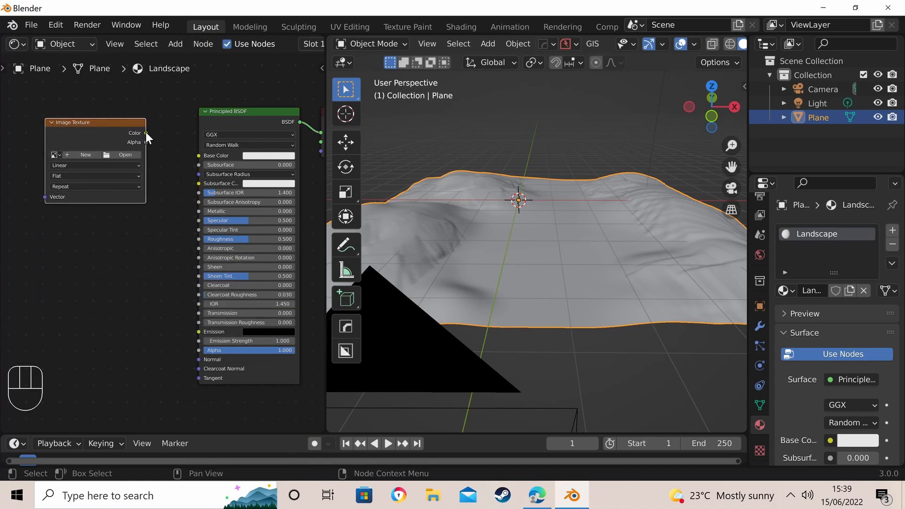
pyautogui.click(201, 151)
pyautogui.moveTo(148, 132); pyautogui.dragTo(198, 155)
# Step: Start choosing an image for the Image Texture node and browse to the textures folder on drive D
pyautogui.click(125, 152)
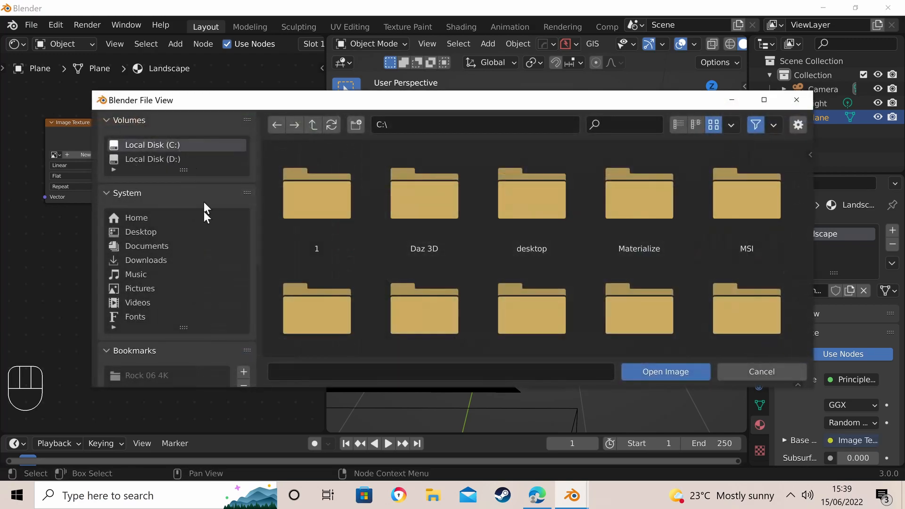
pyautogui.click(157, 160)
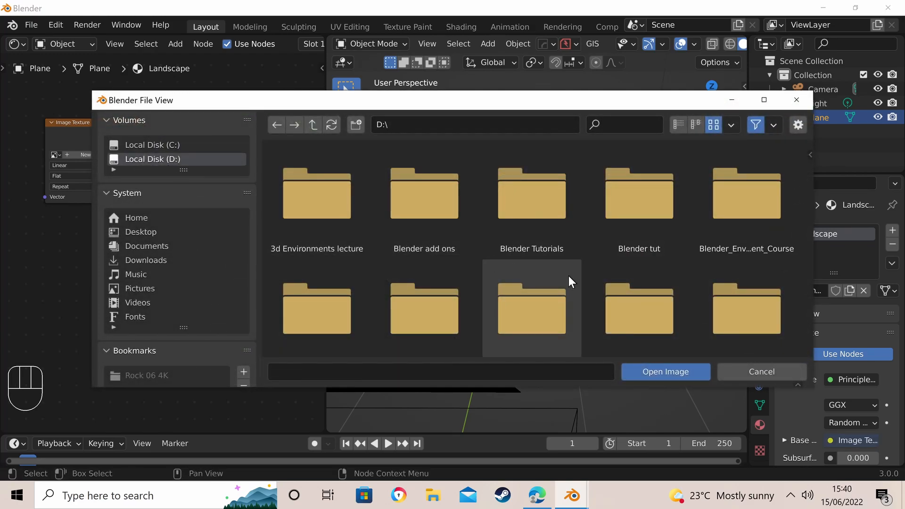
pyautogui.scroll(-10, 540, 258)
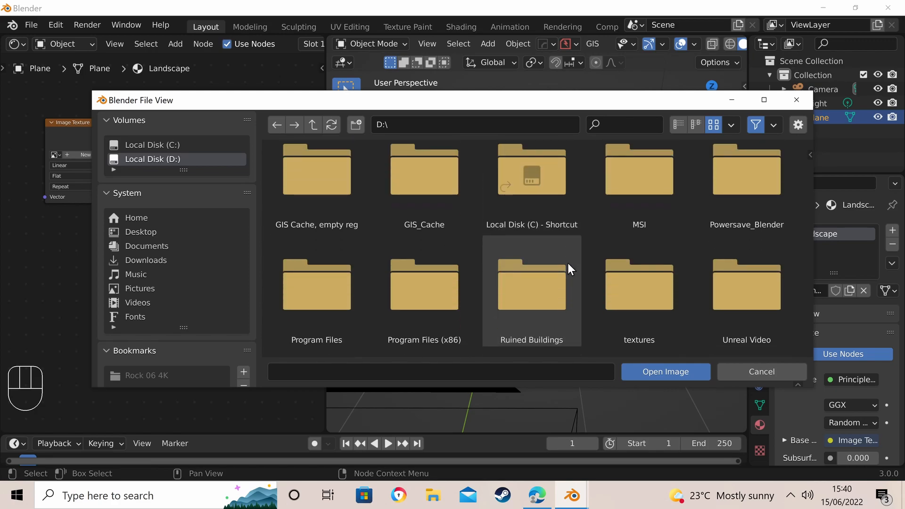
pyautogui.scroll(-2, 568, 262)
pyautogui.doubleClick(650, 202)
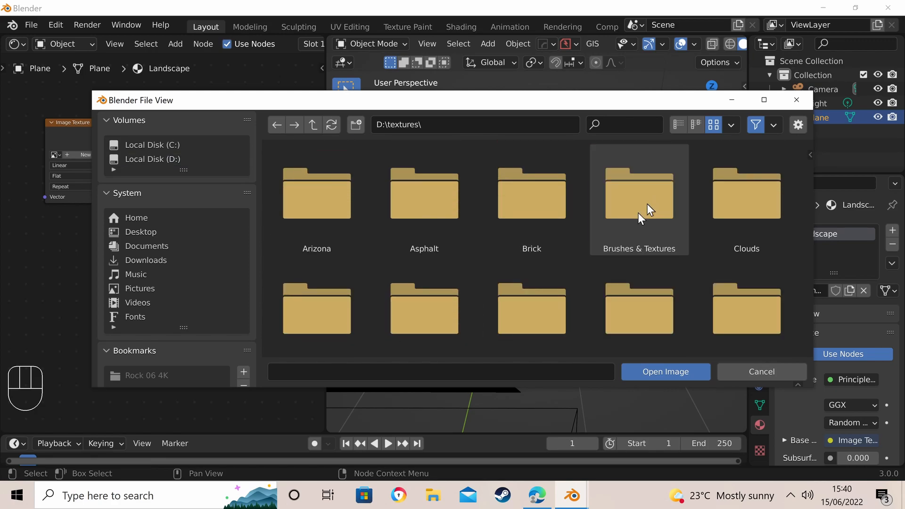
# Step: Load brown_mud_02_diff_4k.png from the Nature\Mud folder into the Image Texture node
pyautogui.scroll(-2, 566, 241)
pyautogui.scroll(-12, 565, 241)
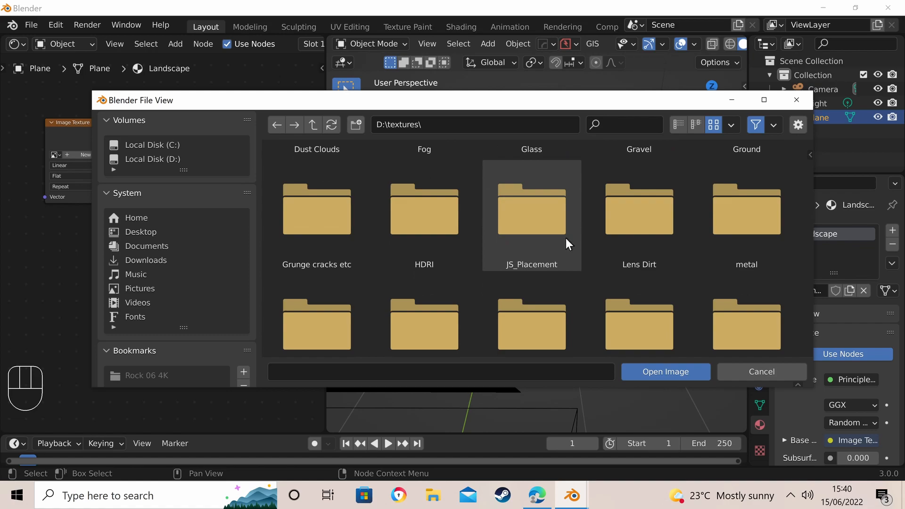
pyautogui.scroll(-10, 566, 239)
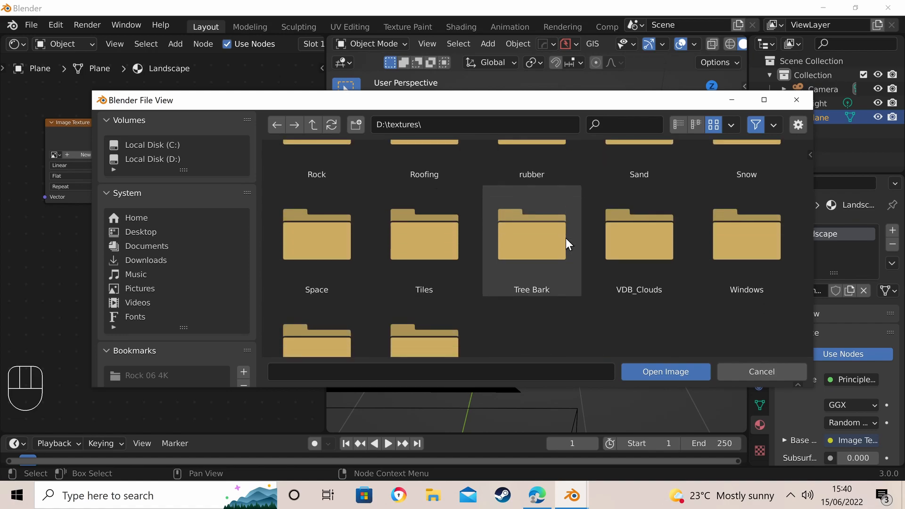
pyautogui.scroll(5, 592, 245)
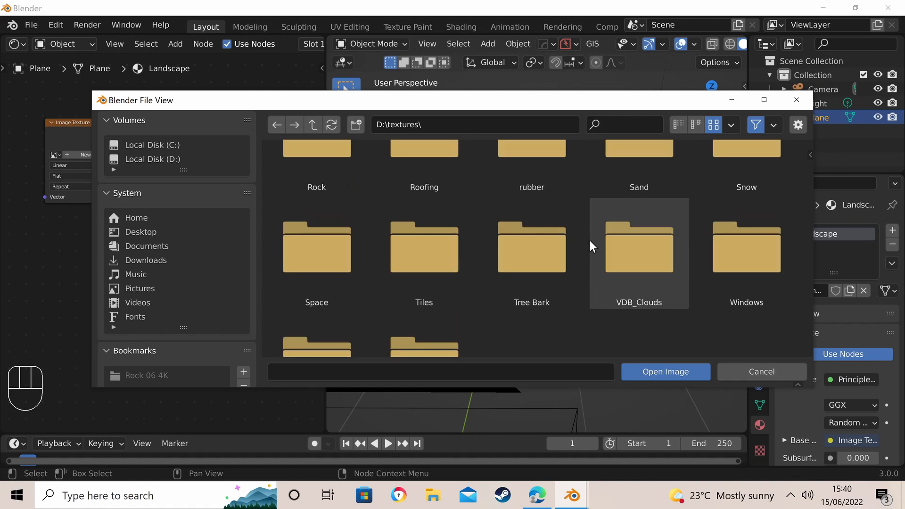
pyautogui.scroll(3, 592, 242)
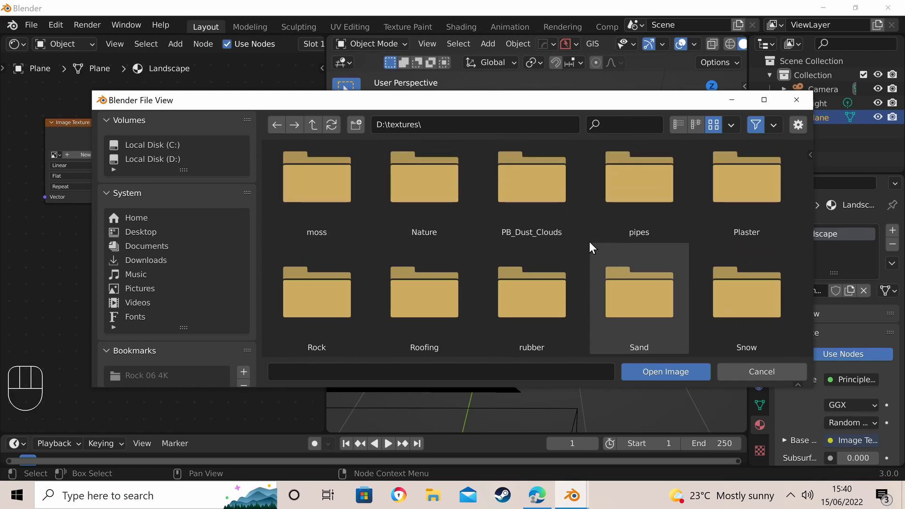
pyautogui.scroll(3, 589, 241)
pyautogui.click(420, 232)
pyautogui.doubleClick(419, 232)
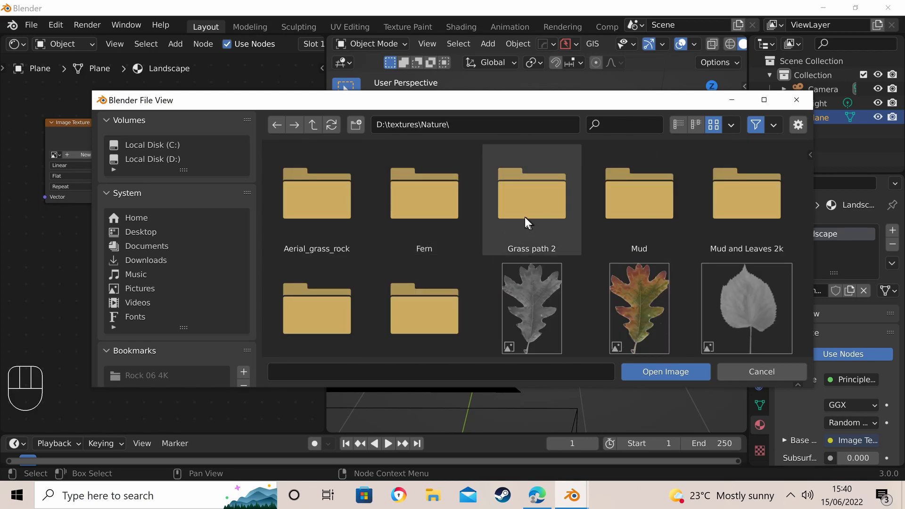
pyautogui.doubleClick(622, 211)
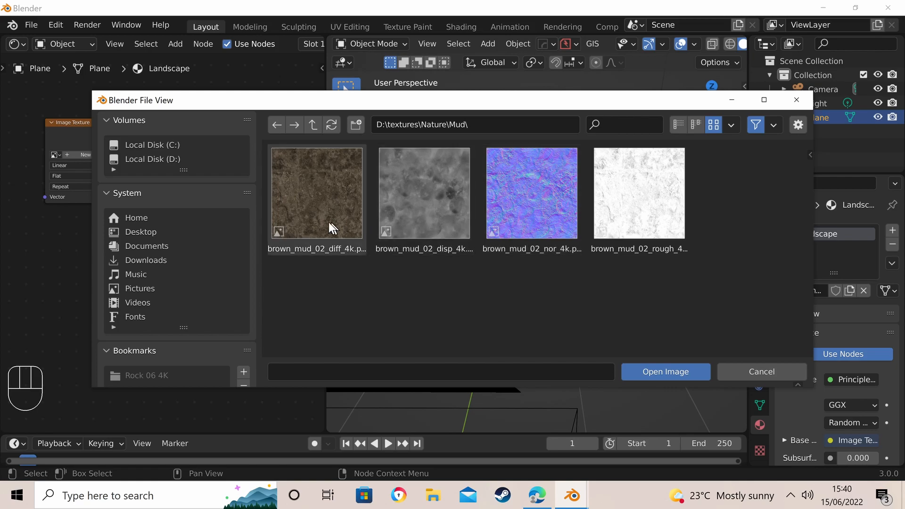
pyautogui.click(313, 214)
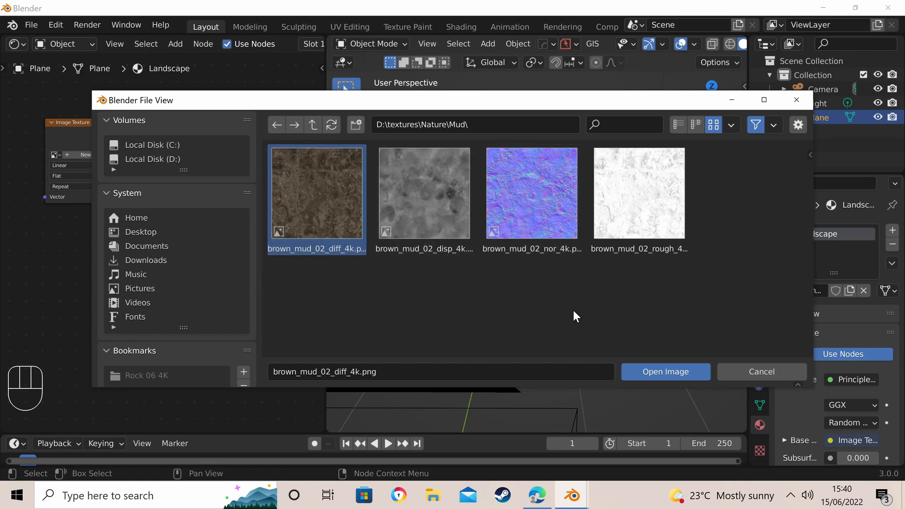
pyautogui.click(657, 371)
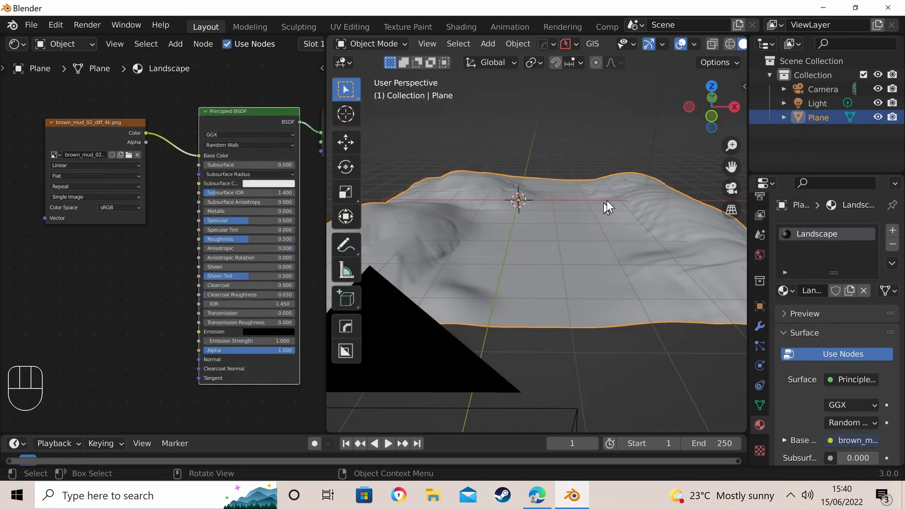
# Step: Switch the 3D viewport to rendered shading and view the mud-textured terrain from a lower angle
pyautogui.scroll(-2, 733, 44)
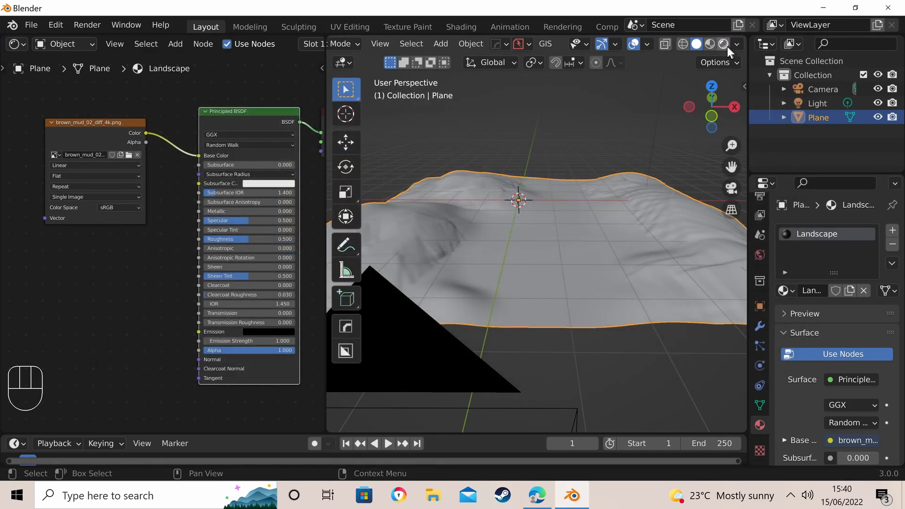
pyautogui.click(721, 45)
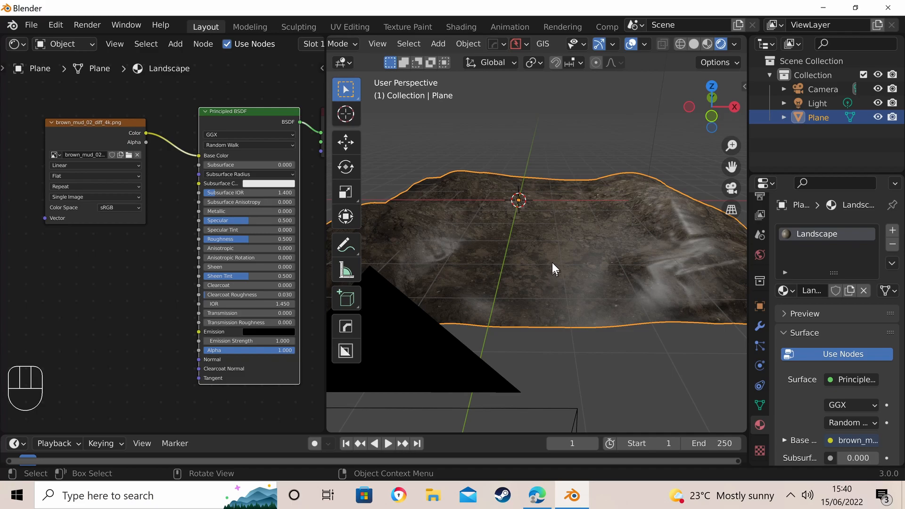
pyautogui.moveTo(497, 244); pyautogui.dragTo(512, 194, button='middle')
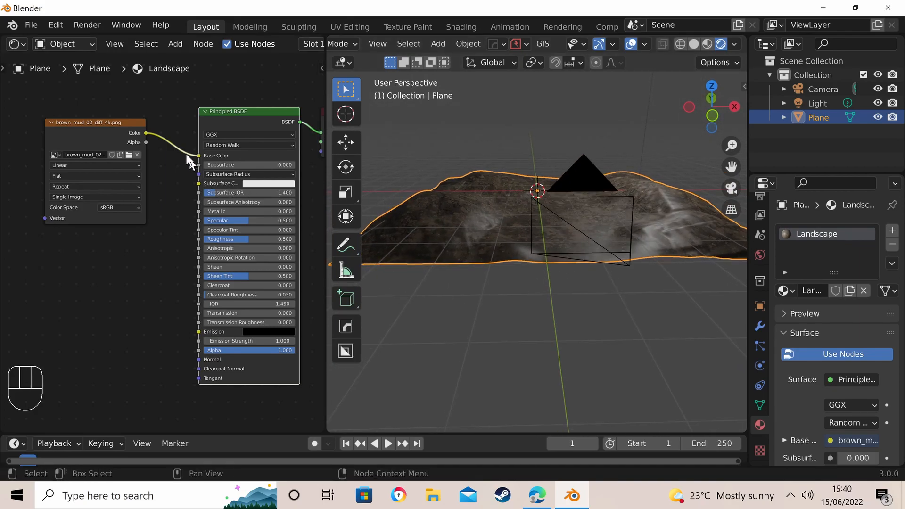
# Step: Duplicate the Image Texture node below the original and load brown_mud_02_rough_4k.png into the copy
pyautogui.moveTo(100, 125); pyautogui.dragTo(93, 98)
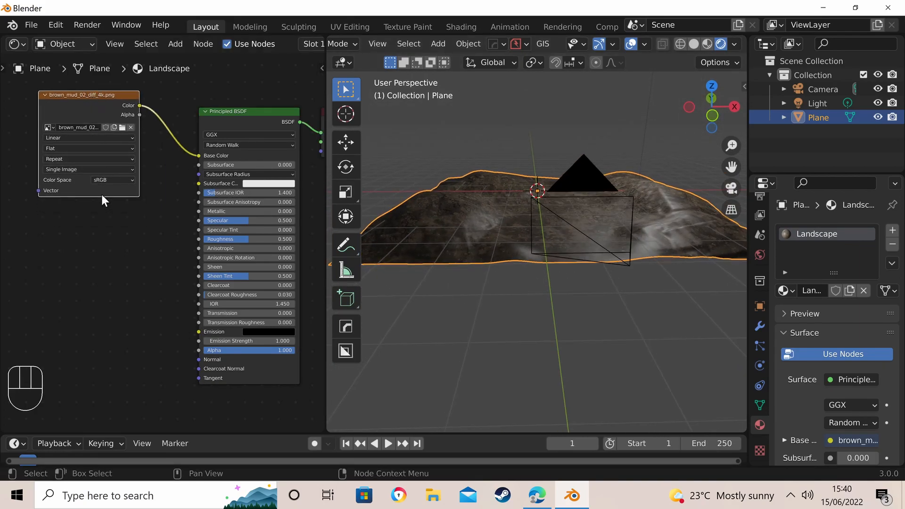
pyautogui.press('shift')
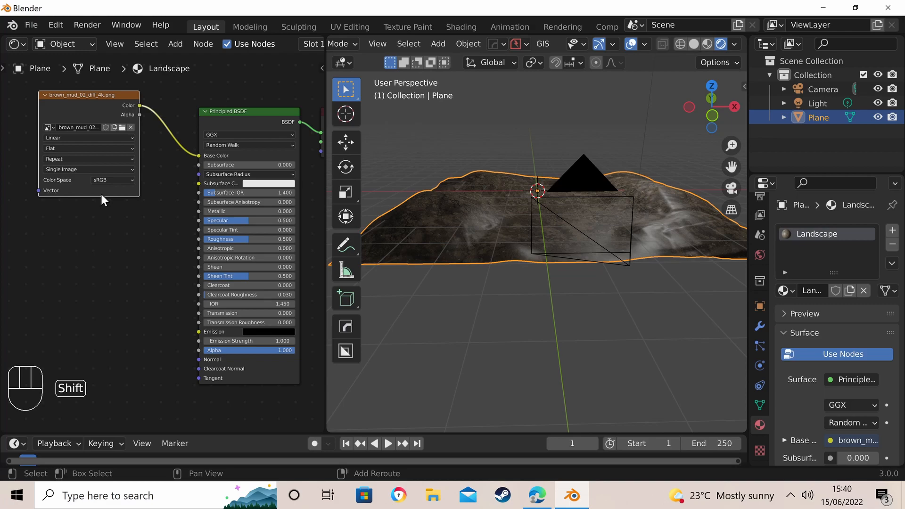
pyautogui.hotkey('shift', 'd')
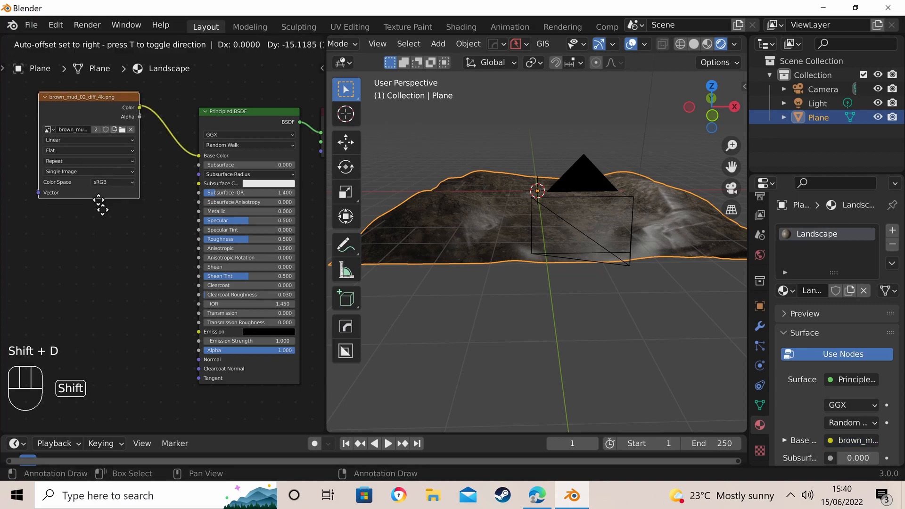
pyautogui.click(100, 307)
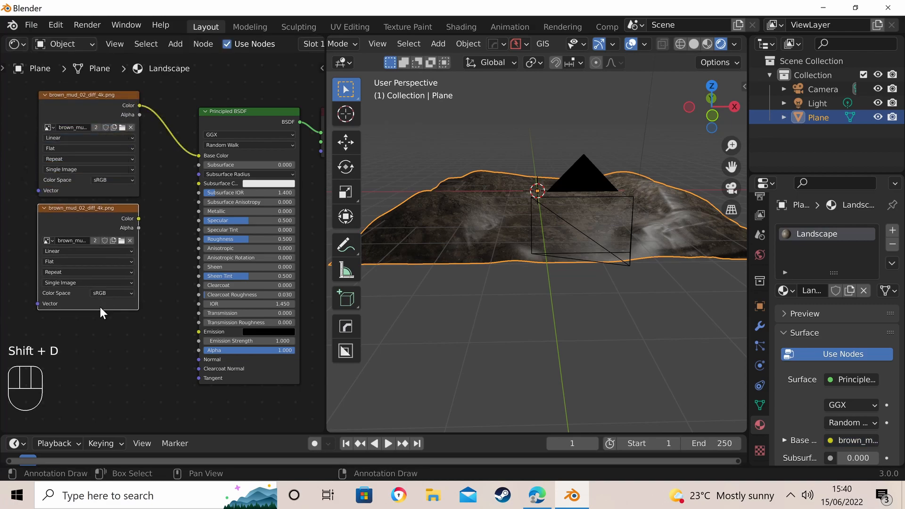
pyautogui.click(121, 241)
pyautogui.click(627, 206)
pyautogui.click(683, 375)
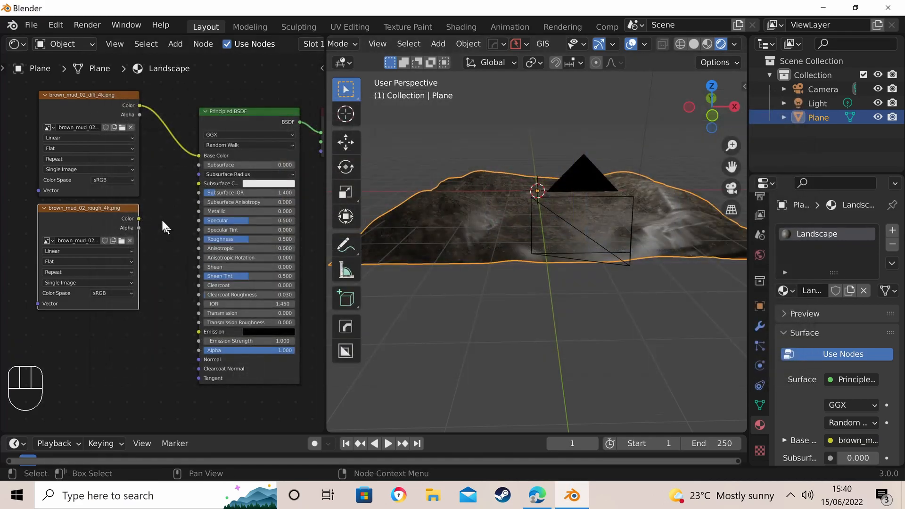
# Step: Connect the rough texture's Color output to the Principled BSDF Roughness input and set its color space to Non-Color
pyautogui.moveTo(139, 218); pyautogui.dragTo(148, 223)
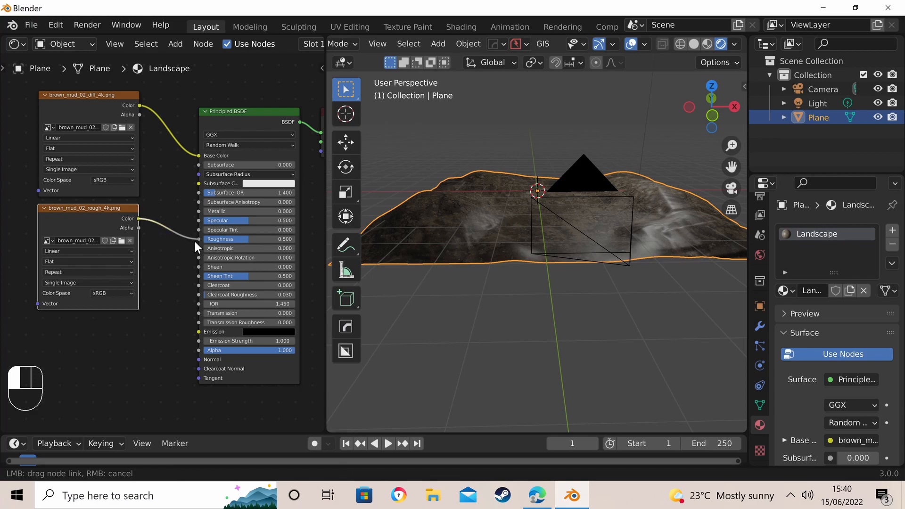
pyautogui.moveTo(195, 242); pyautogui.dragTo(199, 239)
pyautogui.click(121, 294)
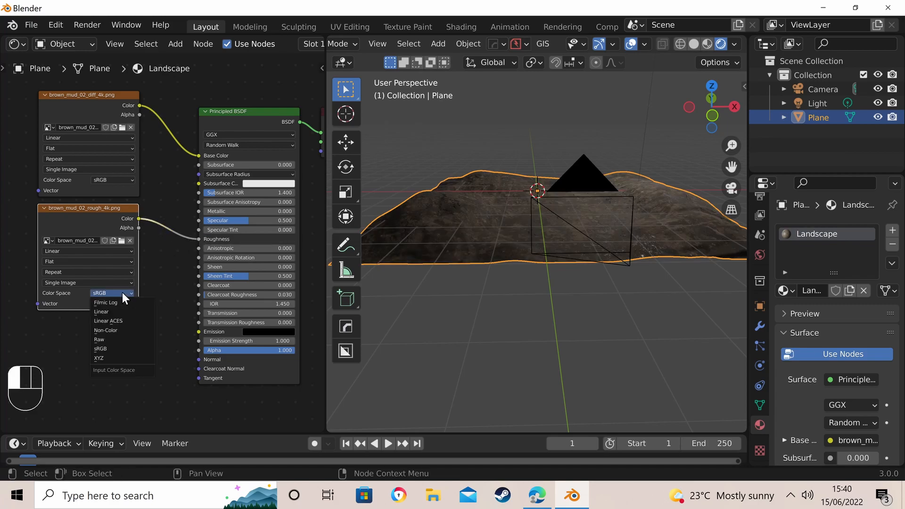
pyautogui.click(114, 330)
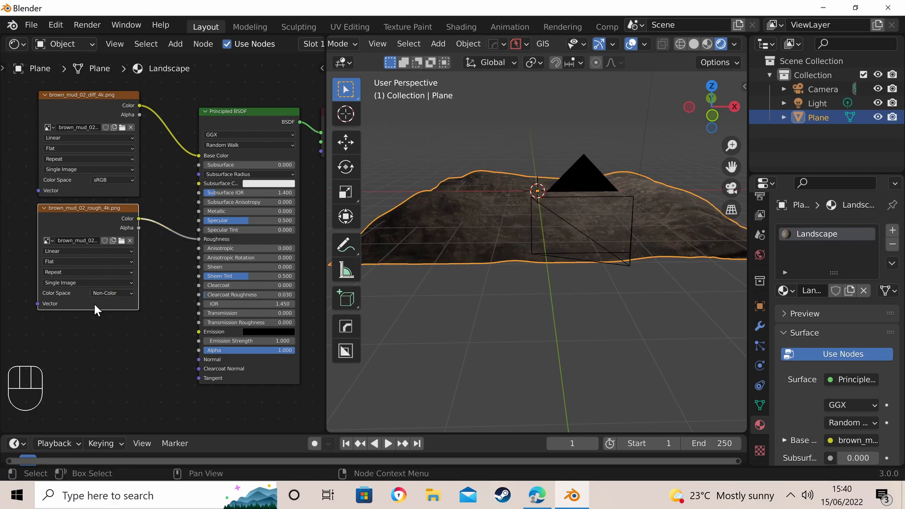
# Step: Duplicate the roughness texture node below it and load brown_mud_02_nor_4k.png into the copy
pyautogui.press('shift')
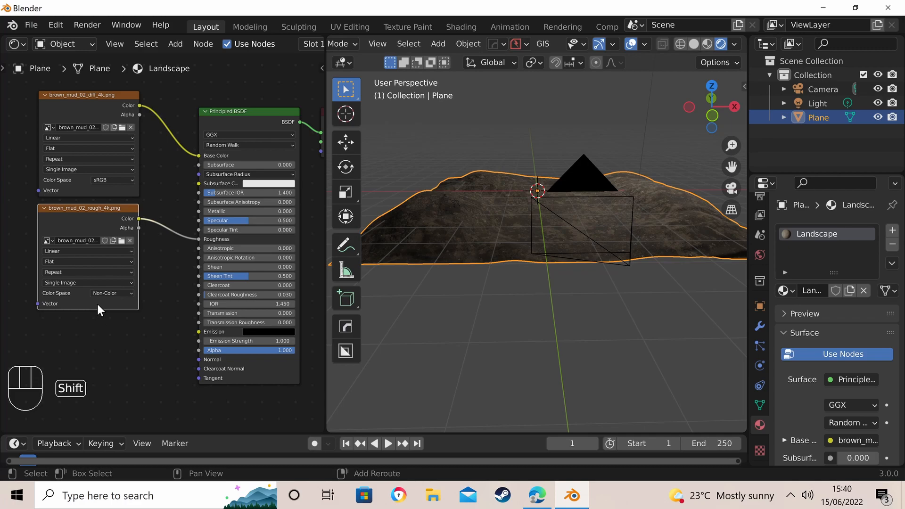
pyautogui.hotkey('shift', 'd')
pyautogui.click(71, 413)
pyautogui.scroll(-2, 194, 272)
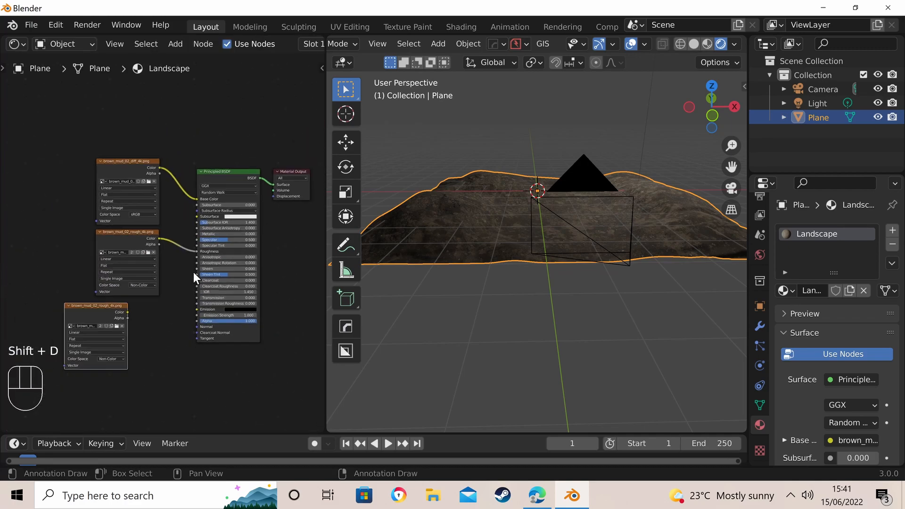
pyautogui.scroll(2, 123, 298)
pyautogui.click(115, 273)
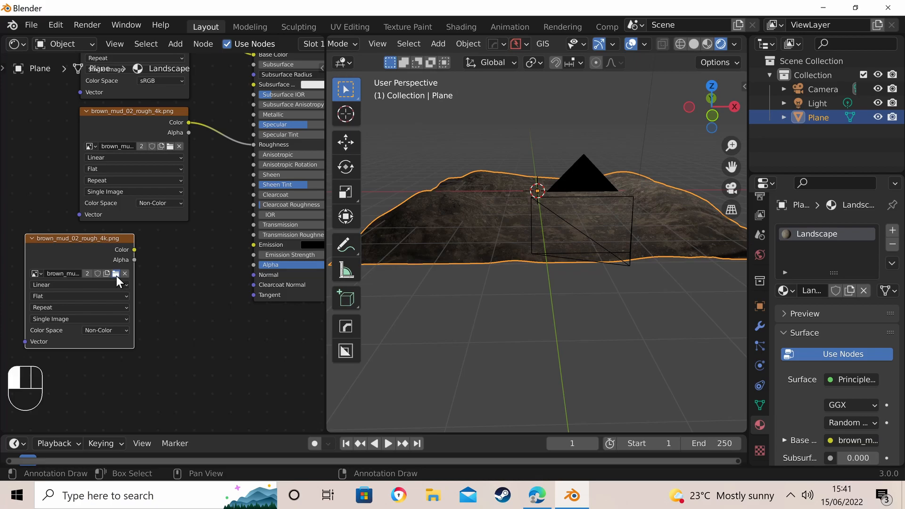
pyautogui.click(533, 220)
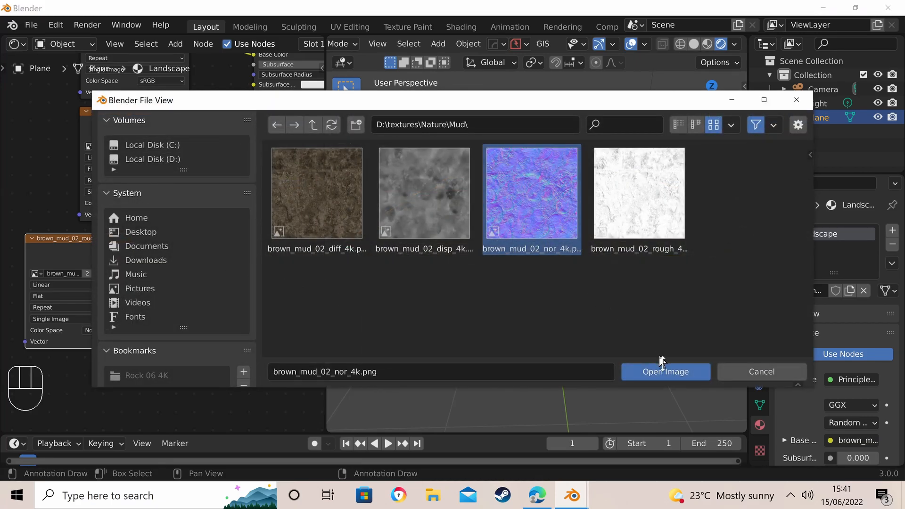
pyautogui.click(660, 370)
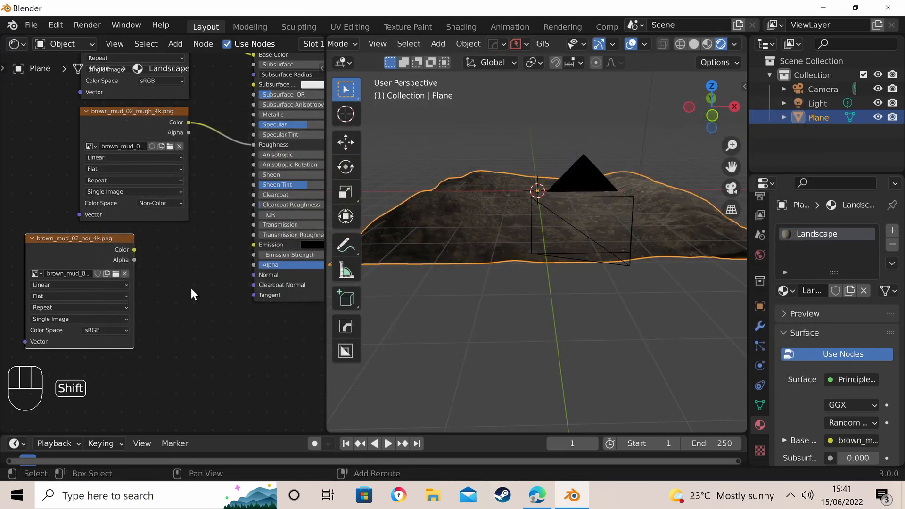
# Step: Add a Normal Map node and link it between the nor texture's Color output and the Principled BSDF Normal input
pyautogui.hotkey('shift', 'a')
pyautogui.moveTo(179, 320)
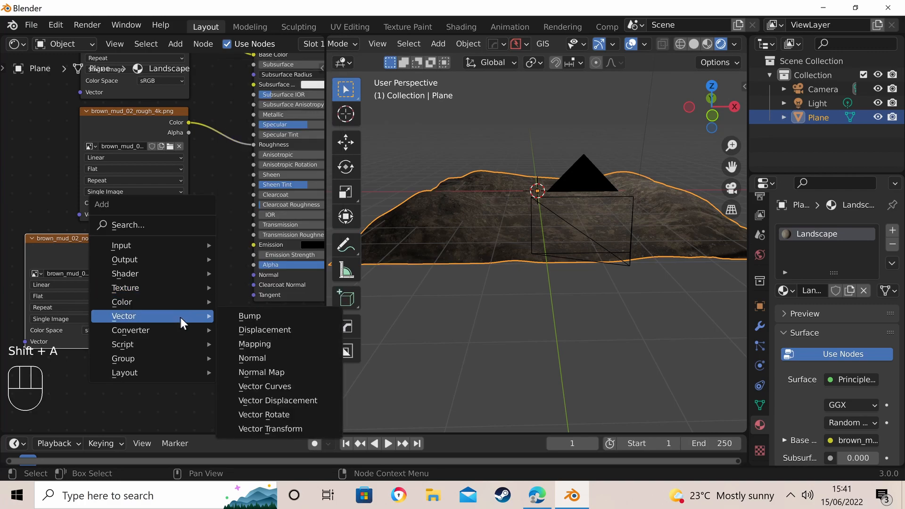
pyautogui.click(264, 372)
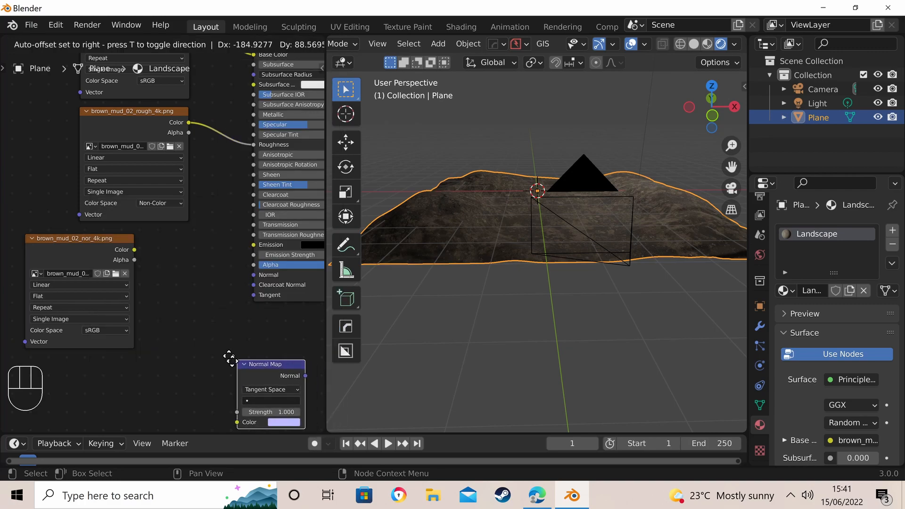
pyautogui.click(162, 254)
pyautogui.moveTo(134, 249); pyautogui.dragTo(161, 310)
pyautogui.moveTo(234, 266); pyautogui.dragTo(254, 275)
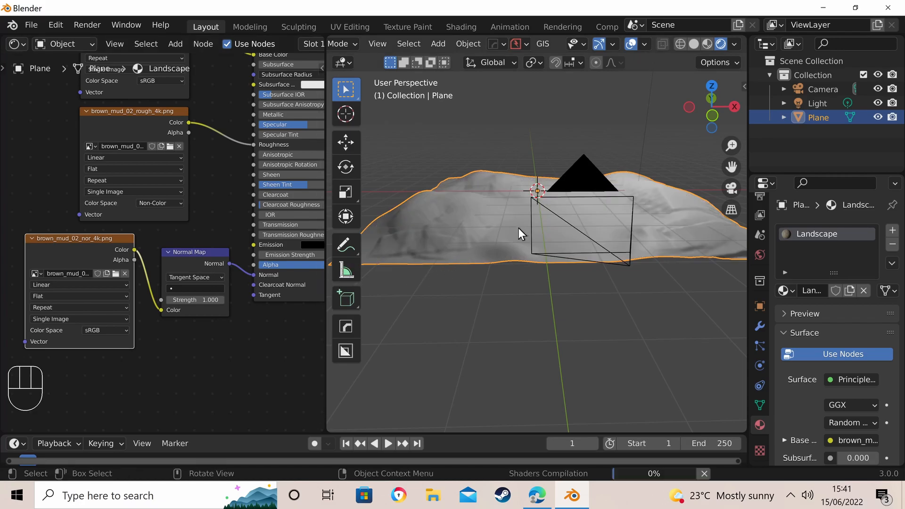
# Step: Examine the normal-mapped mud surface of the terrain up close and from several angles
pyautogui.moveTo(519, 229); pyautogui.dragTo(564, 232, button='middle')
pyautogui.scroll(6, 566, 230)
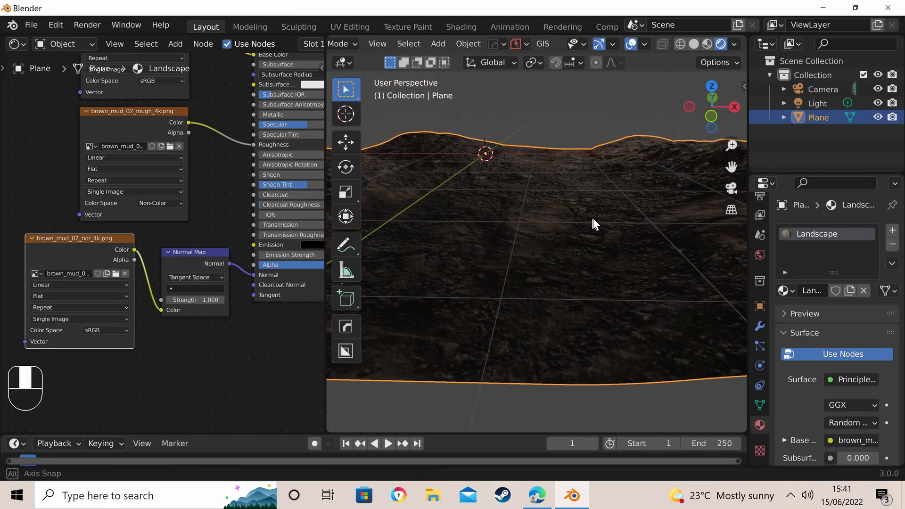
pyautogui.scroll(-4, 574, 236)
pyautogui.scroll(2, 574, 238)
pyautogui.scroll(-2, 595, 218)
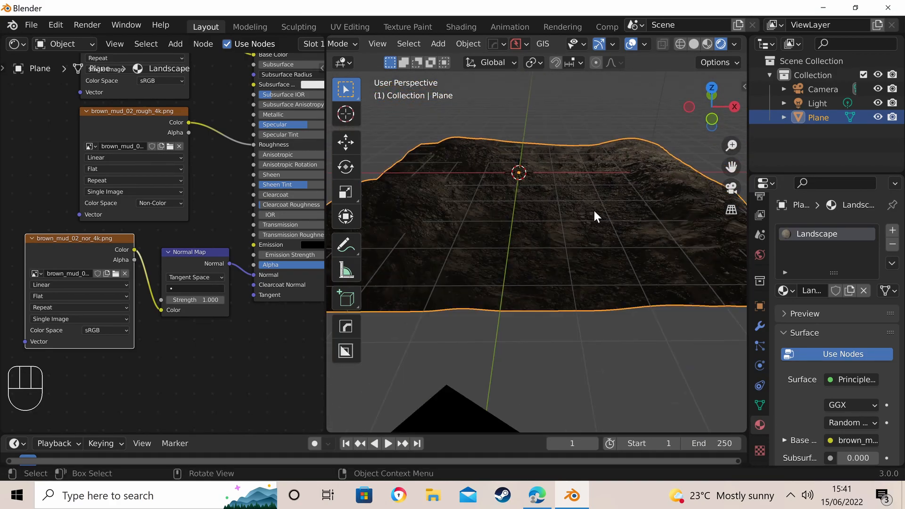
pyautogui.moveTo(596, 216); pyautogui.dragTo(568, 215, button='middle')
pyautogui.scroll(3, 584, 205)
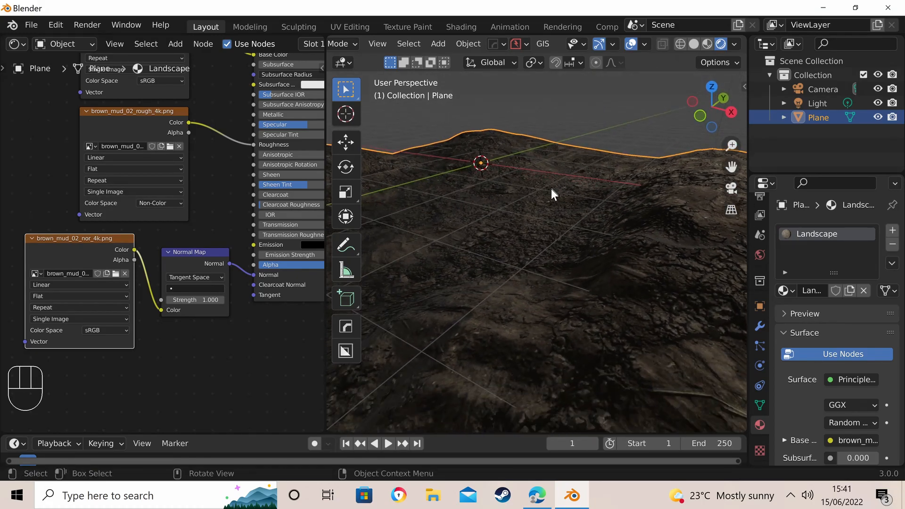
pyautogui.scroll(-3, 580, 198)
pyautogui.scroll(3, 603, 202)
pyautogui.scroll(-2, 608, 195)
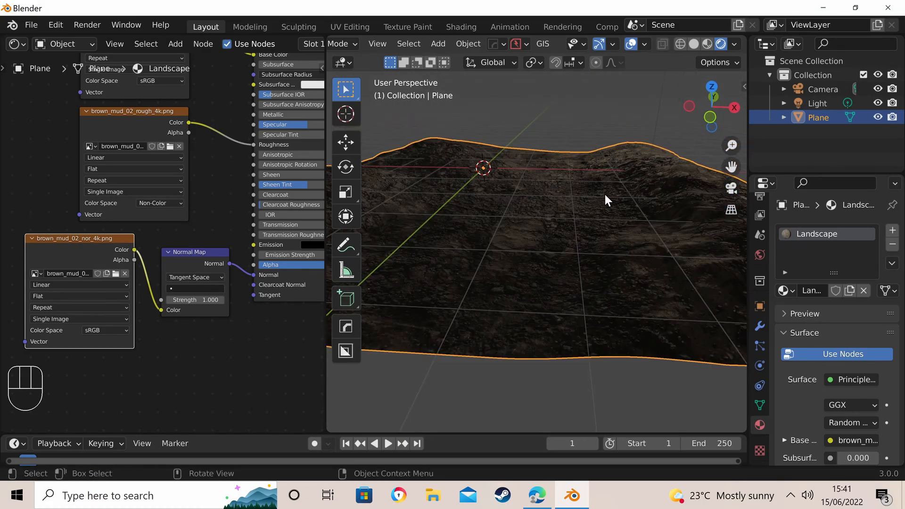
pyautogui.scroll(2, 605, 194)
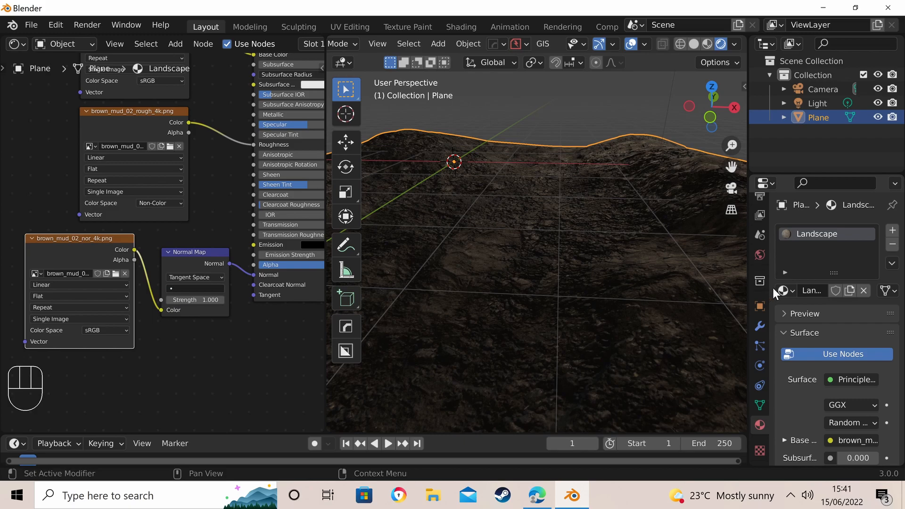
# Step: Add a Displace modifier to the terrain plane
pyautogui.click(758, 325)
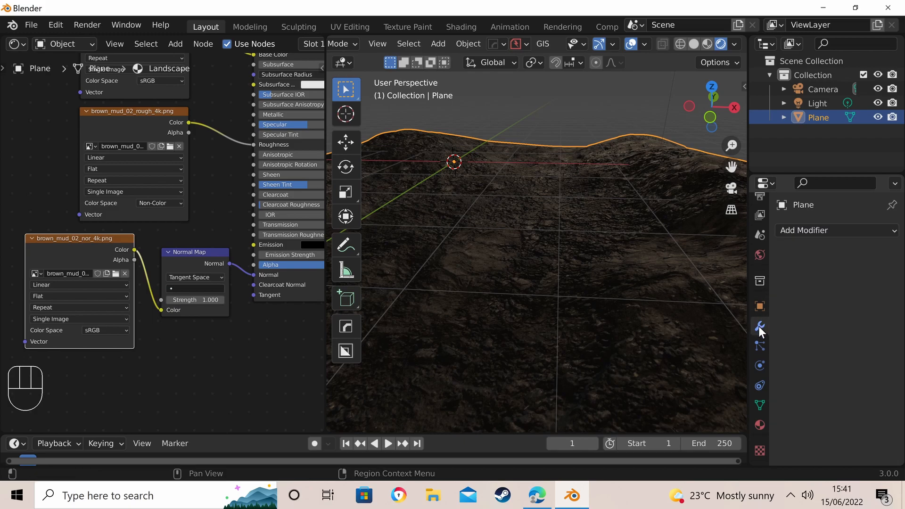
pyautogui.click(855, 232)
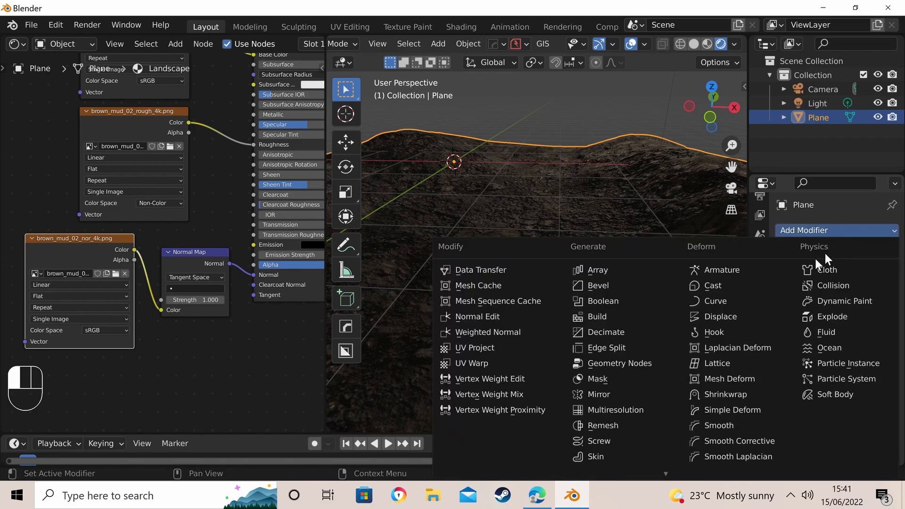
pyautogui.click(727, 312)
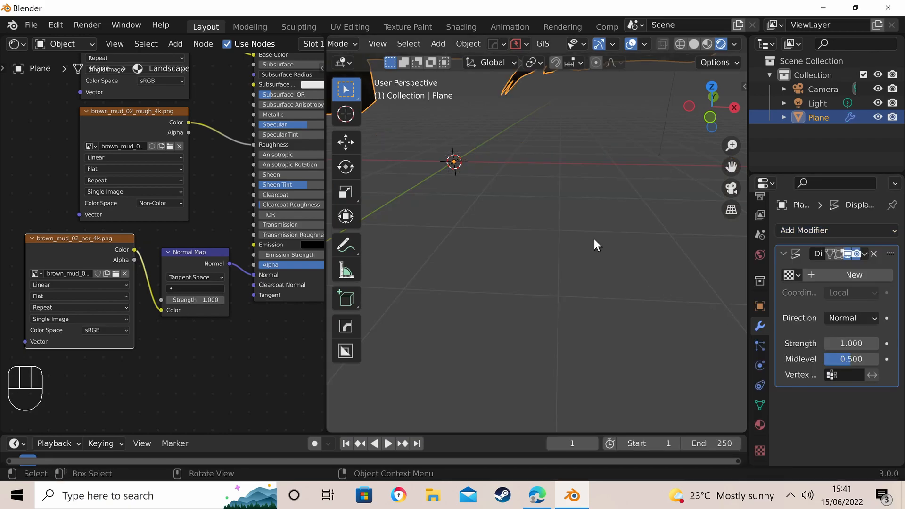
# Step: Inspect the displaced terrain's shape from farther away and from different angles
pyautogui.scroll(-5, 594, 240)
pyautogui.moveTo(593, 239); pyautogui.dragTo(584, 205, button='middle')
pyautogui.scroll(5, 648, 185)
pyautogui.moveTo(584, 206); pyautogui.dragTo(579, 200)
pyautogui.scroll(-5, 579, 200)
pyautogui.moveTo(579, 200)
pyautogui.mouseDown(button='middle')
pyautogui.moveTo(532, 202)
pyautogui.moveTo(565, 206)
pyautogui.mouseUp(button='middle')
pyautogui.scroll(5, 532, 202)
pyautogui.scroll(-3, 532, 202)
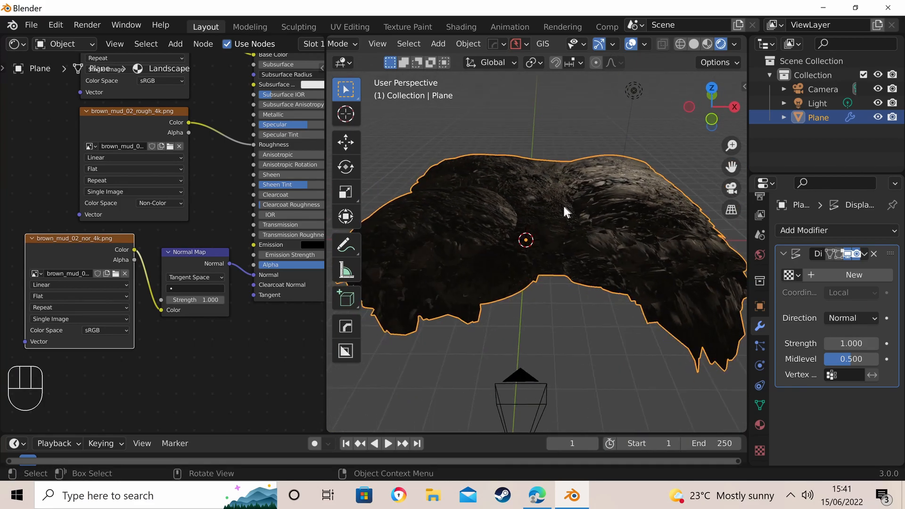
# Step: Create a new texture for the Displace modifier and start opening an image file in the texture's settings
pyautogui.click(839, 277)
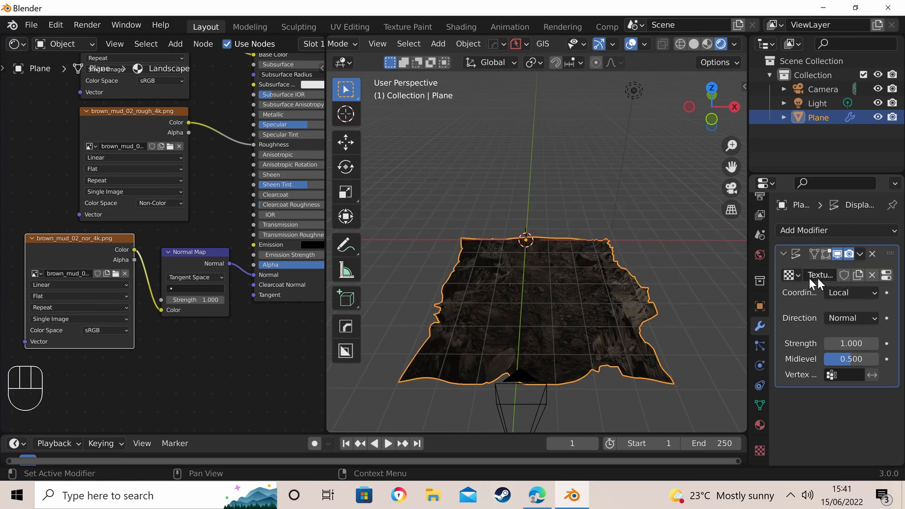
pyautogui.click(886, 275)
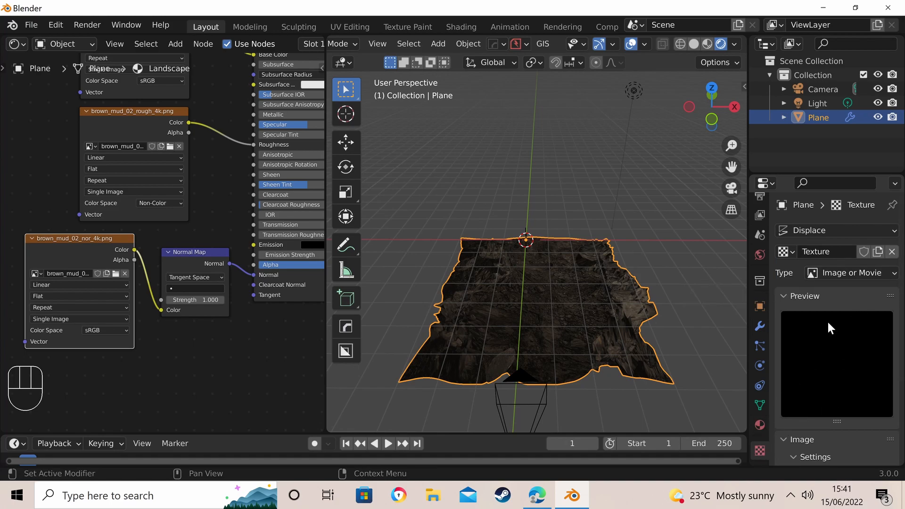
pyautogui.scroll(-5, 824, 316)
pyautogui.click(872, 365)
pyautogui.scroll(-2, 508, 225)
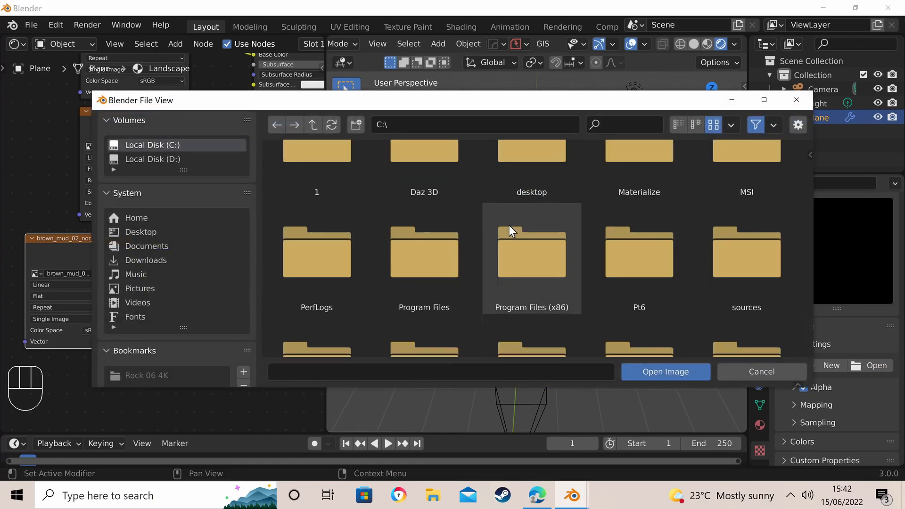
# Step: Load brown_mud_02_disp_4k.png from D:\textures\Nature\Mud as the image of the Displace modifier's texture
pyautogui.click(171, 160)
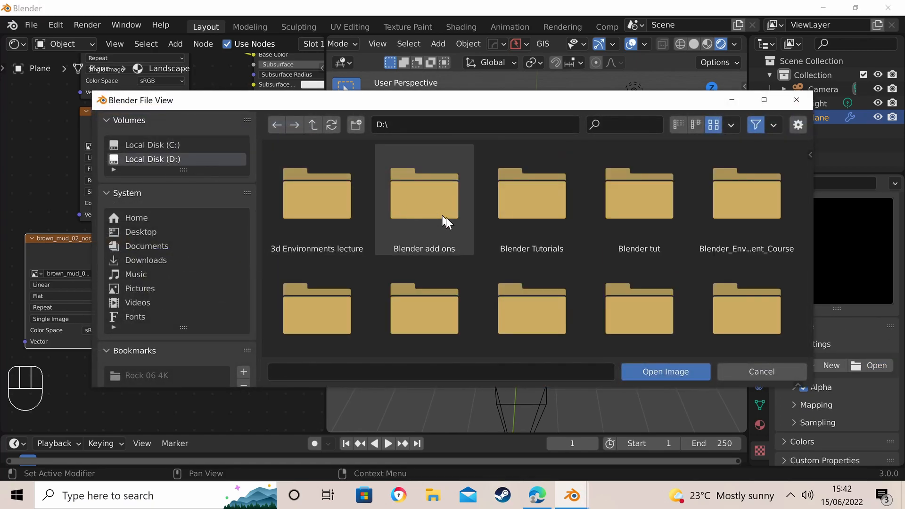
pyautogui.scroll(-5, 488, 239)
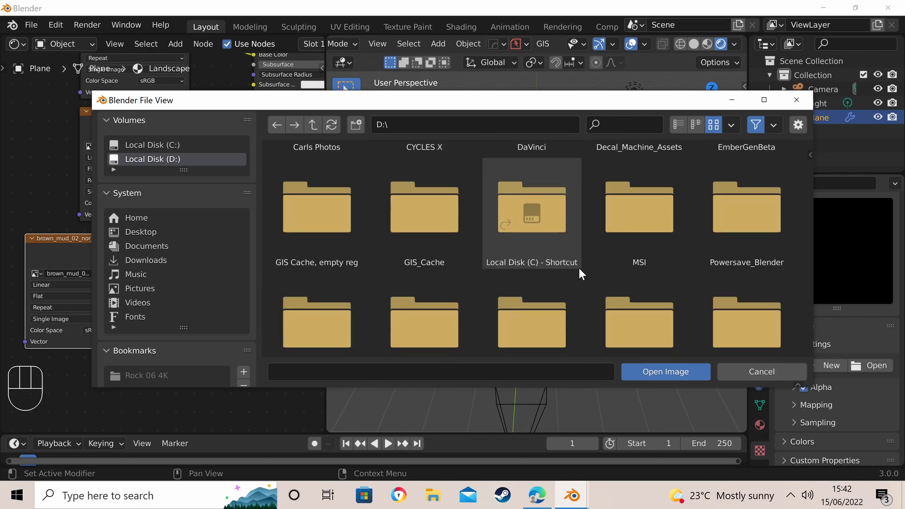
pyautogui.scroll(-2, 578, 267)
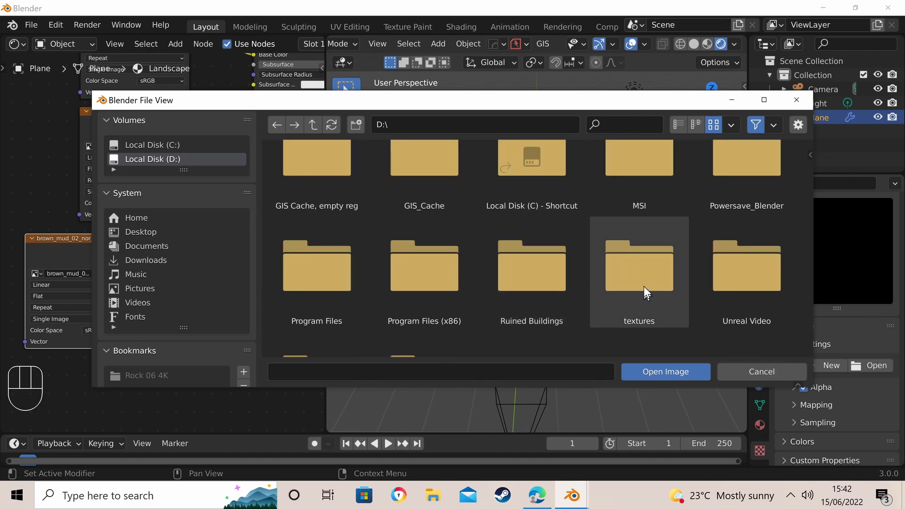
pyautogui.doubleClick(640, 273)
pyautogui.scroll(-2, 562, 254)
pyautogui.scroll(-6, 574, 255)
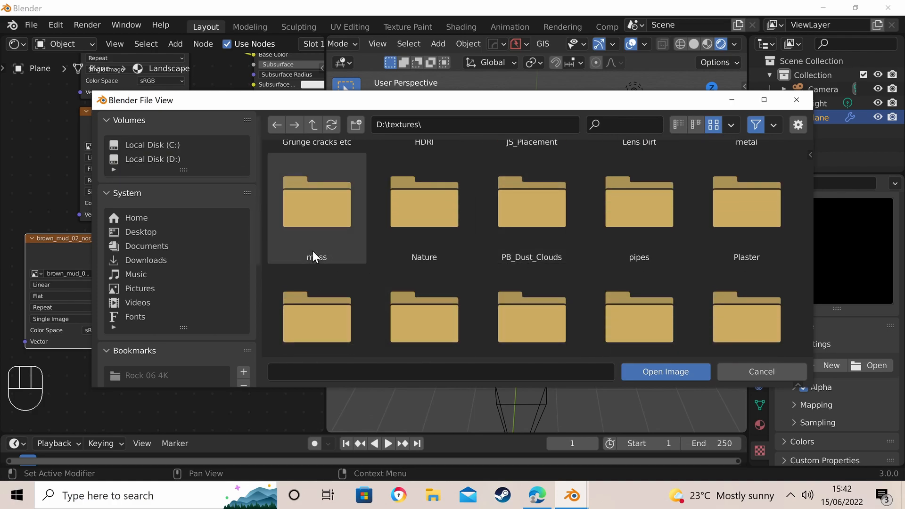
pyautogui.doubleClick(449, 199)
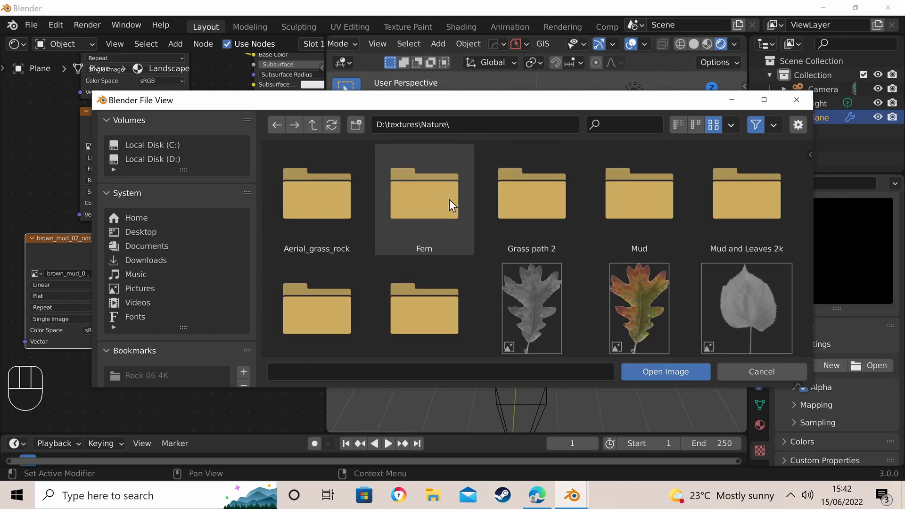
pyautogui.doubleClick(635, 218)
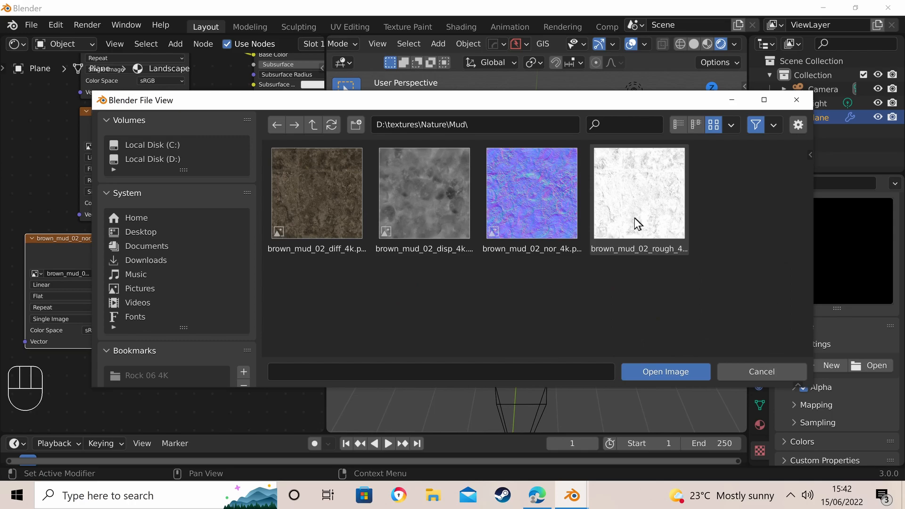
pyautogui.click(427, 212)
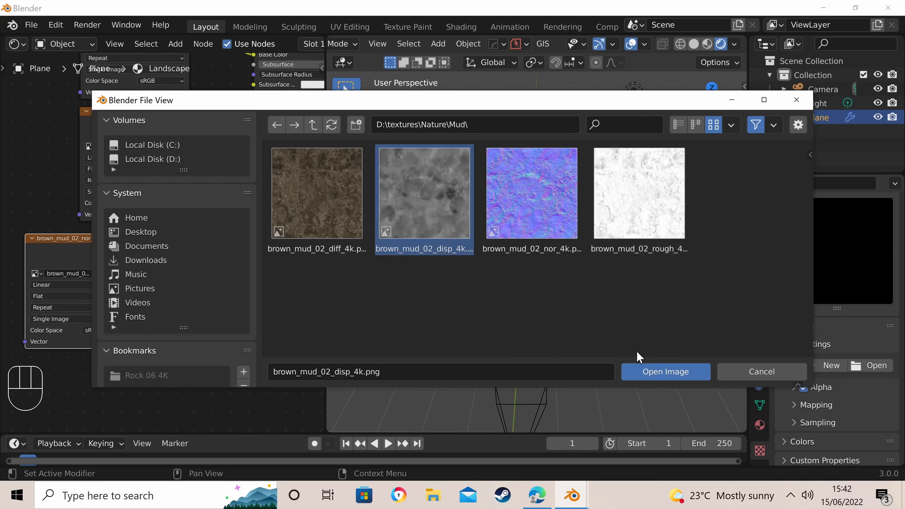
pyautogui.click(669, 370)
# Step: Set the terrain's Displace modifier strength to 0.2
pyautogui.moveTo(601, 281); pyautogui.dragTo(567, 253, button='middle')
pyautogui.scroll(4, 567, 253)
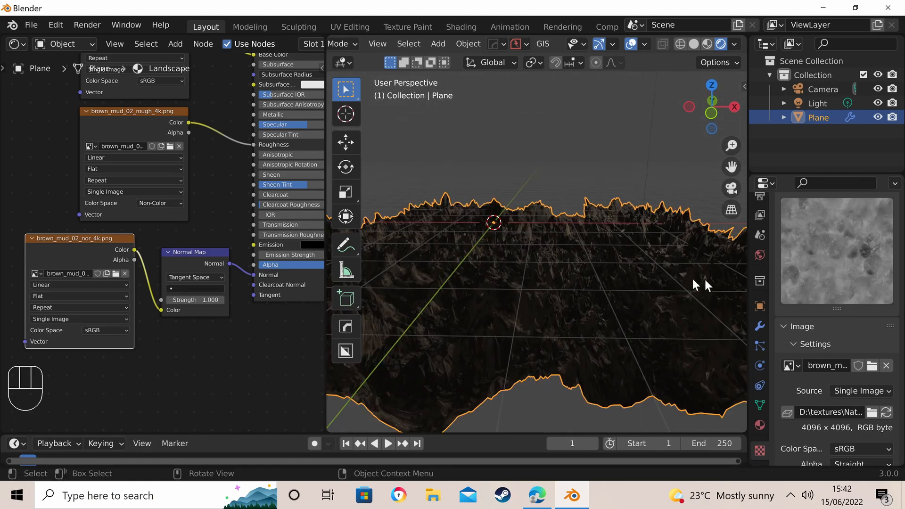
pyautogui.click(759, 326)
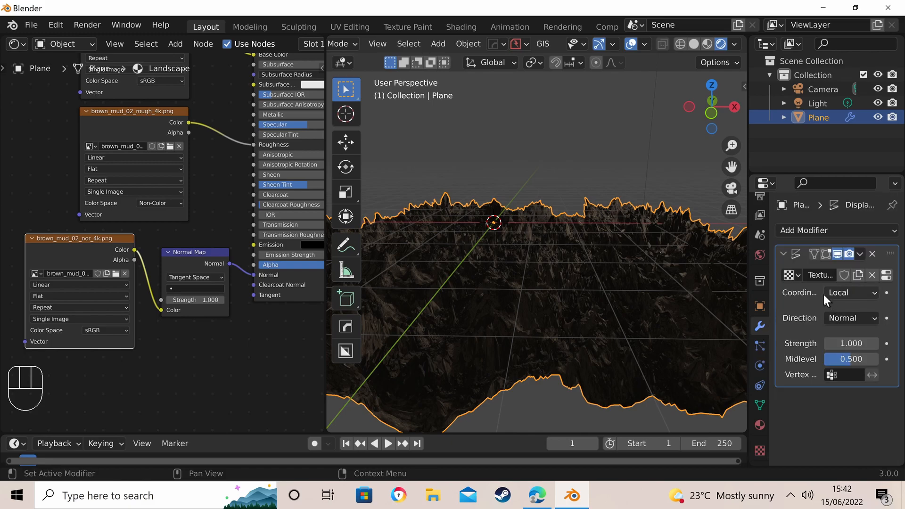
pyautogui.click(847, 343)
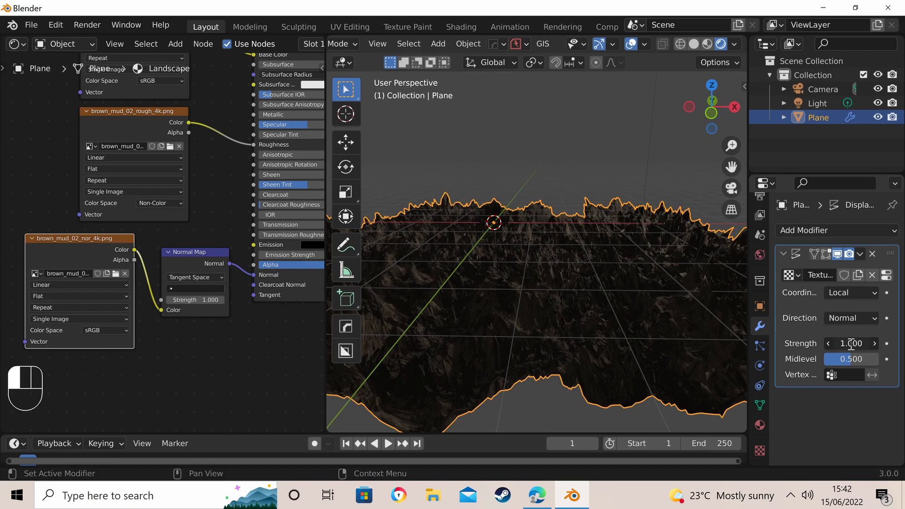
pyautogui.write('0.2')
pyautogui.press('Return')
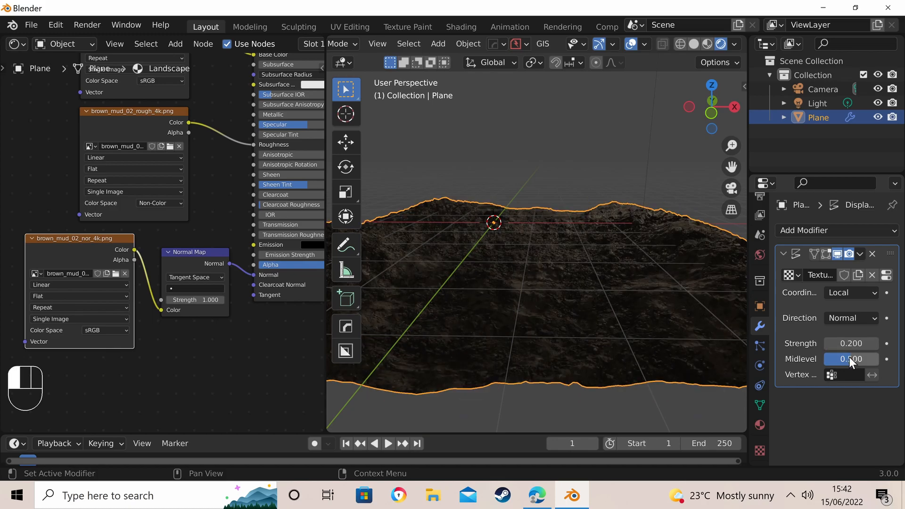
# Step: Reduce the Displace modifier's strength on the terrain plane to 0.1
pyautogui.moveTo(611, 369); pyautogui.dragTo(564, 271, button='middle')
pyautogui.scroll(3, 565, 266)
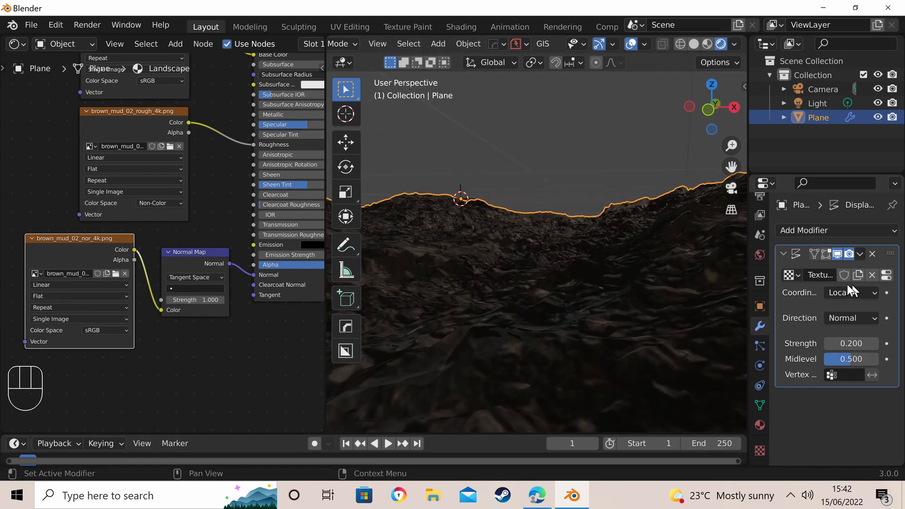
pyautogui.click(851, 343)
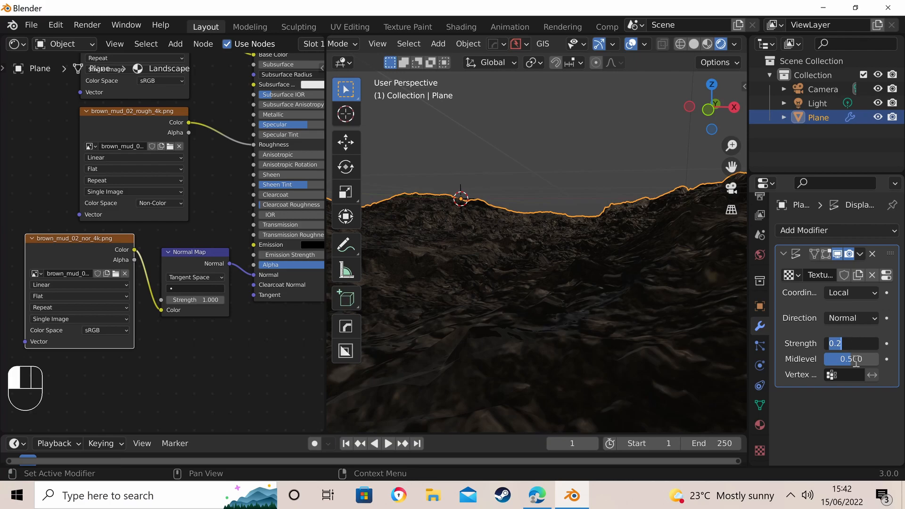
pyautogui.write('0.1')
pyautogui.press('Return')
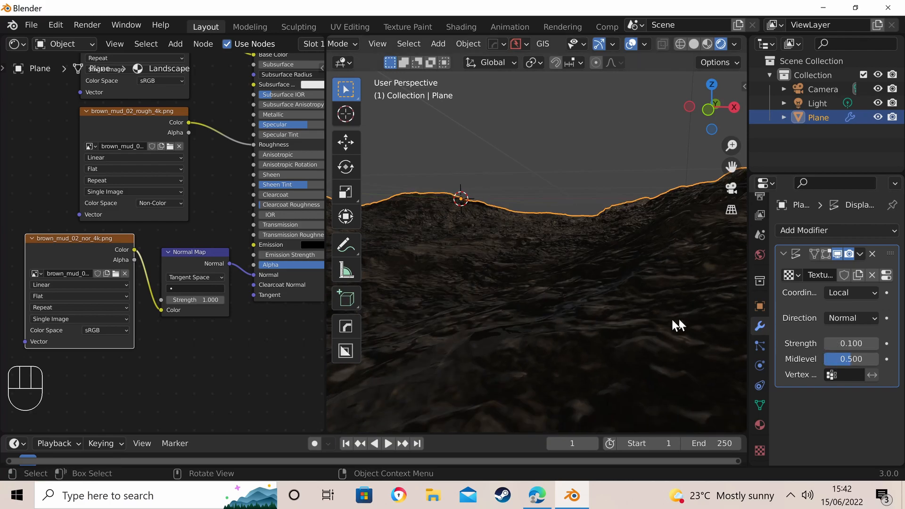
# Step: Set the Displace modifier's strength to 0.05 and inspect the terrain's surface
pyautogui.scroll(-2, 572, 286)
pyautogui.scroll(5, 582, 289)
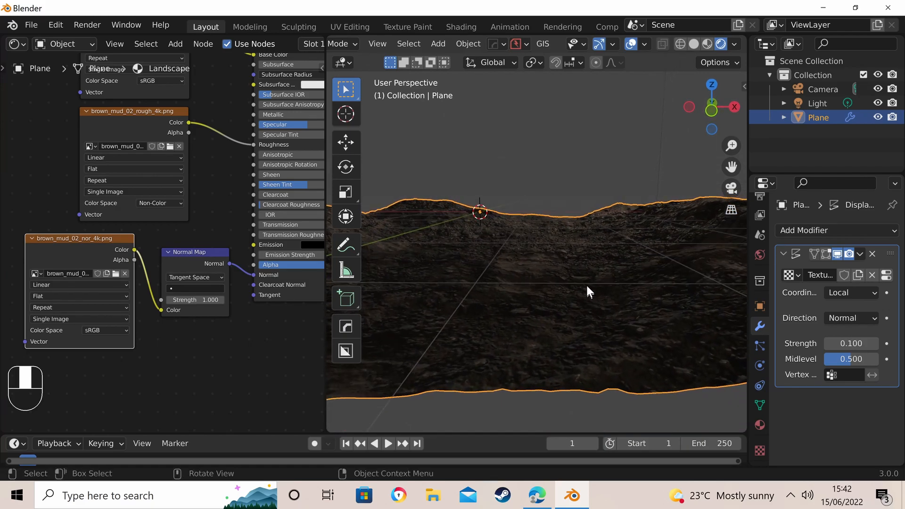
pyautogui.scroll(-3, 584, 284)
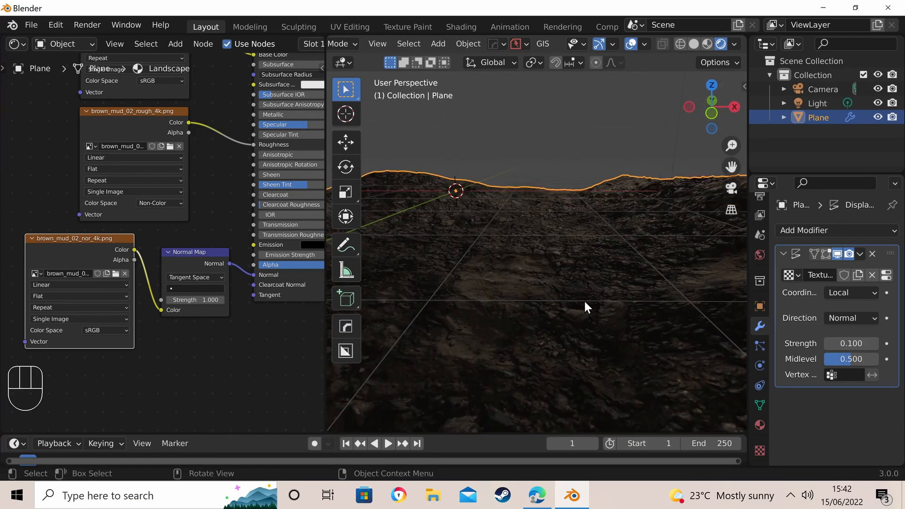
pyautogui.scroll(-2, 584, 307)
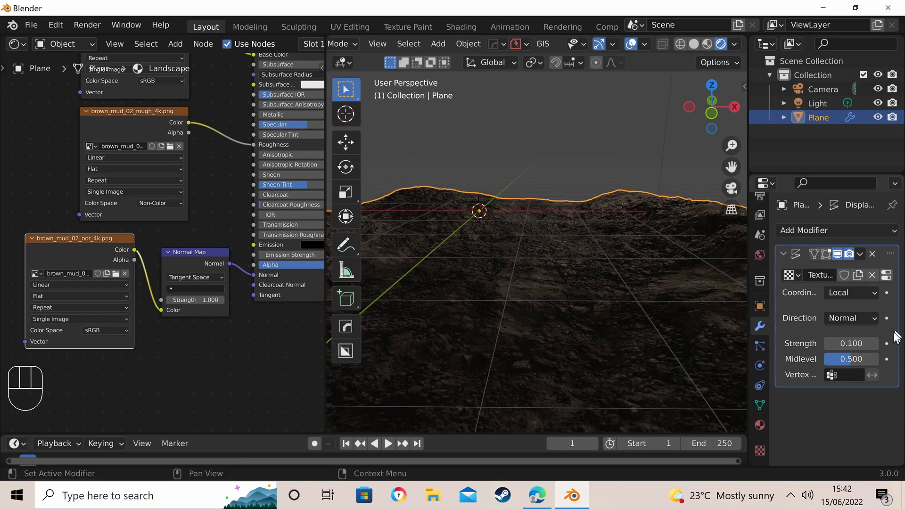
pyautogui.click(851, 342)
pyautogui.write('0.05')
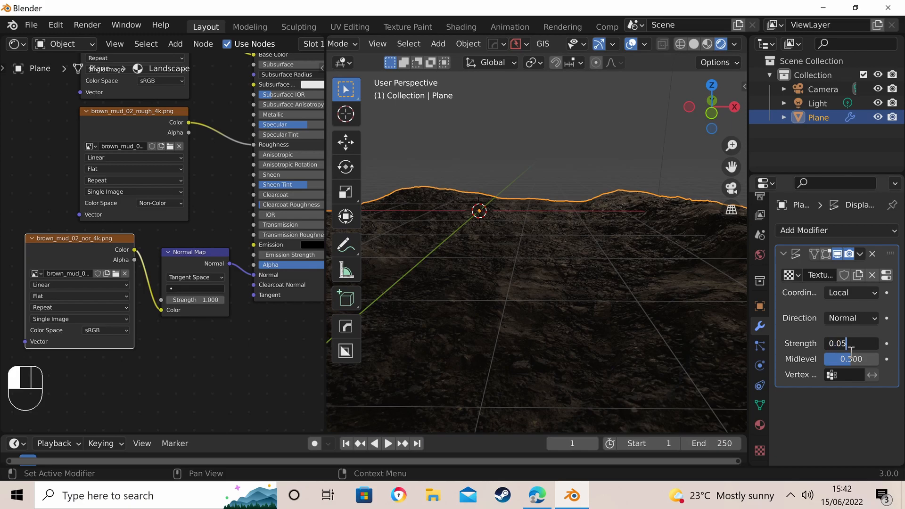
pyautogui.press('Return')
pyautogui.moveTo(615, 278); pyautogui.dragTo(540, 219, button='middle')
pyautogui.scroll(4, 555, 236)
pyautogui.scroll(-4, 151, 156)
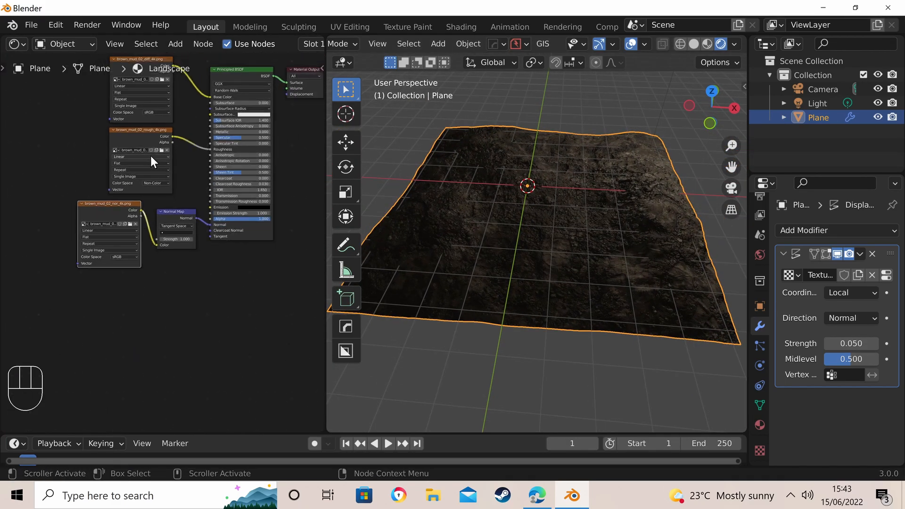
# Step: Move the Material Output node farther away from the Principled BSDF to make room in the Landscape material
pyautogui.scroll(2, 236, 172)
pyautogui.scroll(-3, 259, 177)
pyautogui.scroll(2, 257, 188)
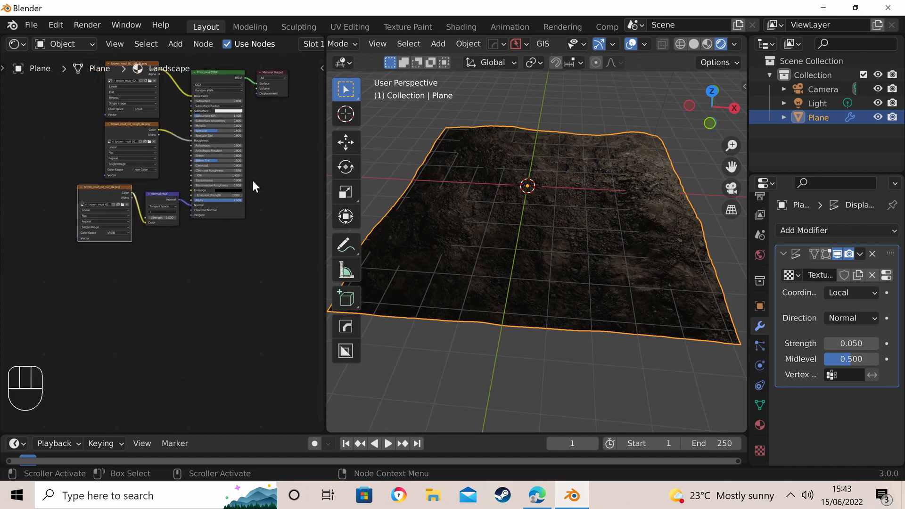
pyautogui.scroll(-1, 253, 181)
pyautogui.scroll(-2, 230, 139)
pyautogui.scroll(2, 264, 205)
pyautogui.scroll(1, 238, 77)
pyautogui.scroll(1, 209, 135)
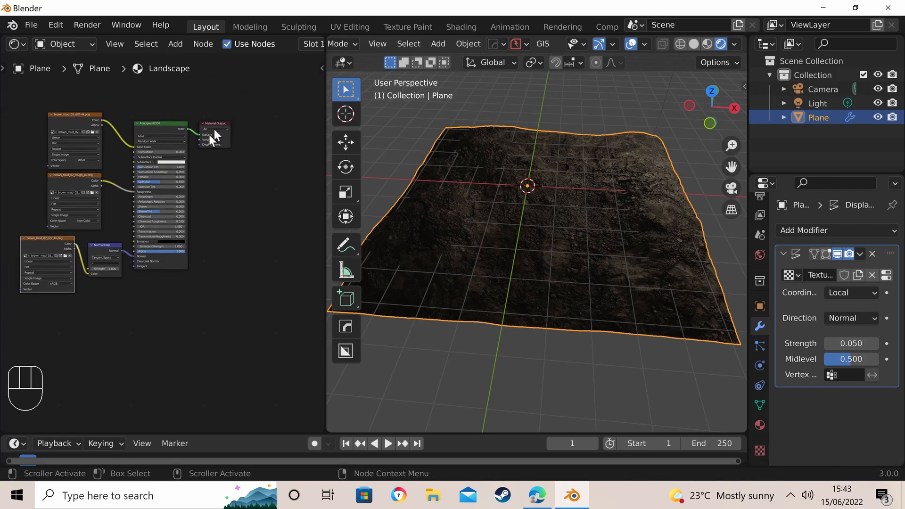
pyautogui.click(213, 124)
pyautogui.moveTo(212, 125); pyautogui.dragTo(267, 213)
# Step: Duplicate the Principled BSDF node and place the copy below the original shader
pyautogui.scroll(-2, 202, 262)
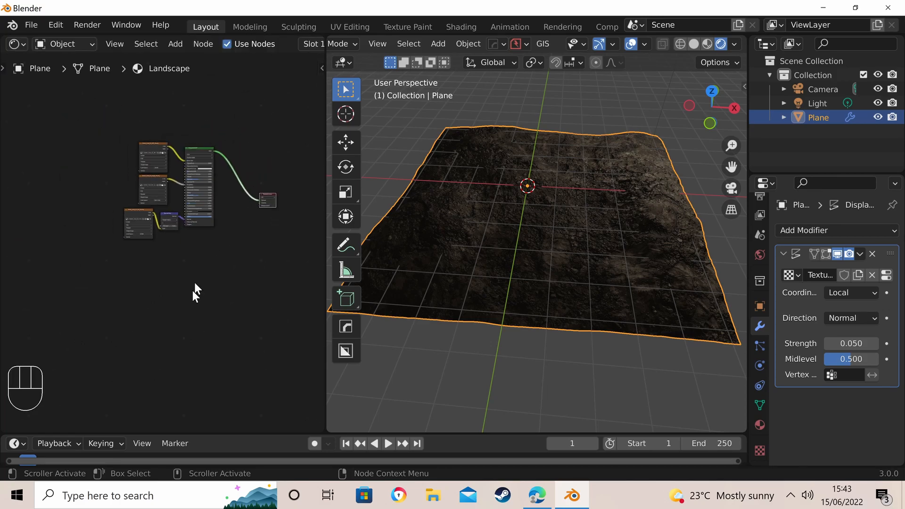
pyautogui.scroll(2, 200, 213)
pyautogui.scroll(-2, 219, 189)
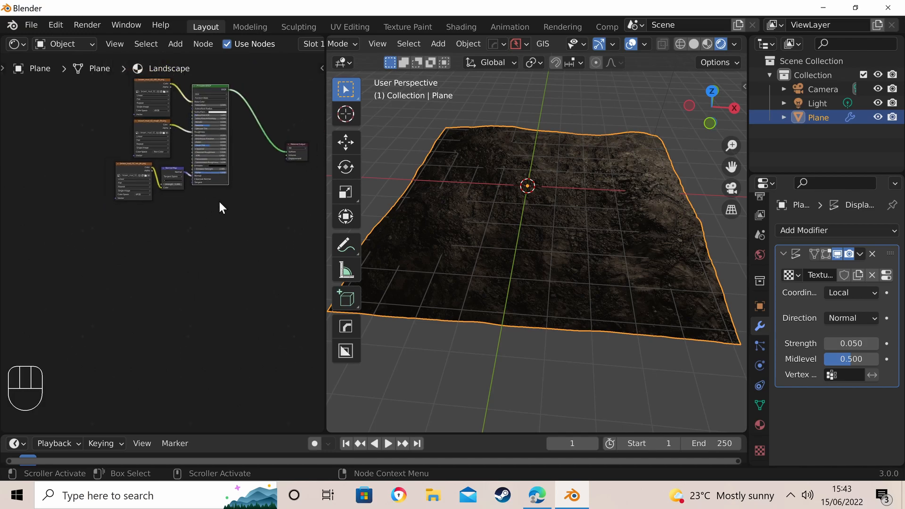
pyautogui.scroll(3, 212, 123)
pyautogui.scroll(2, 211, 123)
pyautogui.scroll(-3, 210, 115)
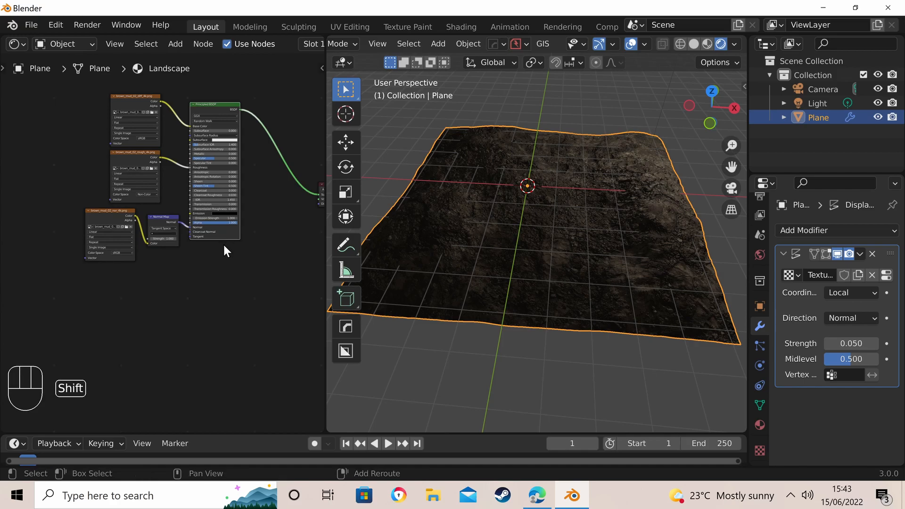
pyautogui.hotkey('shift', 'd')
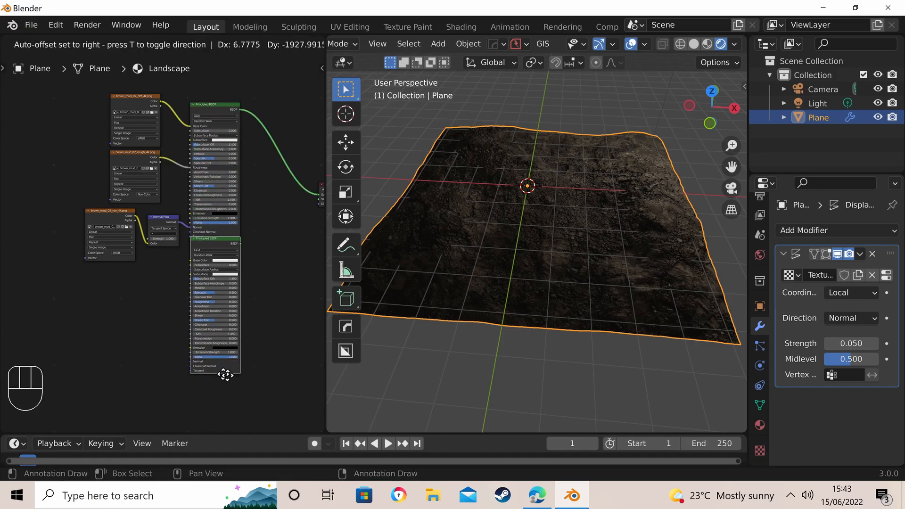
pyautogui.click(231, 408)
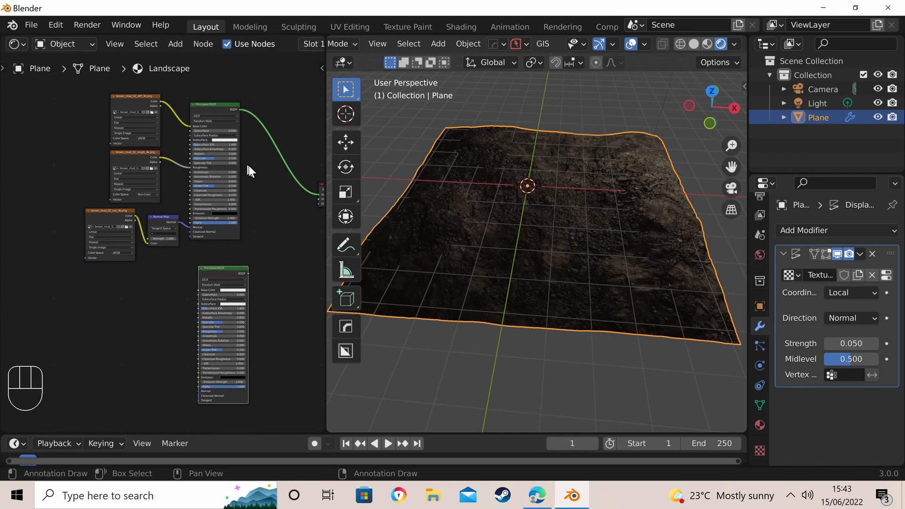
# Step: Add an Image Texture node beside the second Principled BSDF, below the mud normal map node
pyautogui.scroll(-1, 247, 164)
pyautogui.scroll(1, 240, 263)
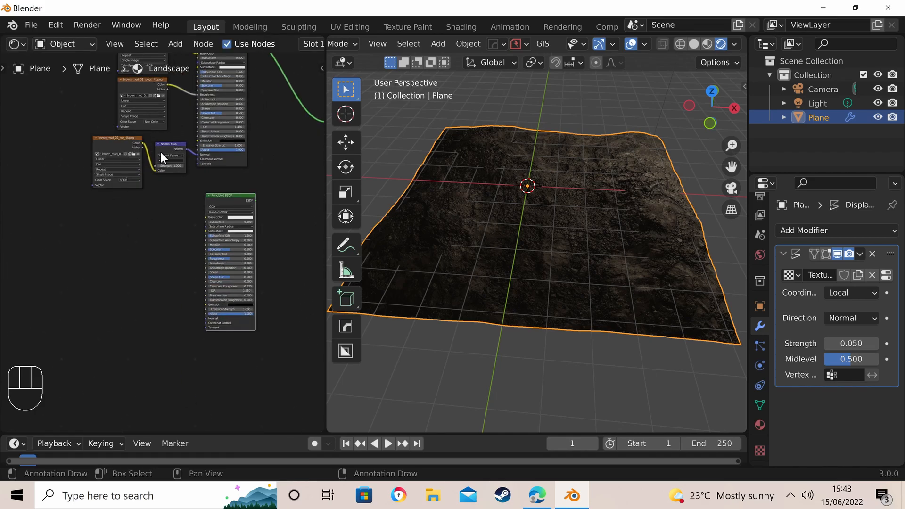
pyautogui.scroll(-1, 139, 192)
pyautogui.scroll(2, 171, 183)
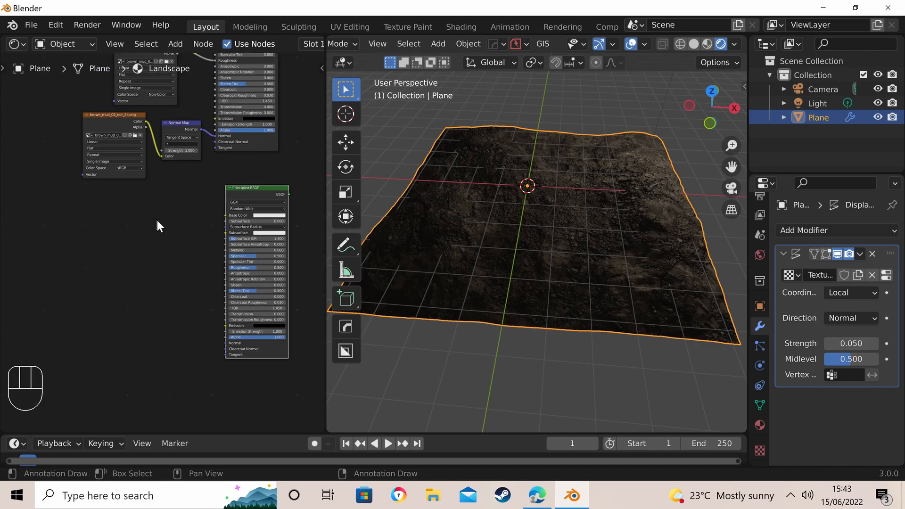
pyautogui.scroll(1, 156, 224)
pyautogui.hotkey('shift', 'a')
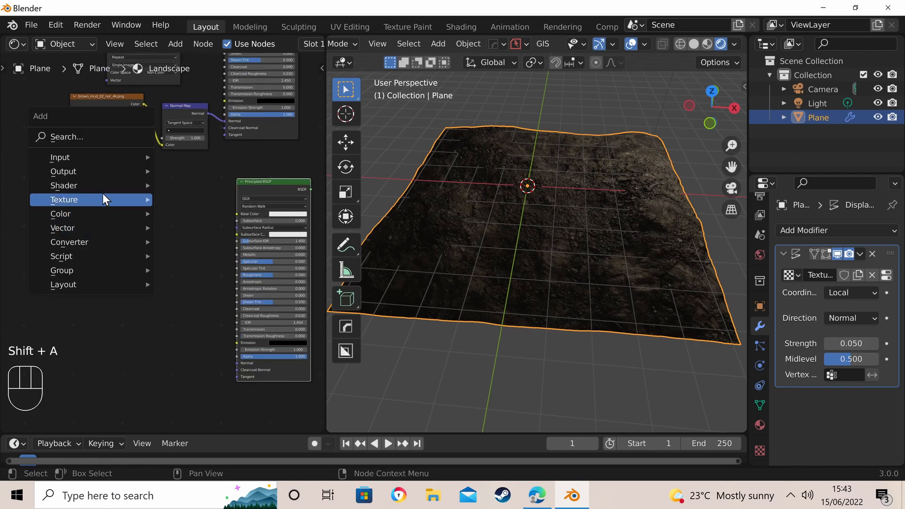
pyautogui.moveTo(97, 201)
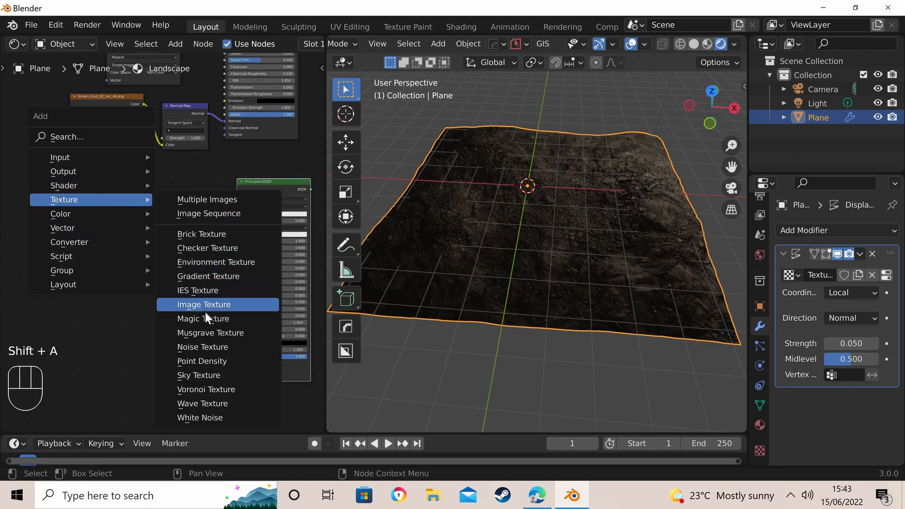
pyautogui.click(222, 307)
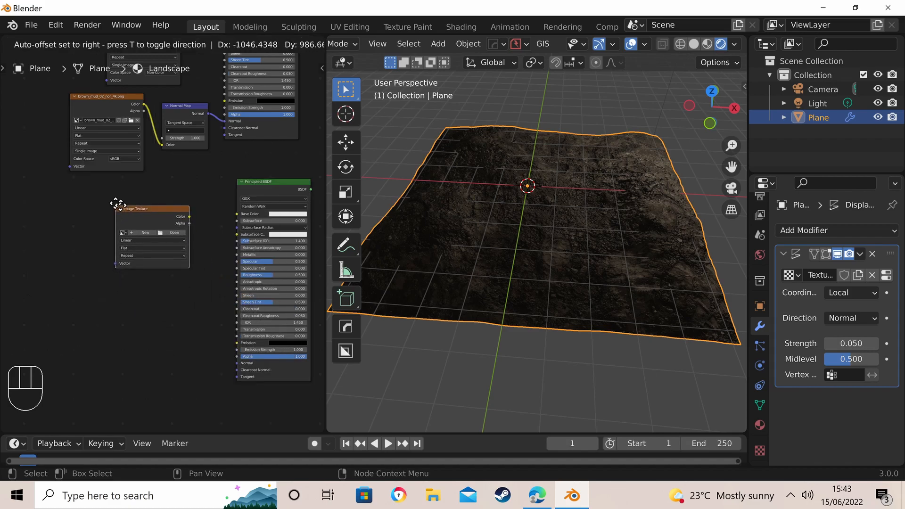
pyautogui.click(105, 186)
# Step: Place the new Image Texture node and browse for its image in the folder D:\textures\Nature\Grass path 2
pyautogui.click(160, 213)
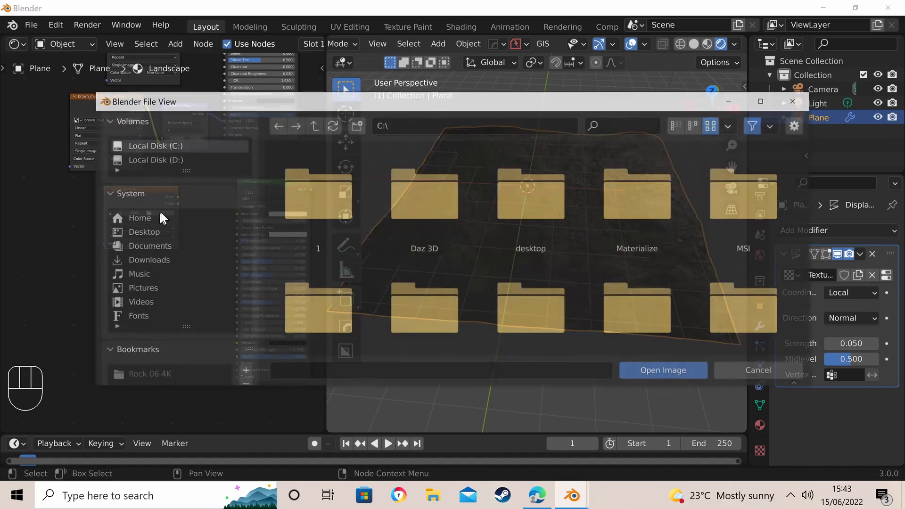
pyautogui.click(180, 159)
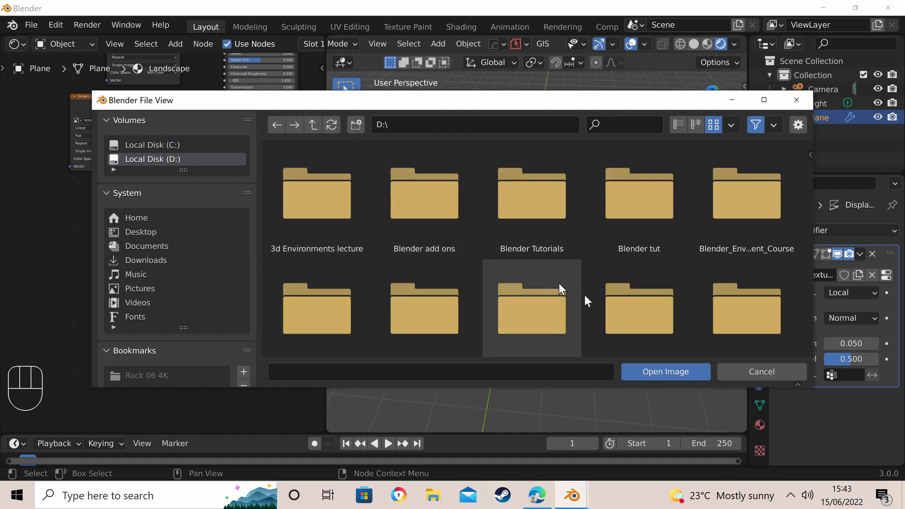
pyautogui.scroll(-8, 599, 307)
pyautogui.scroll(-2, 613, 287)
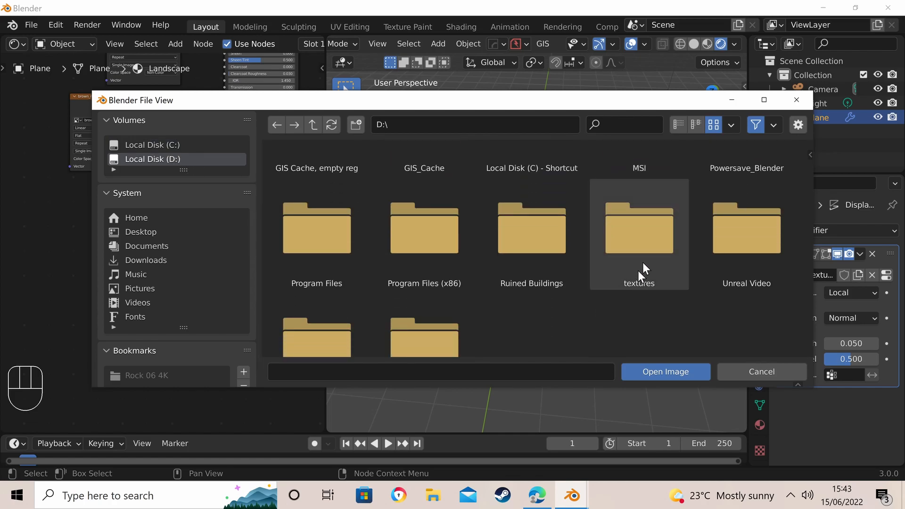
pyautogui.doubleClick(655, 237)
pyautogui.scroll(-6, 563, 237)
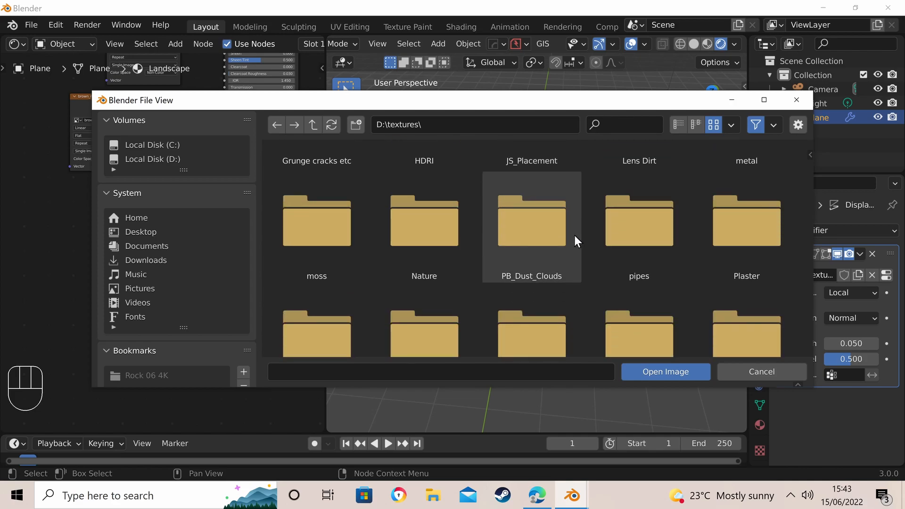
pyautogui.scroll(-2, 518, 222)
pyautogui.scroll(2, 448, 217)
pyautogui.doubleClick(428, 230)
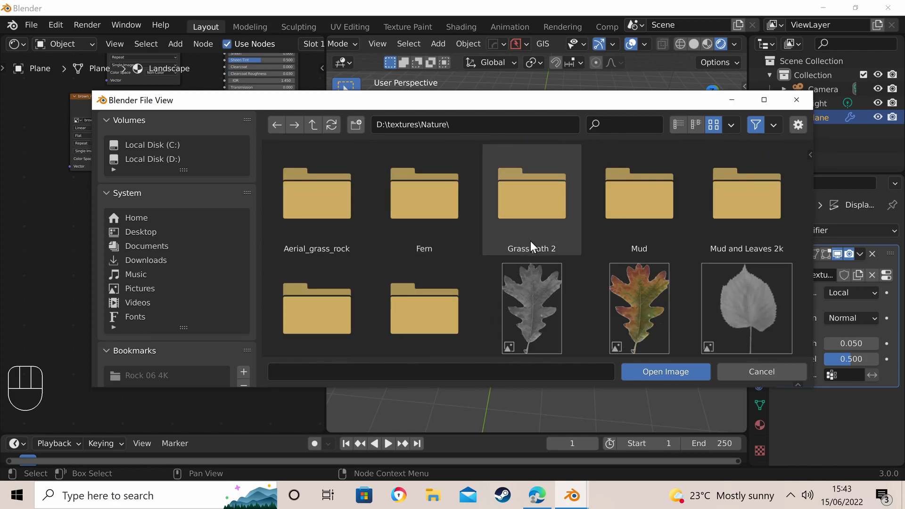
pyautogui.click(545, 211)
pyautogui.doubleClick(544, 211)
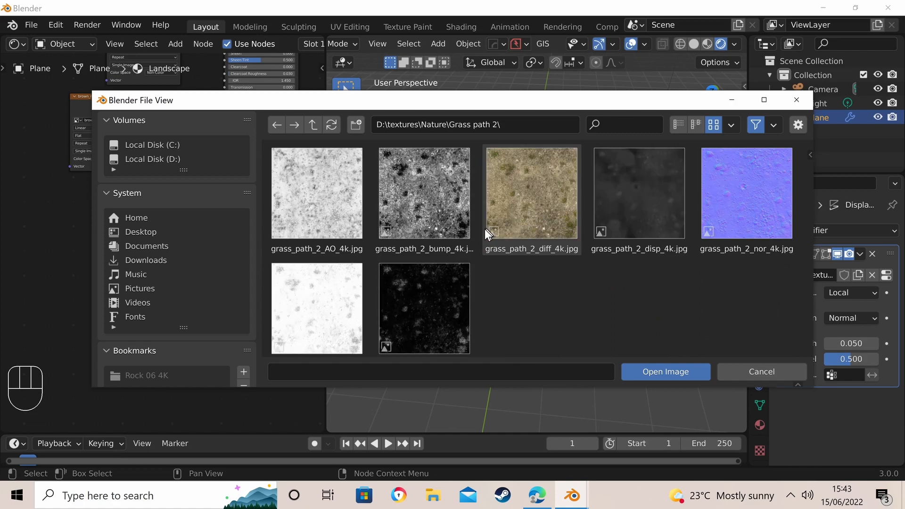
# Step: Load grass_path_2_diff_4k.jpg into the Image Texture node and connect its Color output to the second Principled BSDF's Base Color
pyautogui.click(533, 196)
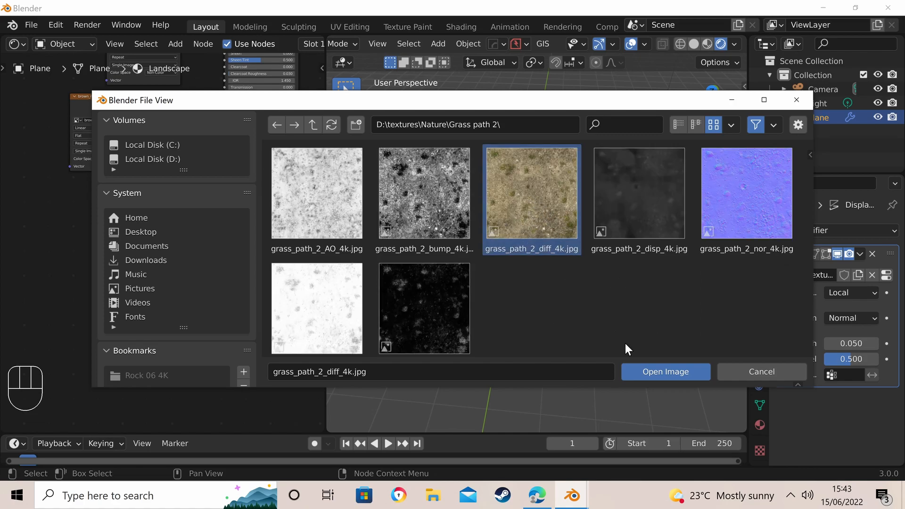
pyautogui.click(661, 371)
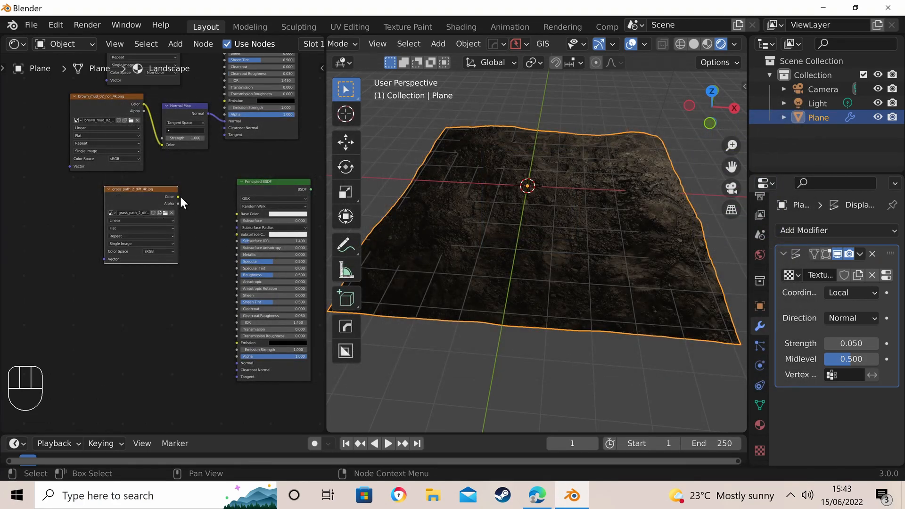
pyautogui.moveTo(179, 197); pyautogui.dragTo(232, 212)
pyautogui.scroll(-7, 182, 180)
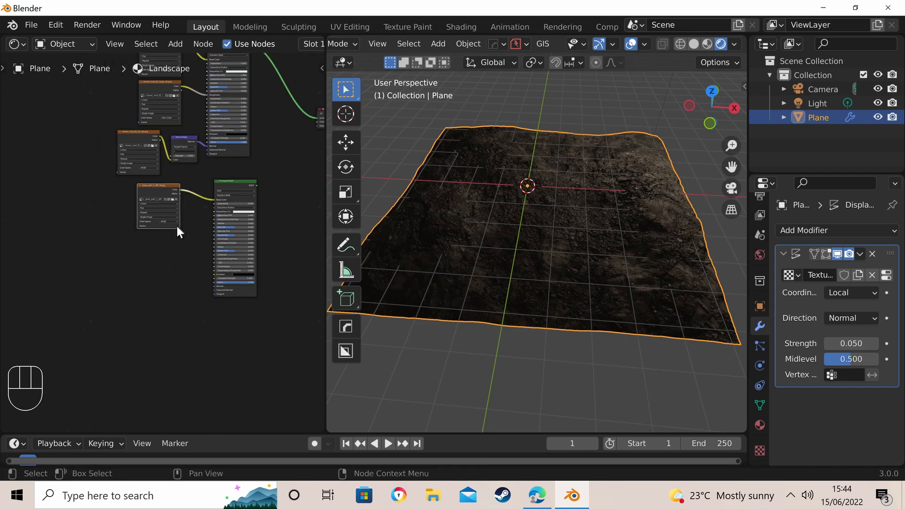
pyautogui.scroll(7, 177, 225)
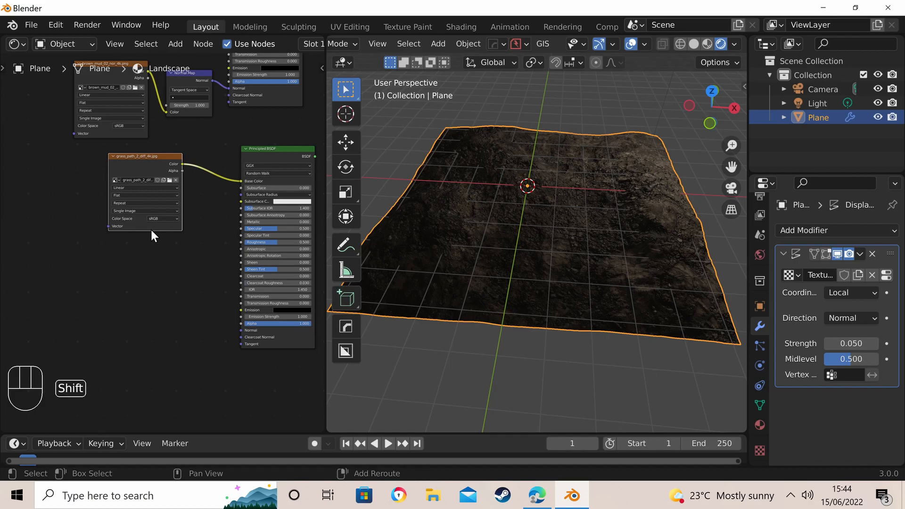
# Step: Duplicate the grass diffuse texture node below the original and load grass_path_2_rough_4k.jpg into the copy
pyautogui.hotkey('shift', 'd')
pyautogui.click(154, 314)
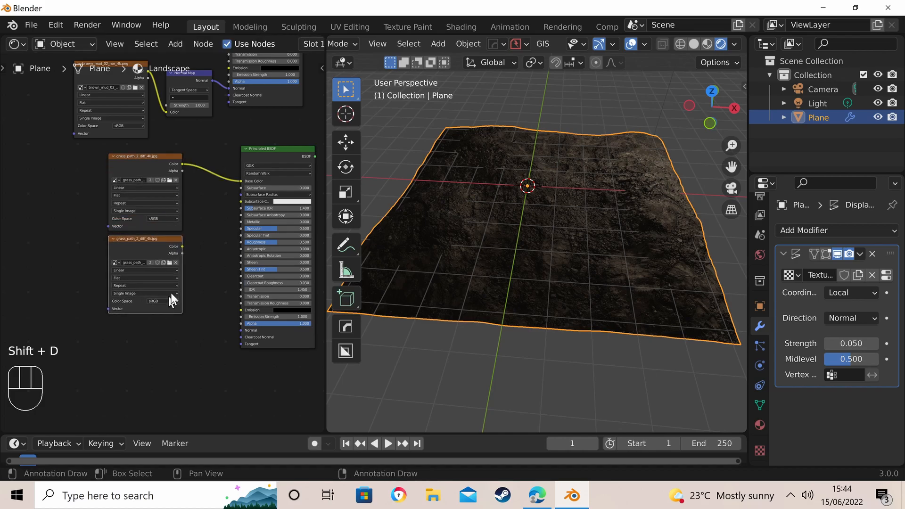
pyautogui.click(169, 263)
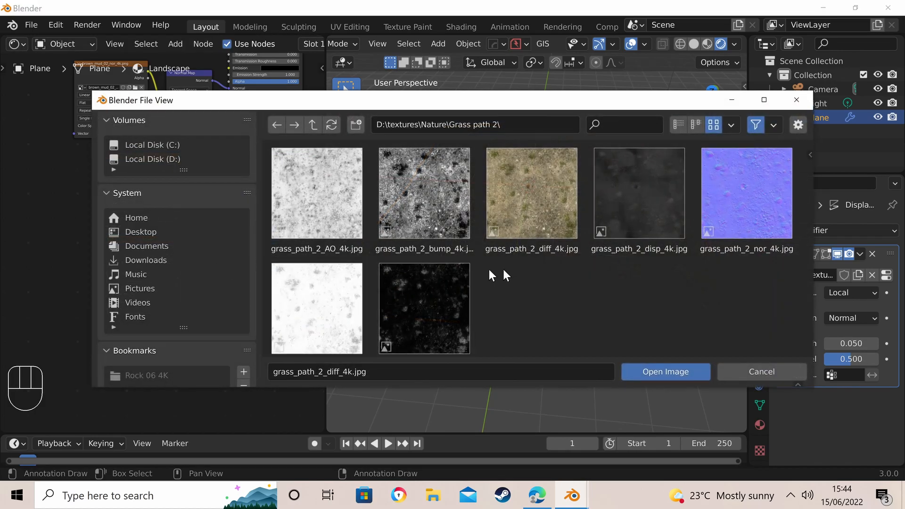
pyautogui.scroll(-1, 328, 283)
pyautogui.click(329, 280)
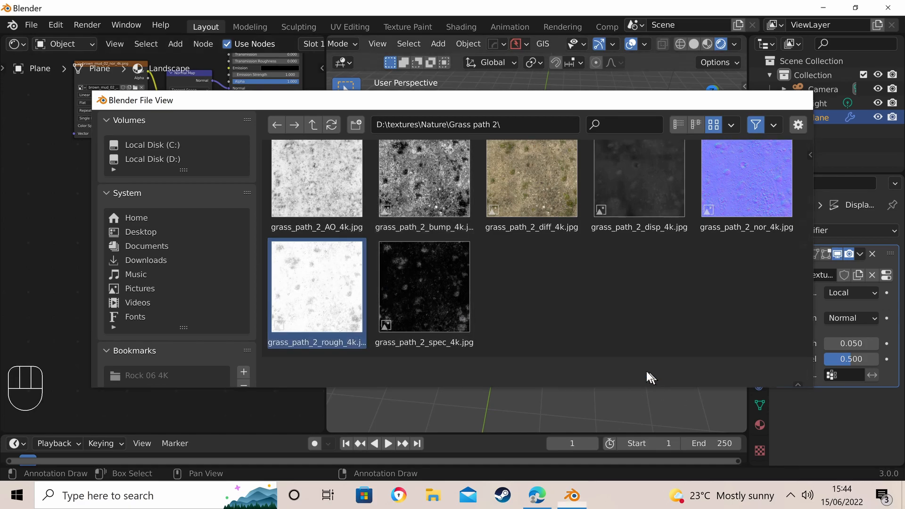
pyautogui.click(650, 373)
# Step: Connect the grass roughness texture's Color to the second Principled BSDF's Roughness and set its color space to Non-Color
pyautogui.scroll(1, 199, 239)
pyautogui.moveTo(189, 264); pyautogui.dragTo(282, 258)
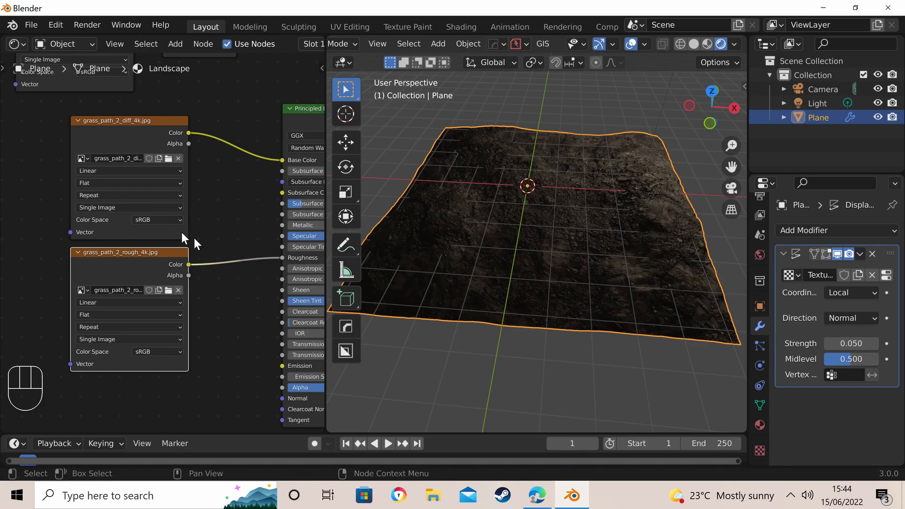
pyautogui.scroll(-2, 146, 257)
pyautogui.moveTo(150, 279); pyautogui.dragTo(146, 313)
pyautogui.scroll(-4, 186, 247)
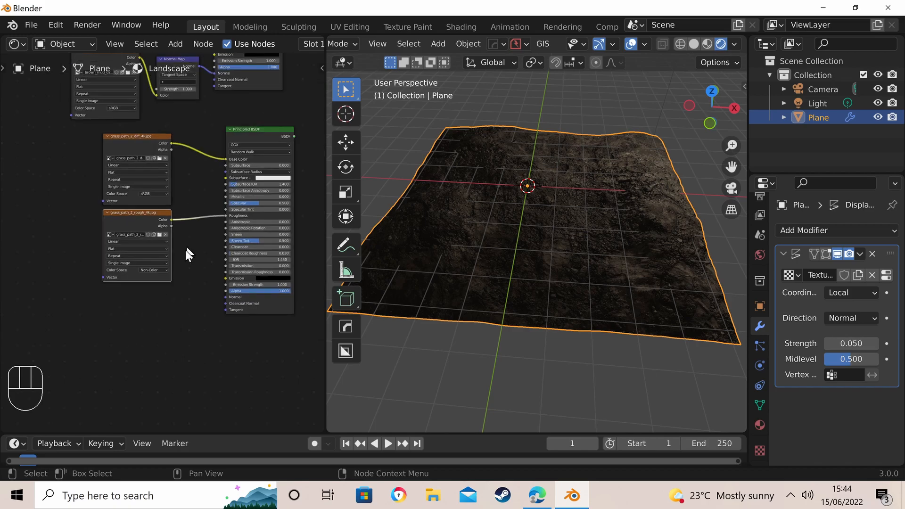
# Step: Set the color space of the brown_mud_02_nor_4k.png texture node to Non-Color
pyautogui.scroll(3, 150, 129)
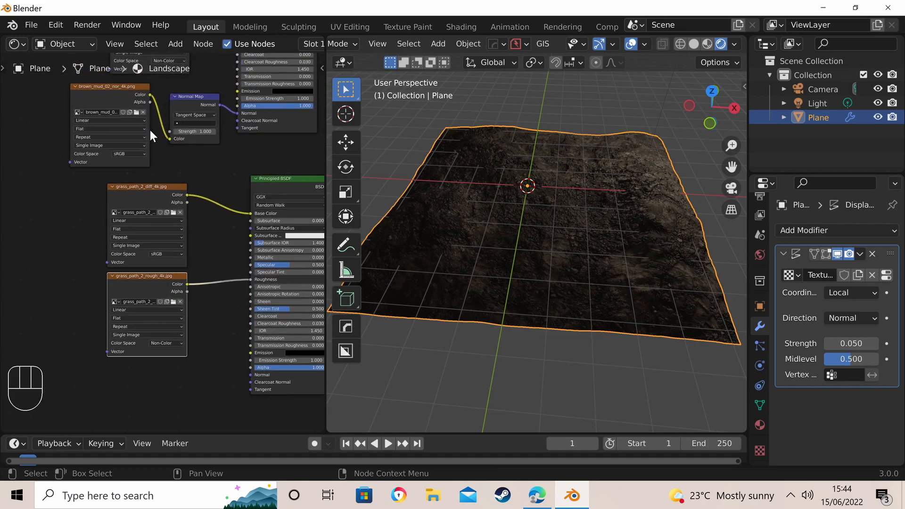
pyautogui.moveTo(138, 155); pyautogui.dragTo(138, 185)
pyautogui.scroll(-5, 157, 173)
pyautogui.scroll(2, 160, 159)
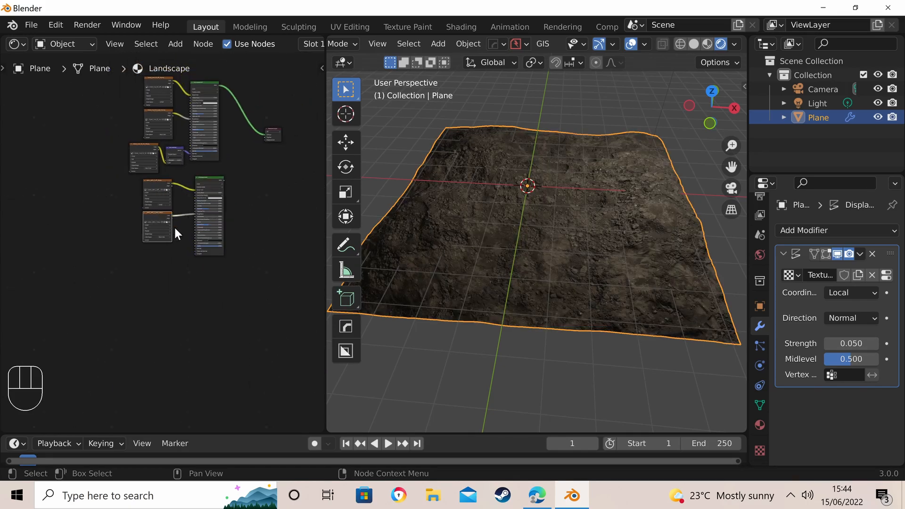
pyautogui.scroll(-2, 173, 226)
# Step: Duplicate the grass roughness texture node below the original and load grass_path_2_nor_4k.jpg into the copy
pyautogui.scroll(7, 148, 206)
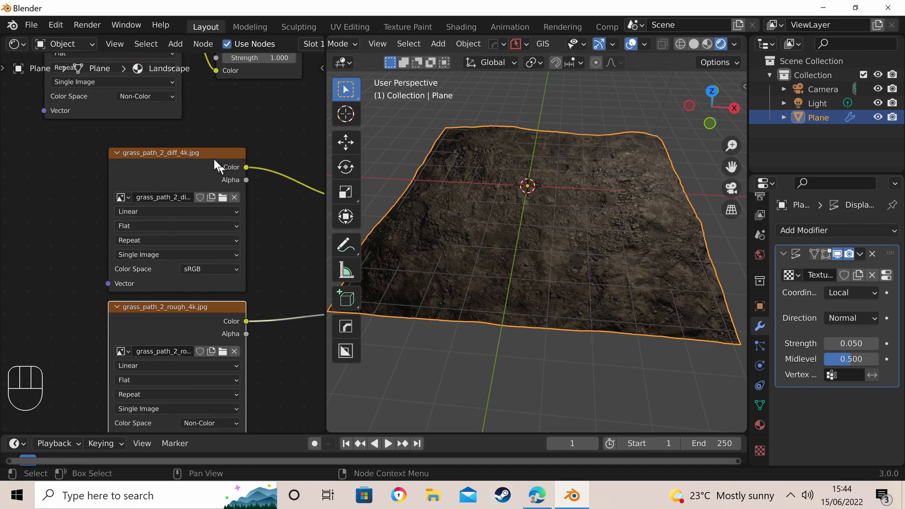
pyautogui.scroll(-6, 217, 162)
pyautogui.scroll(2, 211, 225)
pyautogui.scroll(-2, 211, 225)
pyautogui.scroll(3, 209, 240)
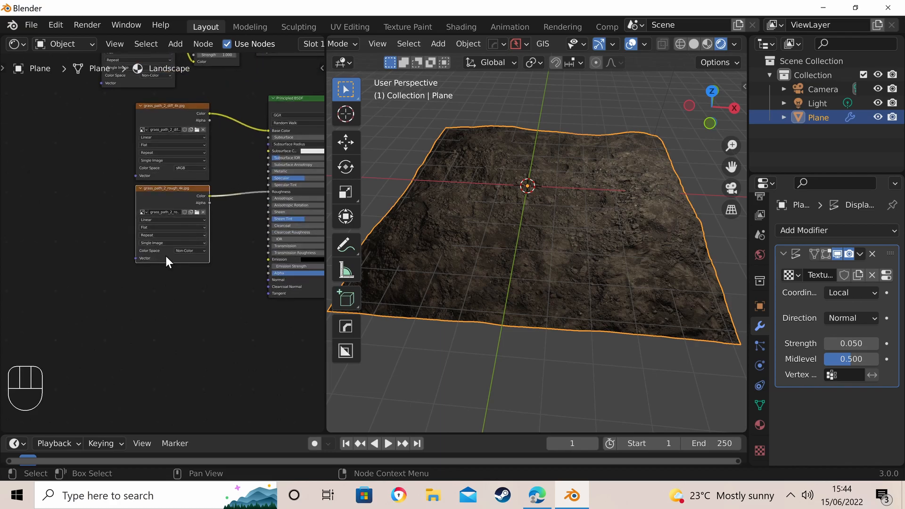
pyautogui.press('shift')
pyautogui.hotkey('shift', 'd')
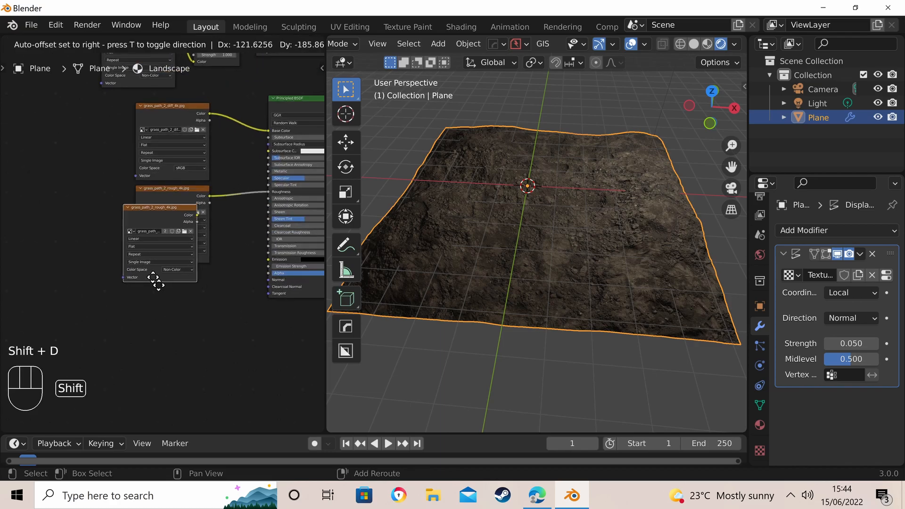
pyautogui.click(148, 334)
pyautogui.scroll(2, 157, 313)
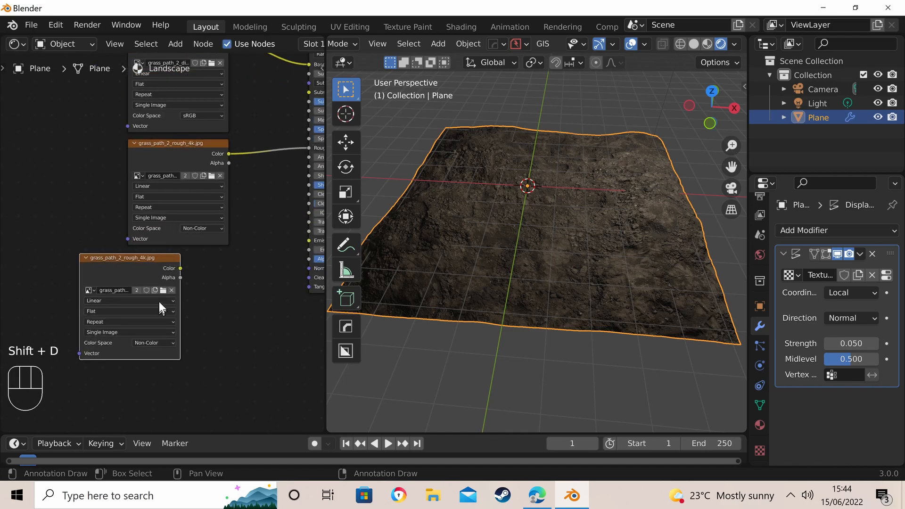
pyautogui.click(163, 291)
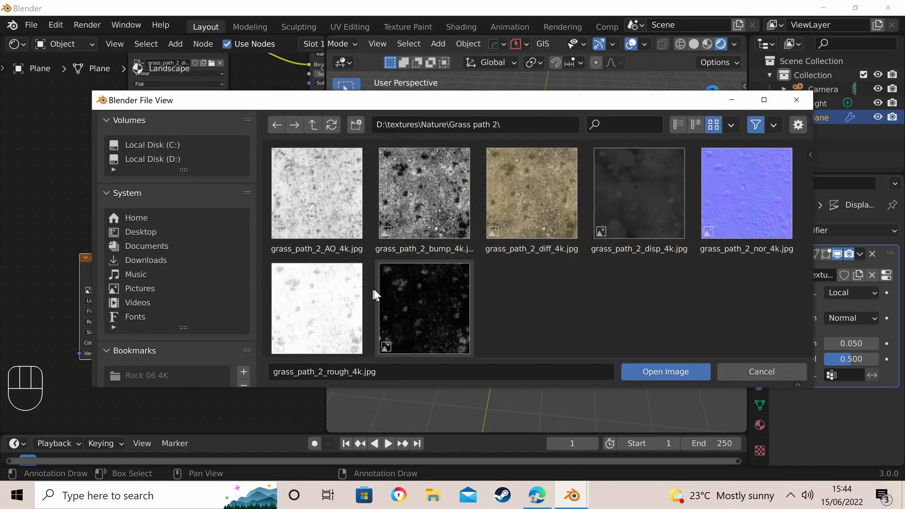
pyautogui.click(736, 251)
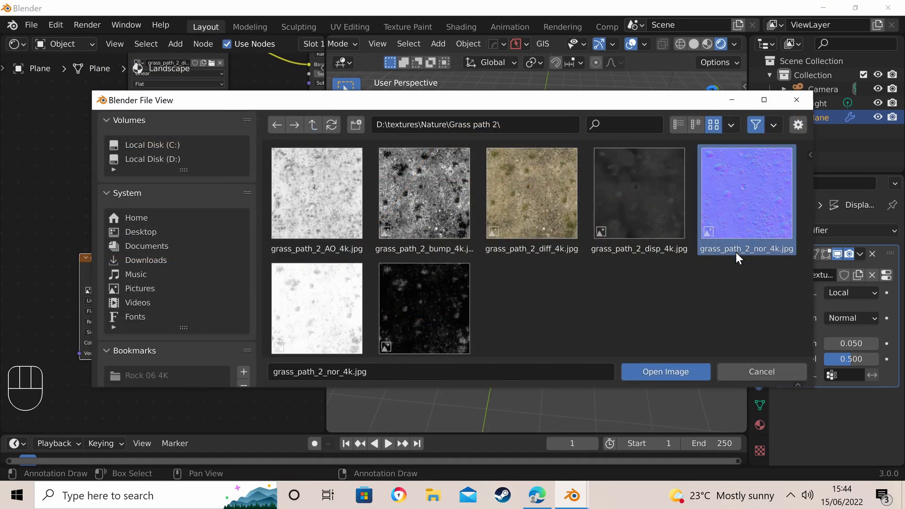
pyautogui.click(660, 369)
# Step: Add a Normal Map node between the grass normal texture and the second Principled BSDF
pyautogui.scroll(-2, 141, 219)
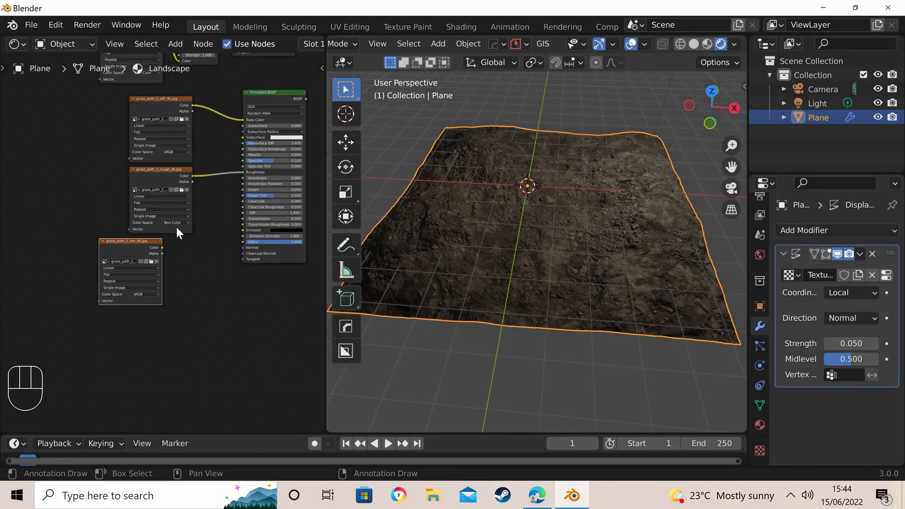
pyautogui.scroll(2, 177, 228)
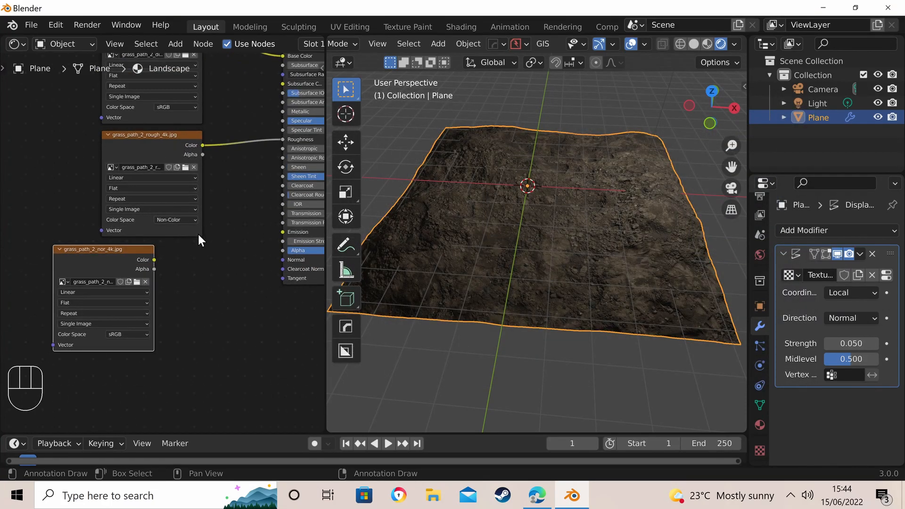
pyautogui.hotkey('shift', 'a')
pyautogui.moveTo(215, 292)
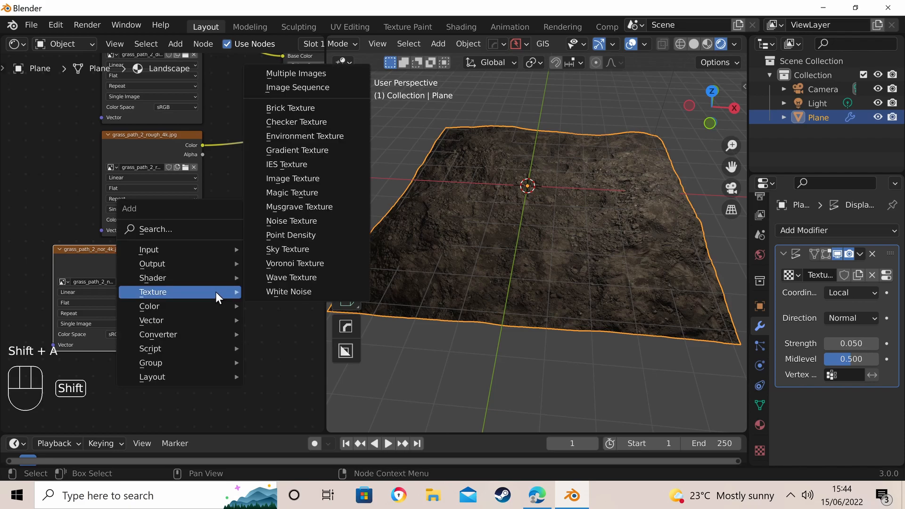
pyautogui.moveTo(211, 320)
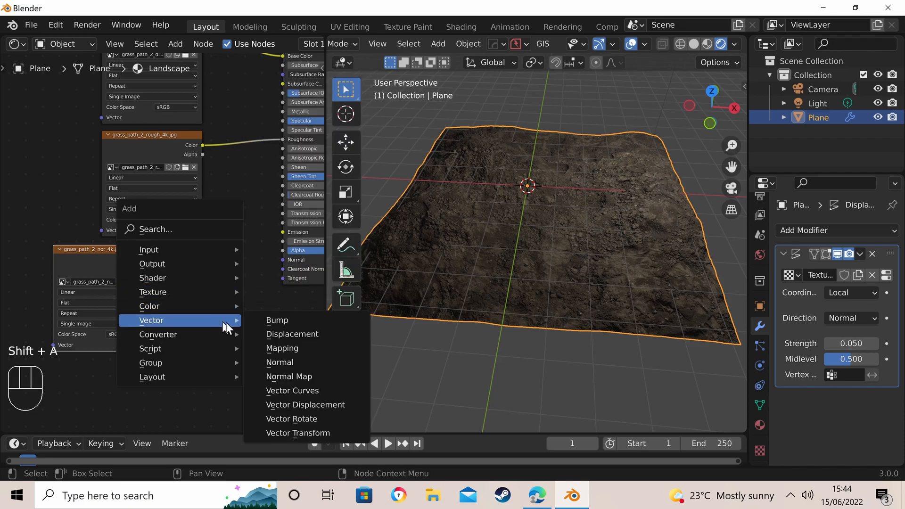
pyautogui.click(294, 376)
pyautogui.click(180, 259)
# Step: Connect the grass normal texture's Color to the Normal Map node and its Normal output to the second Principled BSDF's Normal
pyautogui.moveTo(154, 259); pyautogui.dragTo(182, 315)
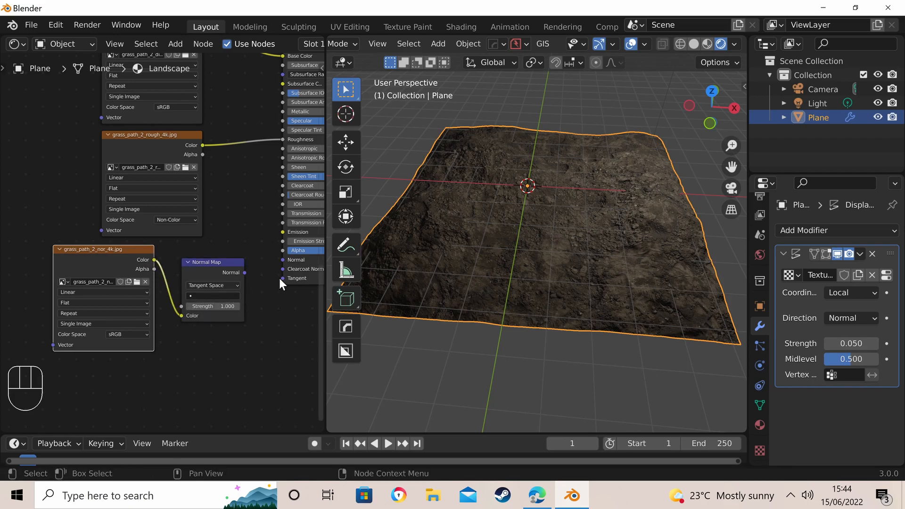
pyautogui.moveTo(245, 273); pyautogui.dragTo(281, 259)
pyautogui.scroll(-5, 139, 270)
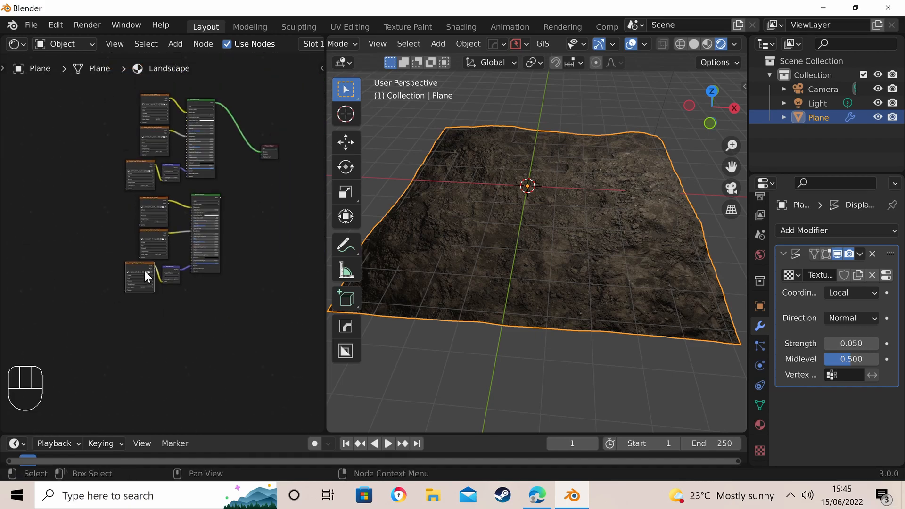
# Step: Move the Material Output aside and insert a Mix Shader node on the link from the first Principled BSDF to its Surface
pyautogui.scroll(5, 229, 208)
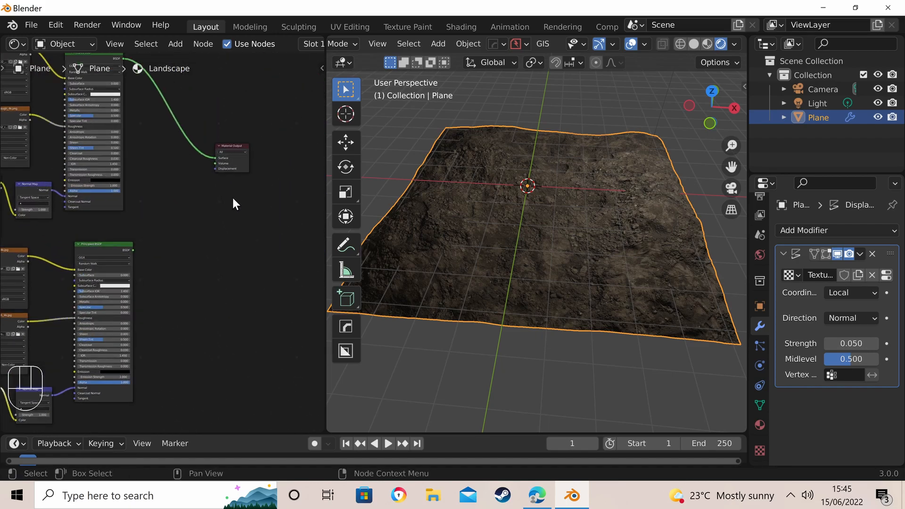
pyautogui.moveTo(244, 160); pyautogui.dragTo(292, 208)
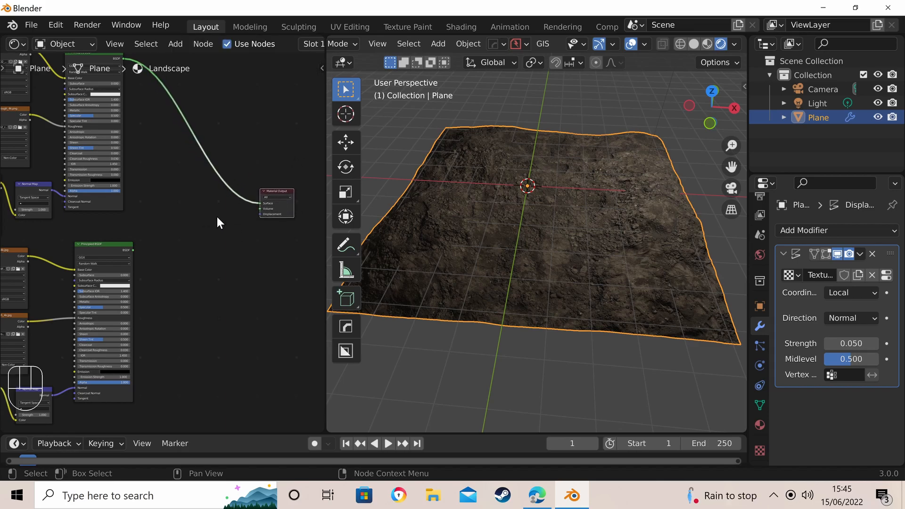
pyautogui.hotkey('shift', 'a')
pyautogui.moveTo(218, 221)
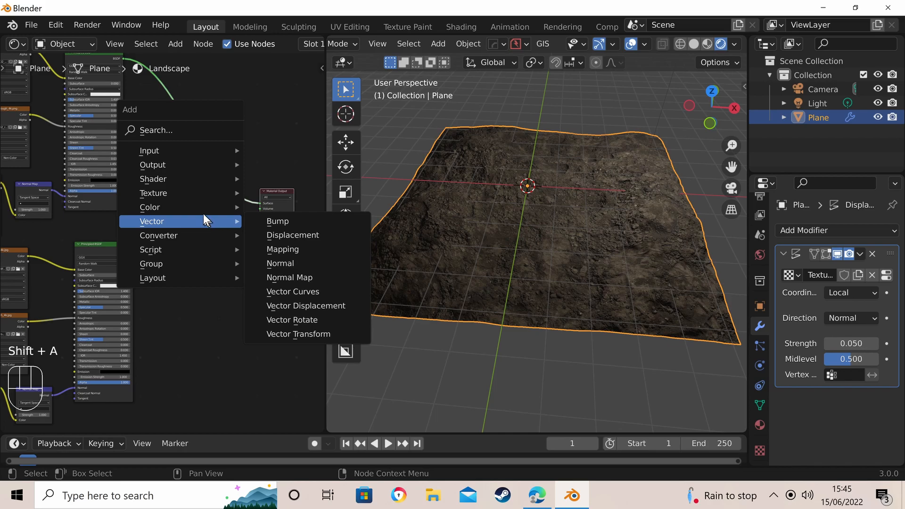
pyautogui.moveTo(200, 153)
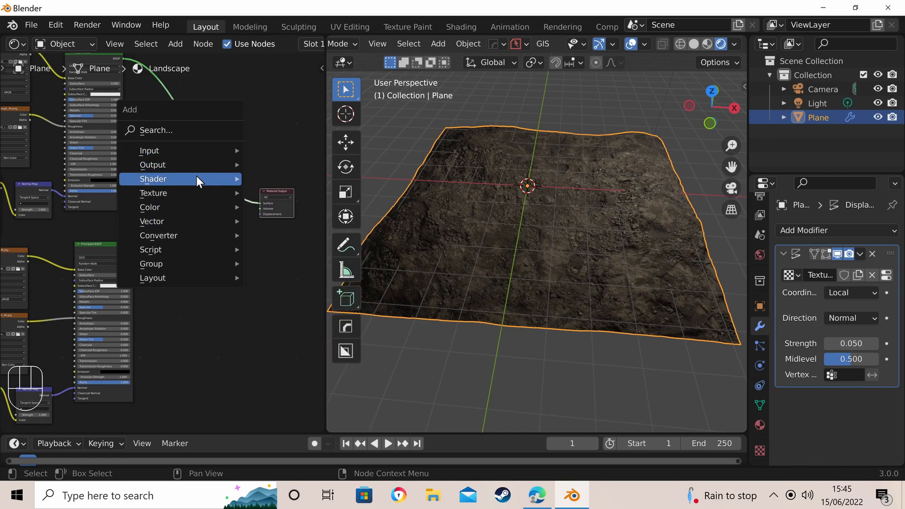
pyautogui.moveTo(196, 180)
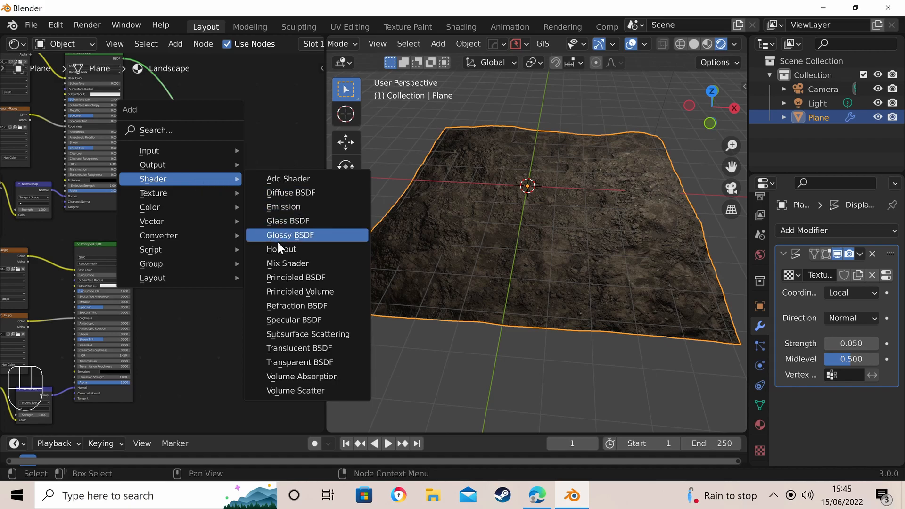
pyautogui.click(281, 261)
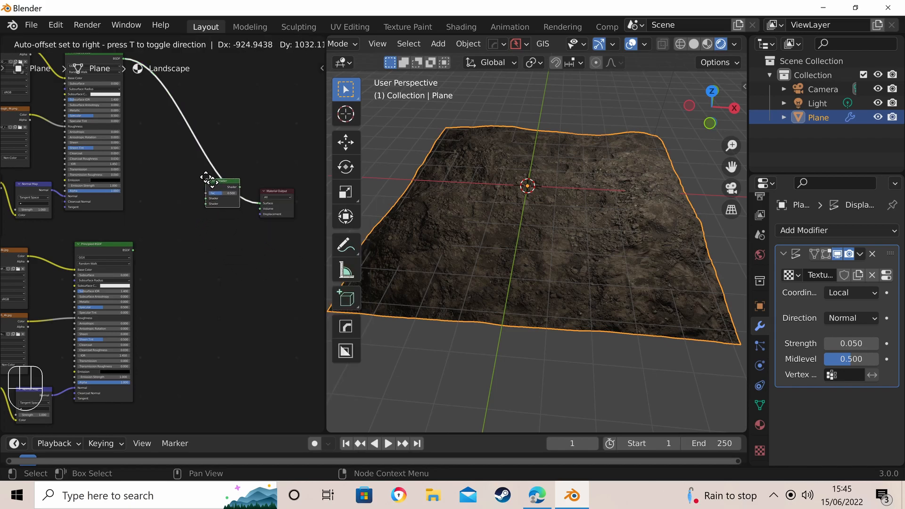
pyautogui.click(221, 187)
# Step: Connect the second Principled BSDF's BSDF output to the Mix Shader's second Shader input
pyautogui.scroll(3, 205, 176)
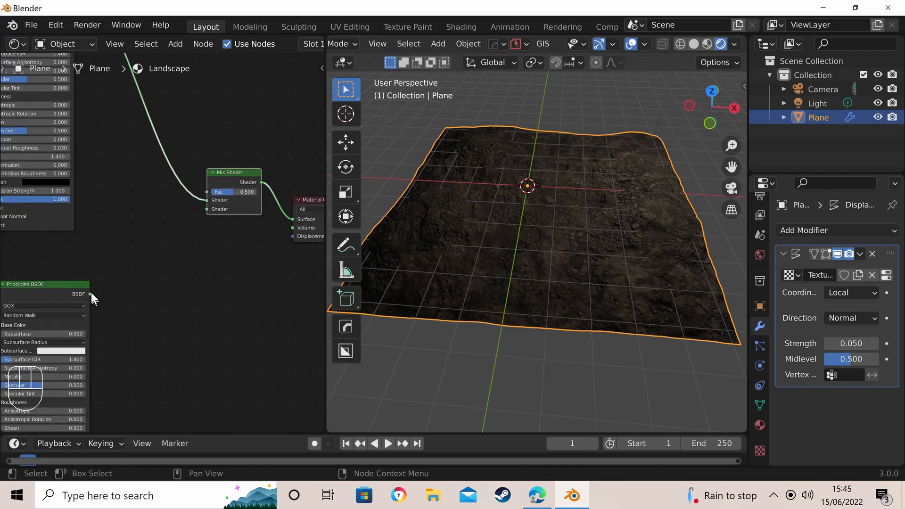
pyautogui.moveTo(89, 293); pyautogui.dragTo(208, 210)
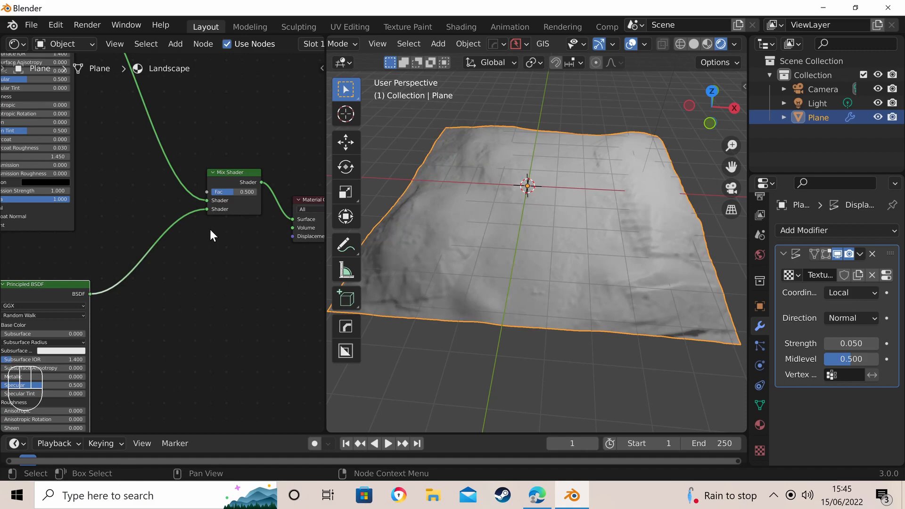
pyautogui.scroll(-3, 213, 227)
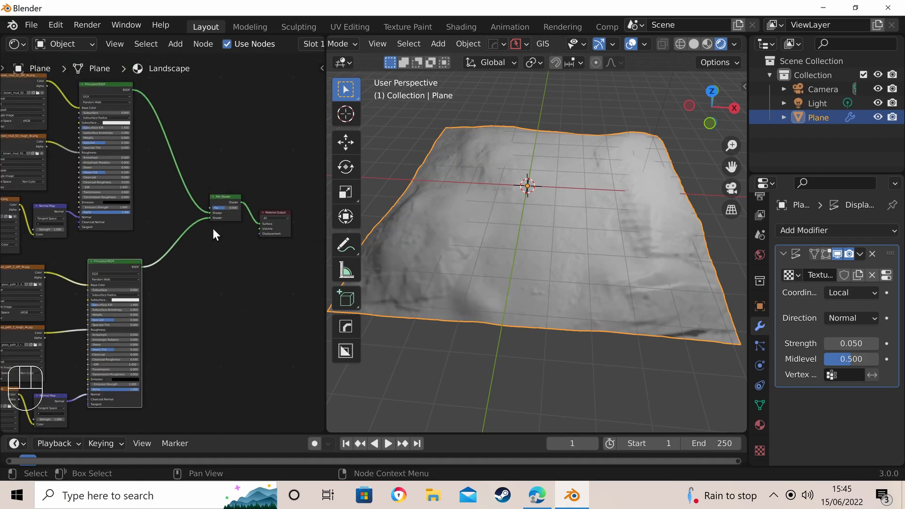
pyautogui.scroll(3, 213, 220)
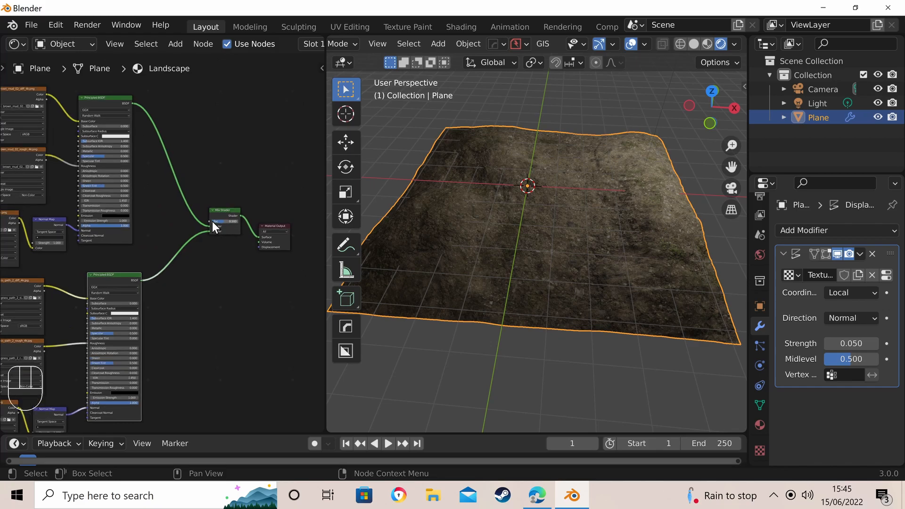
# Step: Add a Vertex Color input node above the Mix Shader
pyautogui.scroll(1, 195, 134)
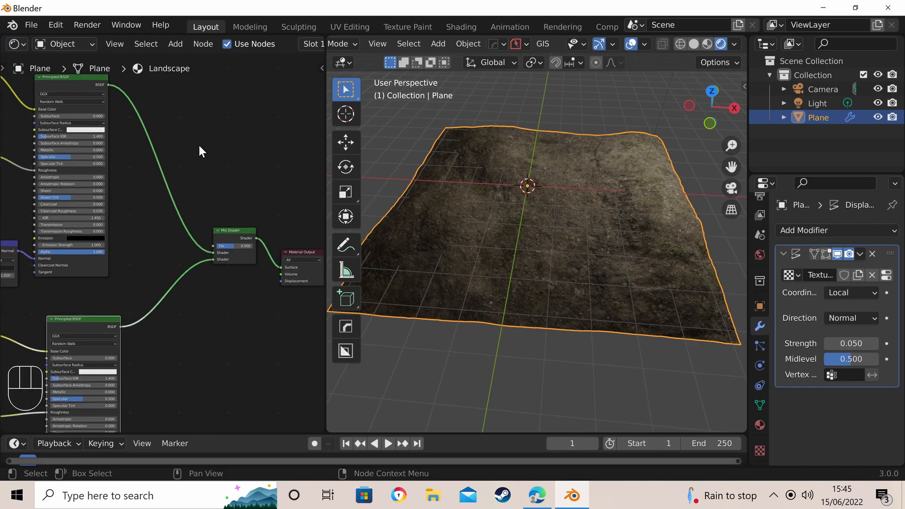
pyautogui.hotkey('shift', 'a')
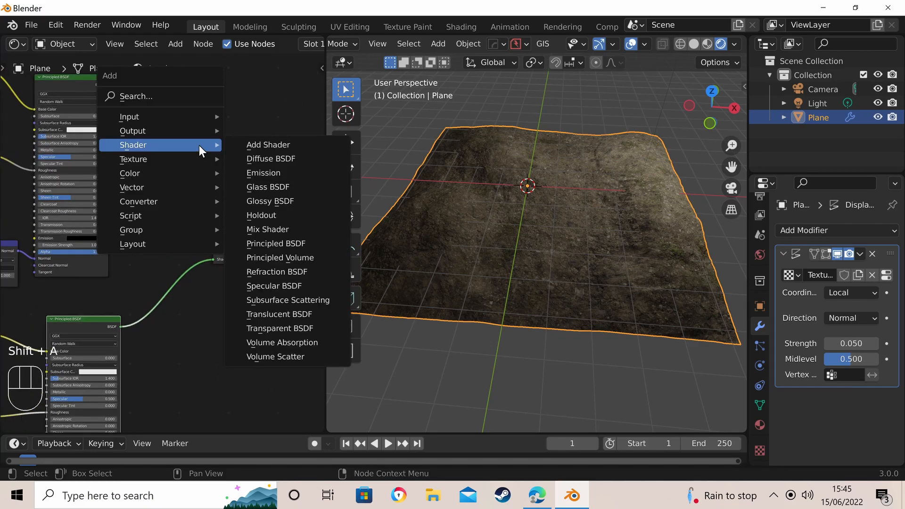
pyautogui.moveTo(197, 123)
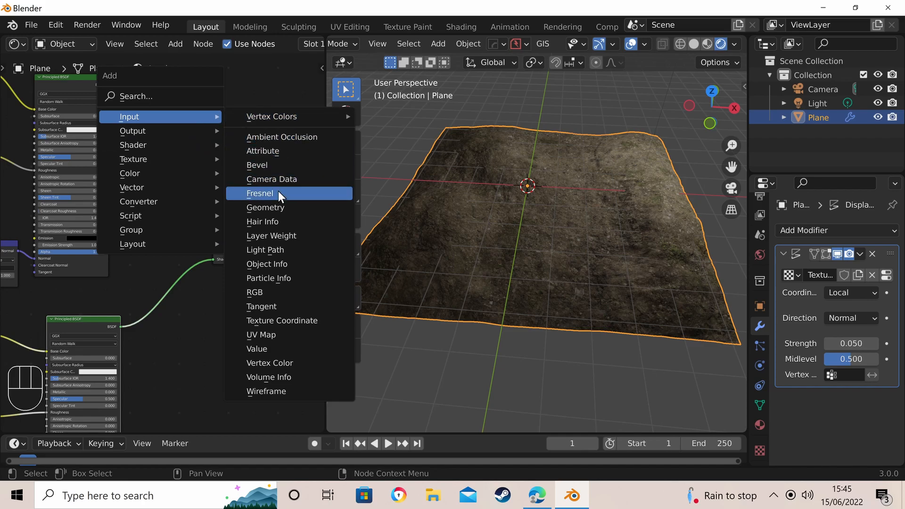
pyautogui.click(301, 364)
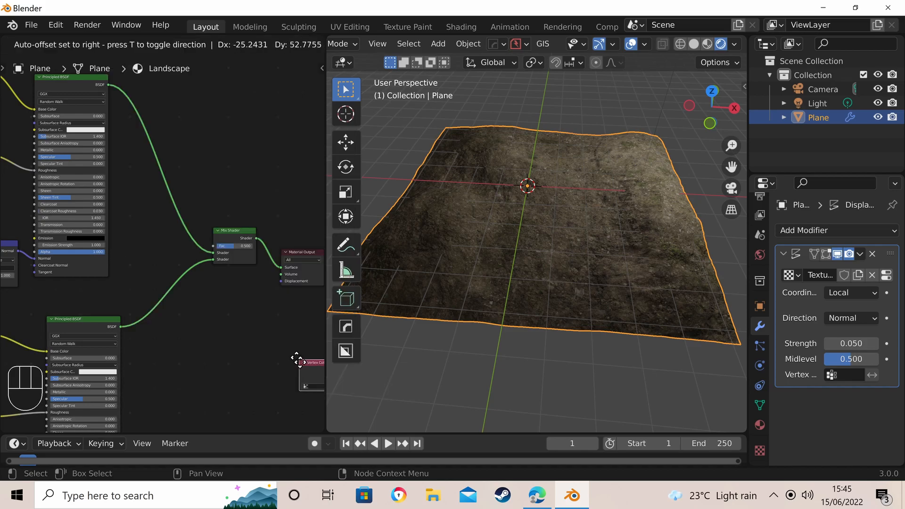
pyautogui.click(180, 147)
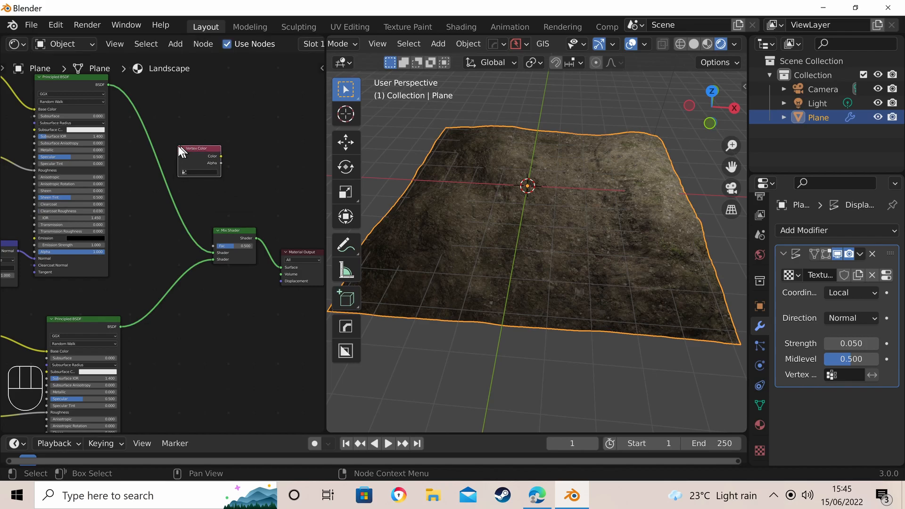
pyautogui.hotkey('shift', 'a')
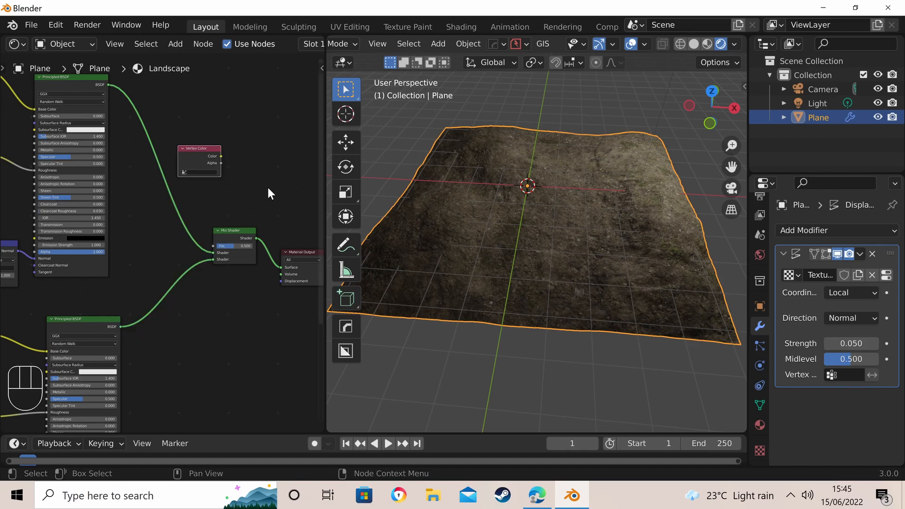
# Step: Add a vertex color layer to the plane's mesh data and name it Lanscape
pyautogui.scroll(2, 226, 192)
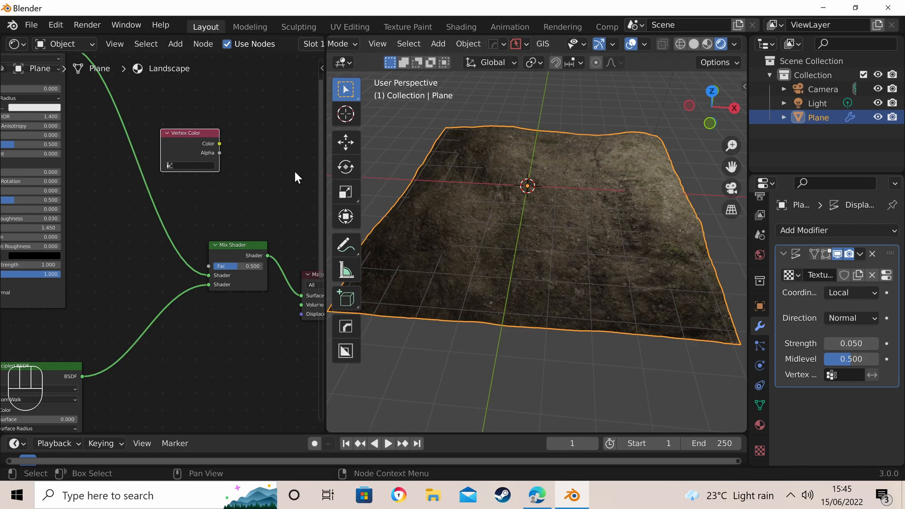
pyautogui.click(758, 405)
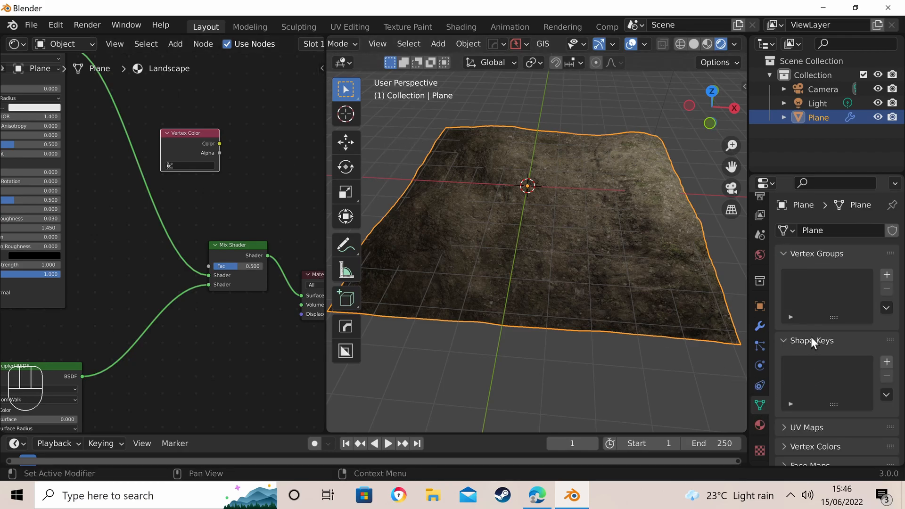
pyautogui.scroll(-3, 829, 330)
pyautogui.click(785, 381)
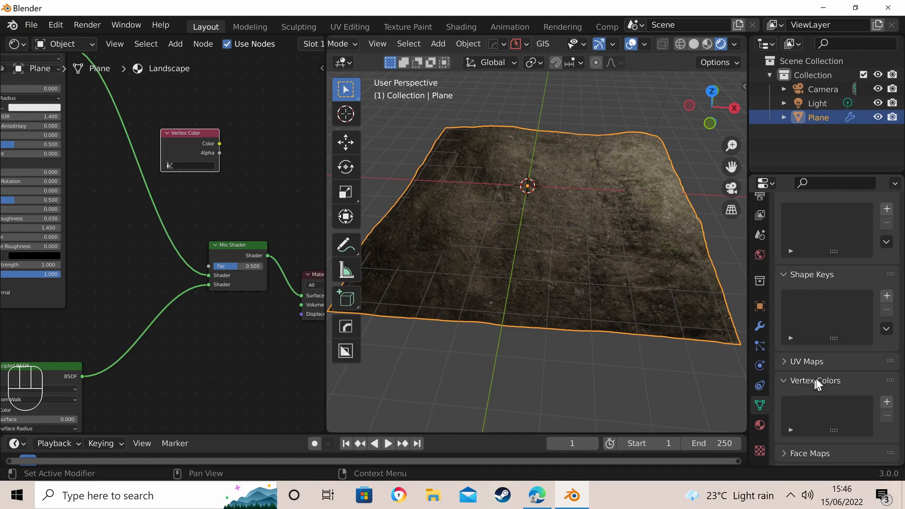
pyautogui.scroll(2, 831, 360)
pyautogui.scroll(-4, 830, 360)
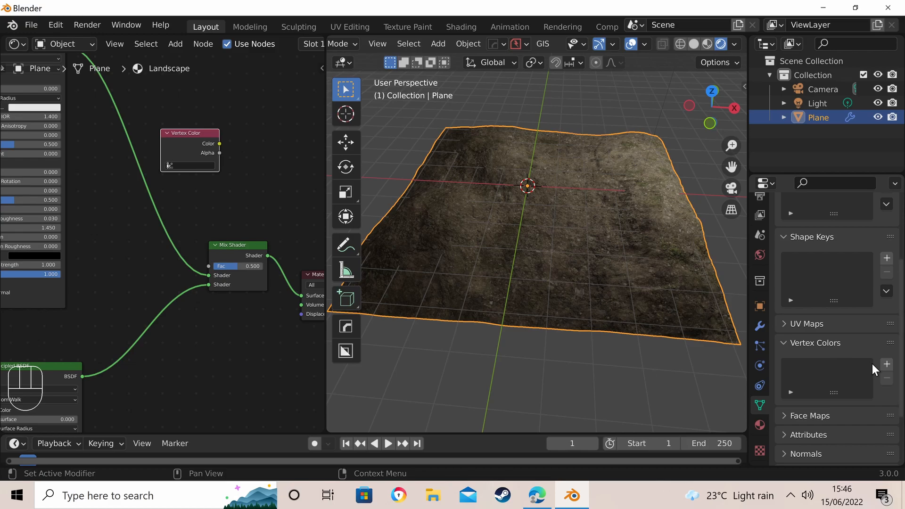
pyautogui.click(886, 365)
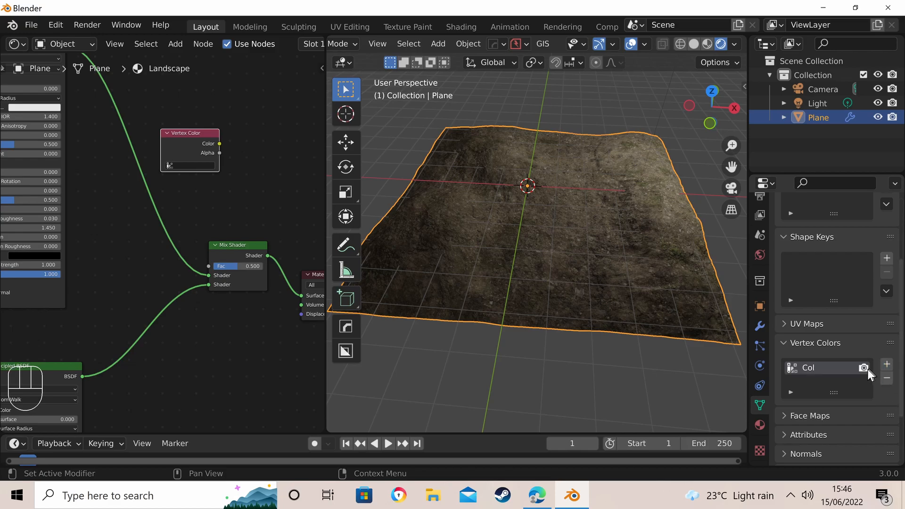
pyautogui.doubleClick(818, 367)
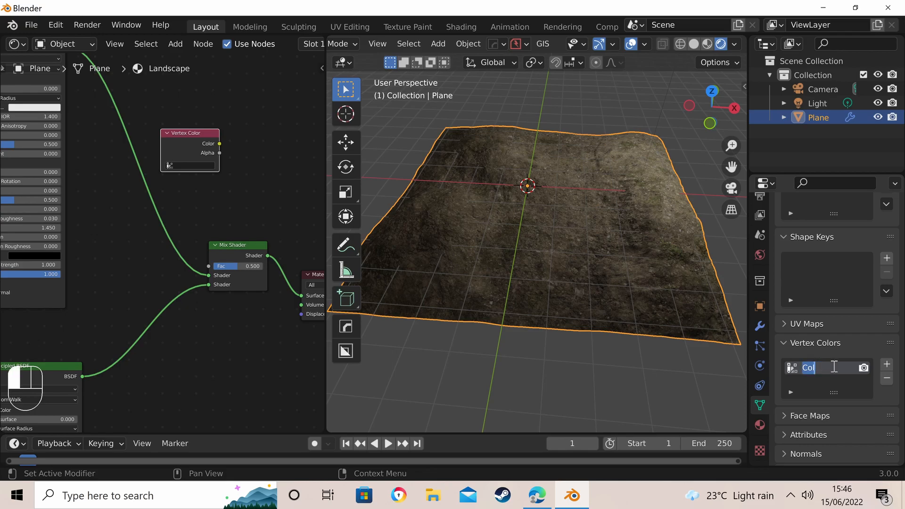
pyautogui.write('Lanscape')
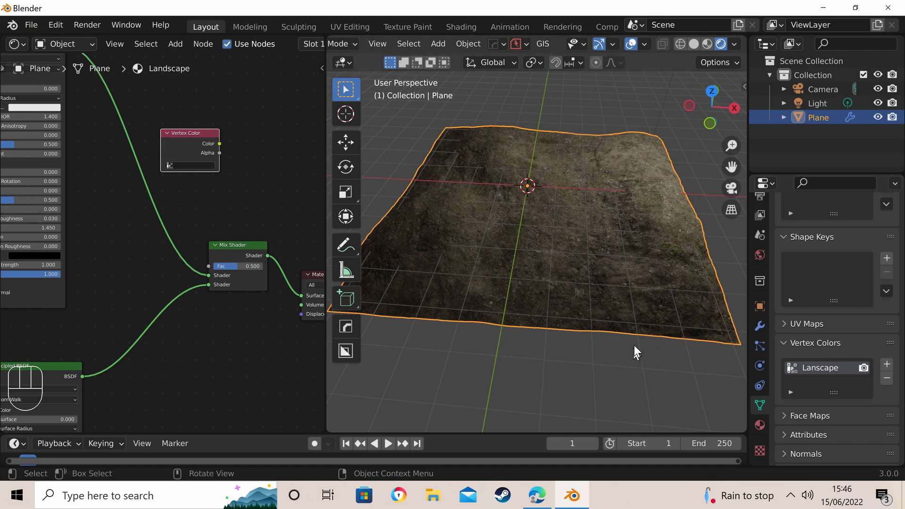
# Step: Assign the Lanscape layer to the Vertex Color node and connect its Color output to the Mix Shader's Fac
pyautogui.click(182, 165)
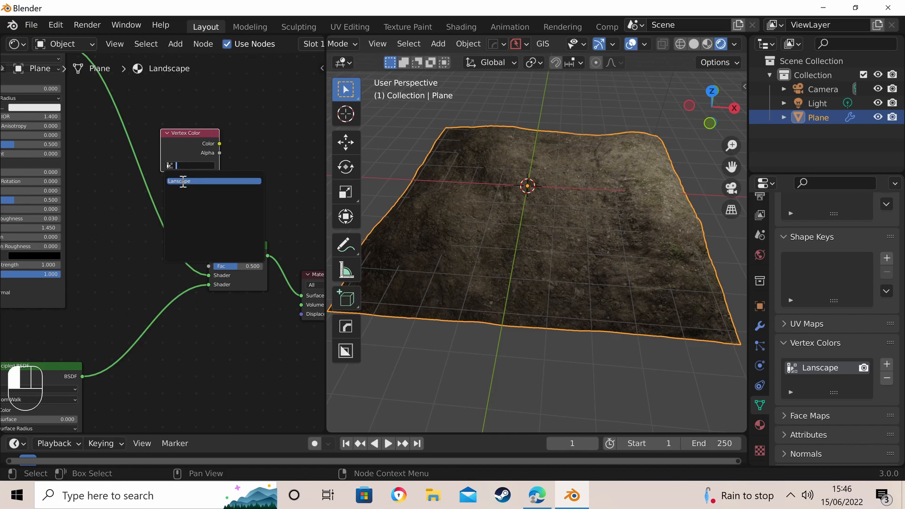
pyautogui.click(183, 181)
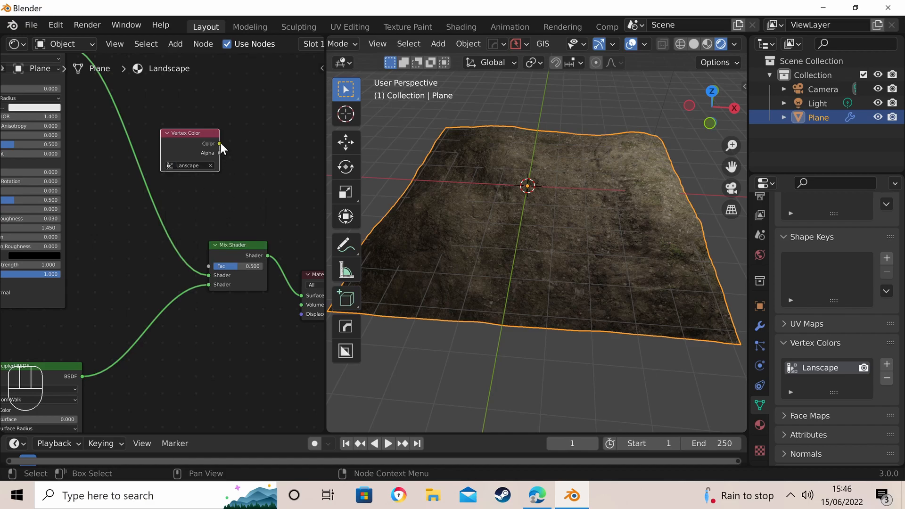
pyautogui.moveTo(220, 143)
pyautogui.mouseDown()
pyautogui.moveTo(241, 194)
pyautogui.moveTo(209, 266)
pyautogui.mouseUp()
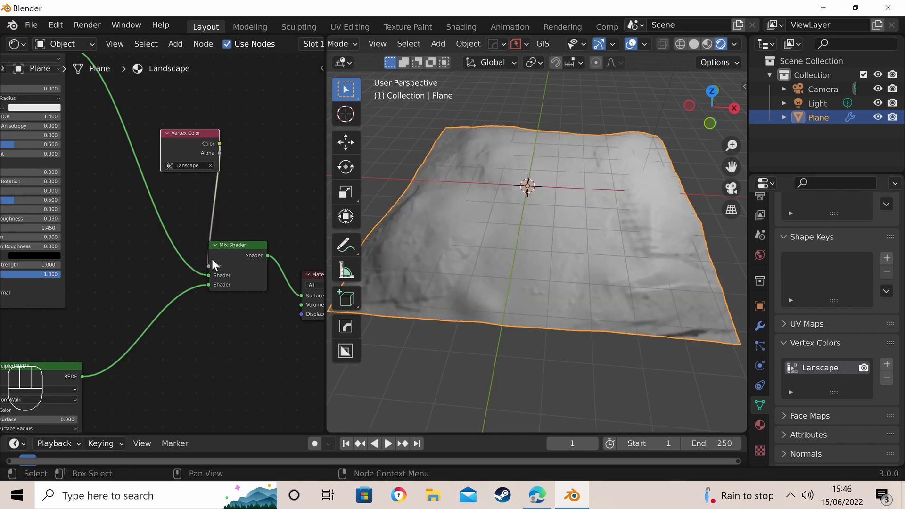
# Step: Examine the terrain's surface in the rendered viewport from a higher angle and several distances
pyautogui.moveTo(531, 221); pyautogui.dragTo(542, 241, button='middle')
pyautogui.scroll(-8, 584, 274)
pyautogui.scroll(5, 570, 238)
pyautogui.scroll(-5, 566, 239)
pyautogui.scroll(-4, 541, 240)
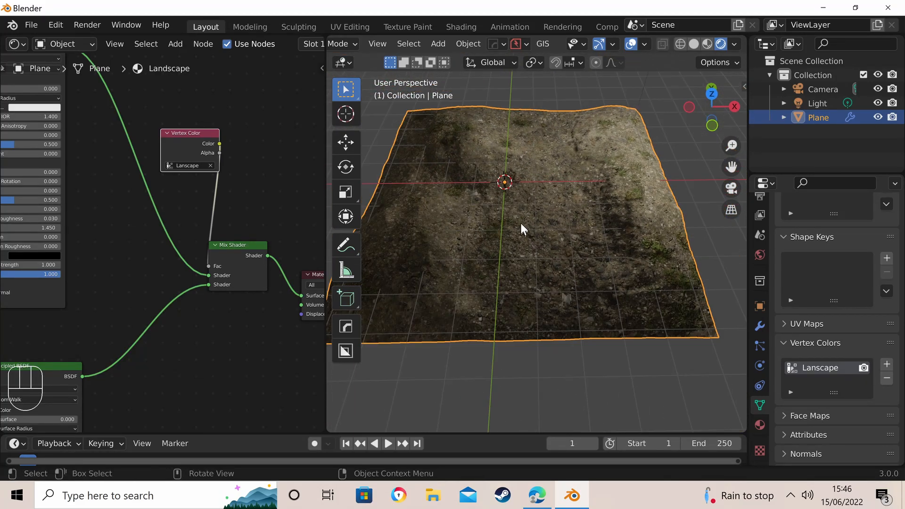
pyautogui.scroll(-4, 521, 223)
pyautogui.scroll(5, 520, 221)
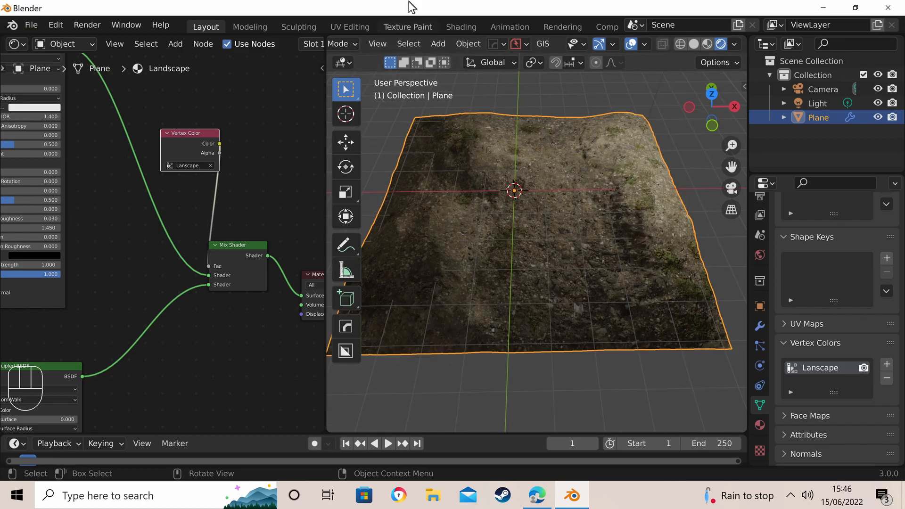
pyautogui.scroll(4, 397, 41)
# Step: Put the plane in Vertex Paint mode and switch the viewport to Solid shading
pyautogui.click(393, 44)
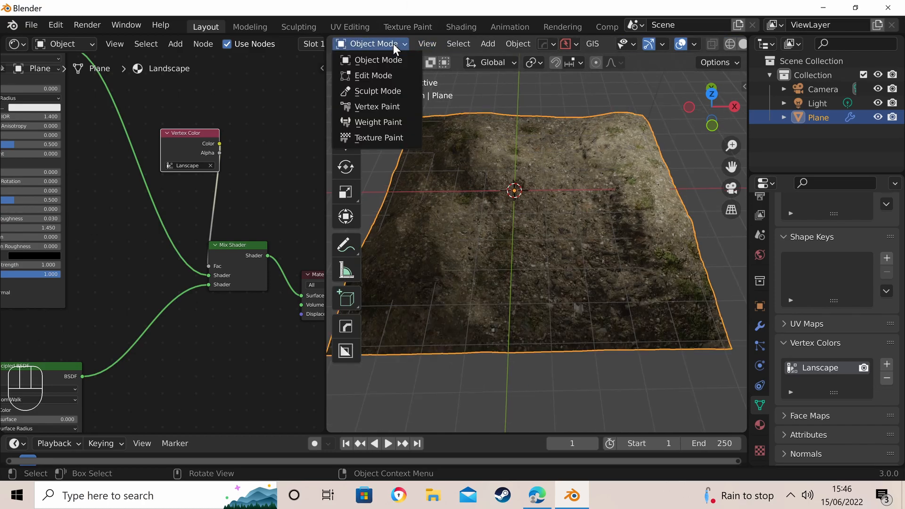
pyautogui.click(381, 108)
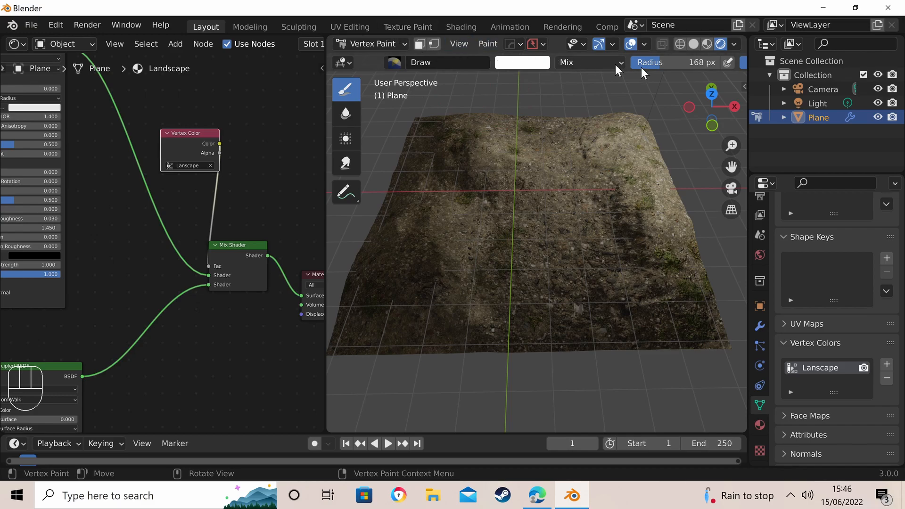
pyautogui.click(691, 45)
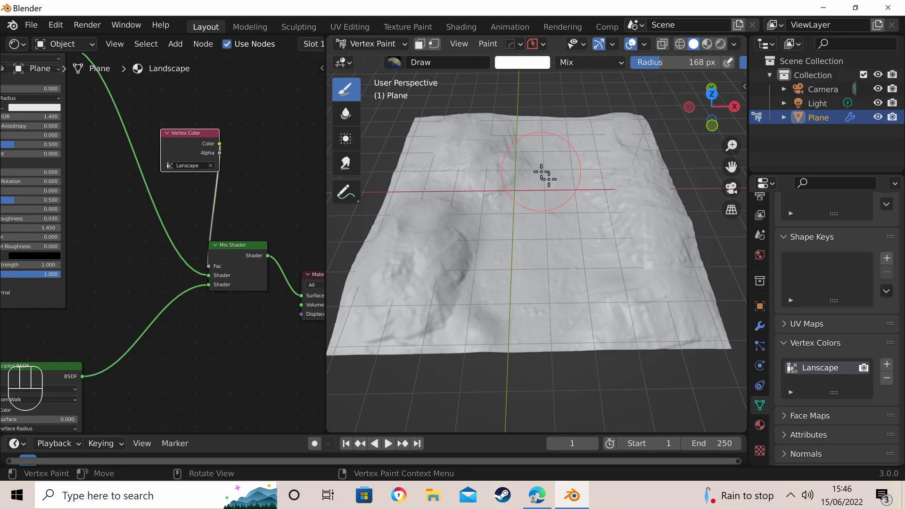
# Step: Set the Draw brush color to black and paint a broad patch through the middle of the terrain with a narrower strip toward the far edge
pyautogui.click(518, 62)
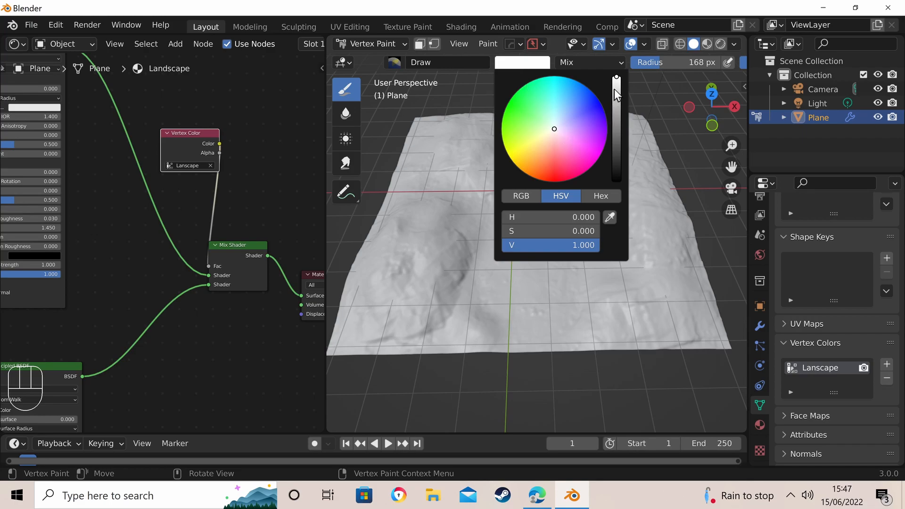
pyautogui.moveTo(616, 81); pyautogui.dragTo(617, 179)
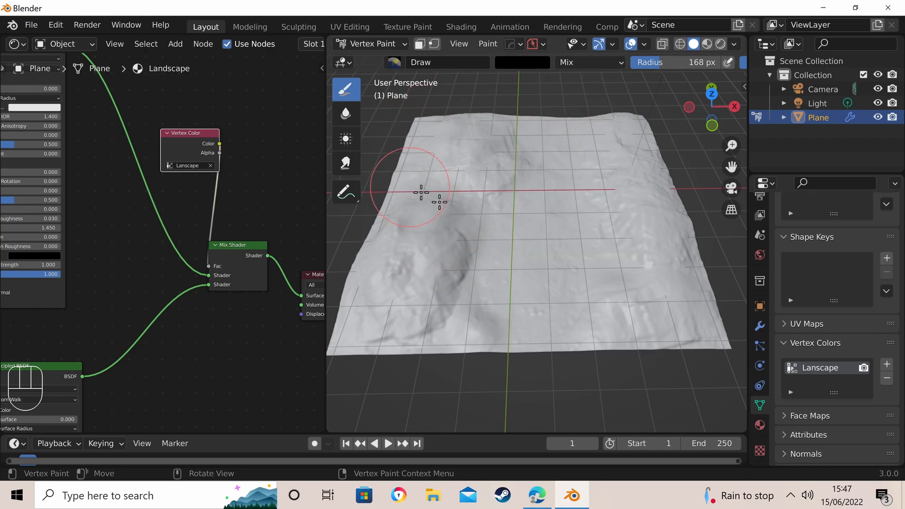
pyautogui.moveTo(513, 209)
pyautogui.mouseDown()
pyautogui.moveTo(485, 260)
pyautogui.moveTo(523, 203)
pyautogui.moveTo(509, 305)
pyautogui.moveTo(471, 302)
pyautogui.moveTo(553, 322)
pyautogui.moveTo(542, 245)
pyautogui.moveTo(568, 153)
pyautogui.mouseUp()
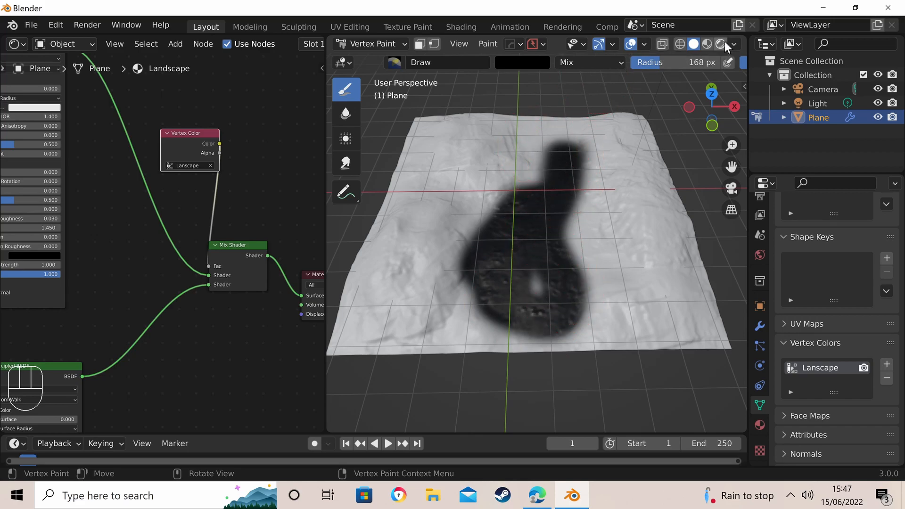
# Step: Switch the viewport to Rendered shading and inspect the painted area of the terrain up close
pyautogui.click(721, 44)
pyautogui.scroll(4, 570, 169)
pyautogui.moveTo(567, 172); pyautogui.dragTo(612, 132, button='middle')
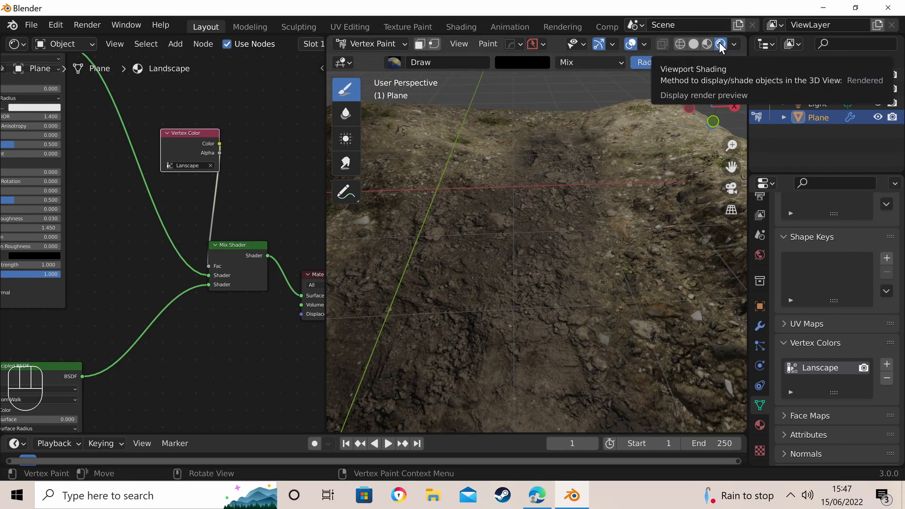
# Step: Switch the viewport to Solid shading and paint more black over the near part of the terrain's central path
pyautogui.moveTo(586, 152)
pyautogui.mouseDown(button='middle')
pyautogui.moveTo(569, 128)
pyautogui.moveTo(529, 161)
pyautogui.mouseUp(button='middle')
pyautogui.moveTo(527, 158)
pyautogui.mouseDown()
pyautogui.moveTo(542, 154)
pyautogui.moveTo(487, 182)
pyautogui.moveTo(522, 193)
pyautogui.moveTo(622, 269)
pyautogui.moveTo(686, 248)
pyautogui.moveTo(664, 261)
pyautogui.moveTo(613, 240)
pyautogui.moveTo(596, 128)
pyautogui.moveTo(582, 118)
pyautogui.moveTo(556, 132)
pyautogui.mouseUp()
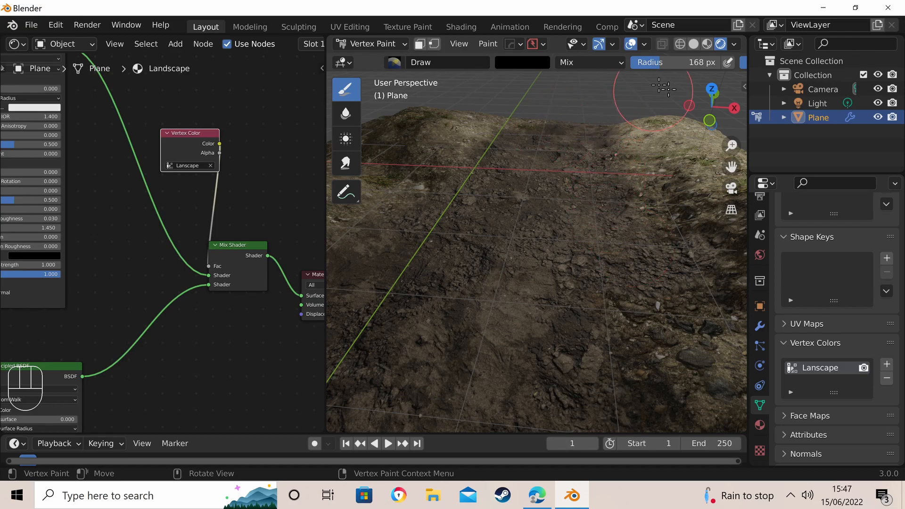
pyautogui.click(693, 44)
pyautogui.moveTo(534, 155)
pyautogui.mouseDown(button='middle')
pyautogui.moveTo(532, 184)
pyautogui.moveTo(516, 171)
pyautogui.mouseUp(button='middle')
pyautogui.scroll(-8, 516, 170)
pyautogui.scroll(5, 516, 169)
pyautogui.moveTo(429, 281)
pyautogui.mouseDown()
pyautogui.moveTo(363, 391)
pyautogui.moveTo(410, 301)
pyautogui.moveTo(333, 361)
pyautogui.moveTo(454, 358)
pyautogui.moveTo(549, 378)
pyautogui.moveTo(544, 335)
pyautogui.moveTo(575, 240)
pyautogui.moveTo(581, 158)
pyautogui.moveTo(529, 188)
pyautogui.moveTo(569, 146)
pyautogui.moveTo(565, 153)
pyautogui.moveTo(570, 125)
pyautogui.moveTo(537, 168)
pyautogui.moveTo(479, 295)
pyautogui.moveTo(410, 344)
pyautogui.moveTo(398, 386)
pyautogui.moveTo(509, 385)
pyautogui.moveTo(506, 362)
pyautogui.mouseUp()
# Step: Examine the mud and grass-path texture nodes feeding the two Principled BSDF shaders of the Landscape material
pyautogui.scroll(-3, 73, 214)
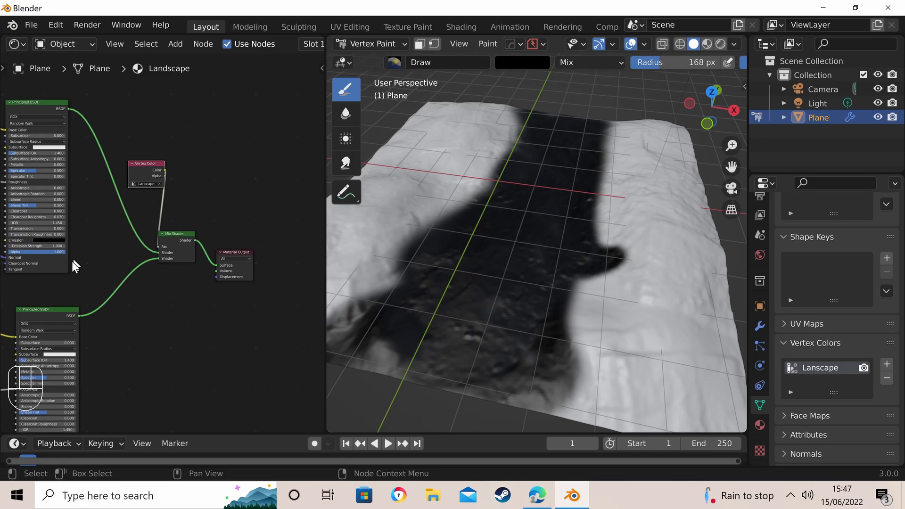
pyautogui.scroll(2, 37, 368)
pyautogui.scroll(-2, 202, 285)
pyautogui.scroll(2, 39, 304)
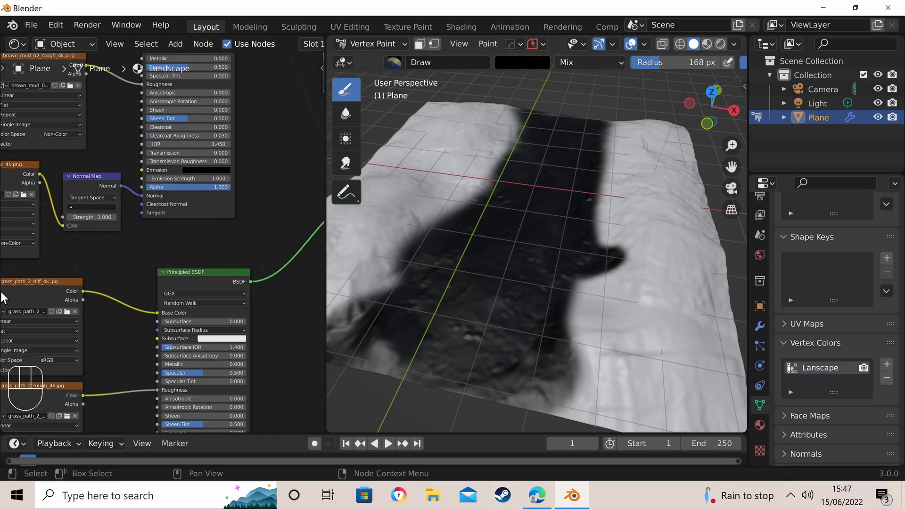
pyautogui.scroll(-2, 203, 286)
pyautogui.scroll(4, 70, 290)
pyautogui.scroll(-2, 75, 278)
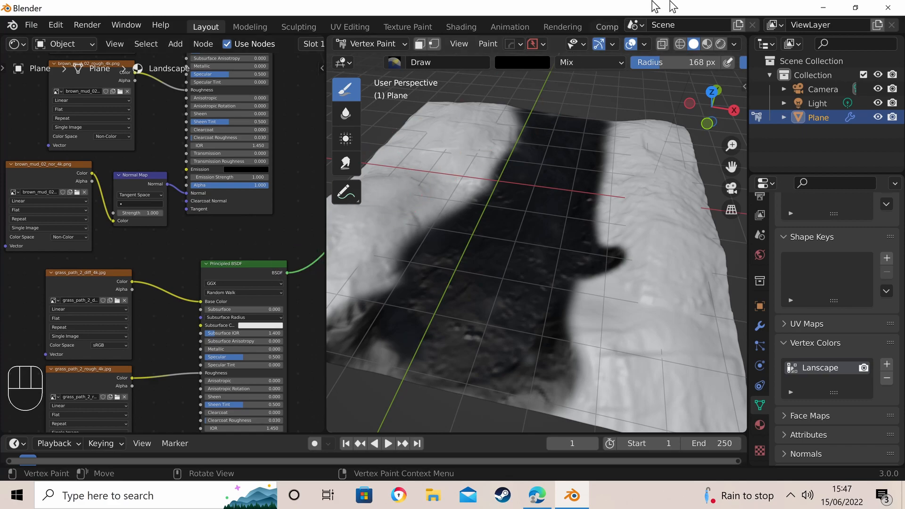
# Step: Switch the viewport to Rendered shading, put the plane in Object Mode and inspect the blended terrain from a lower angle
pyautogui.click(721, 44)
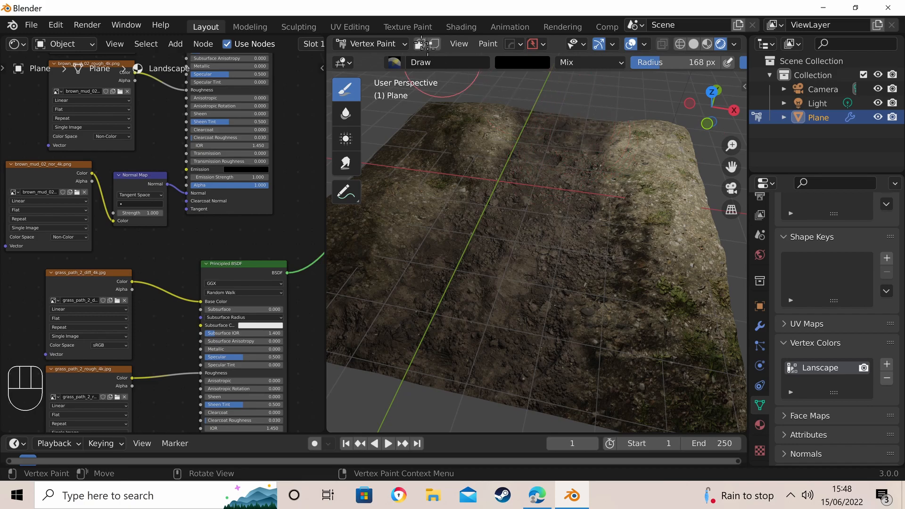
pyautogui.click(383, 42)
pyautogui.click(377, 59)
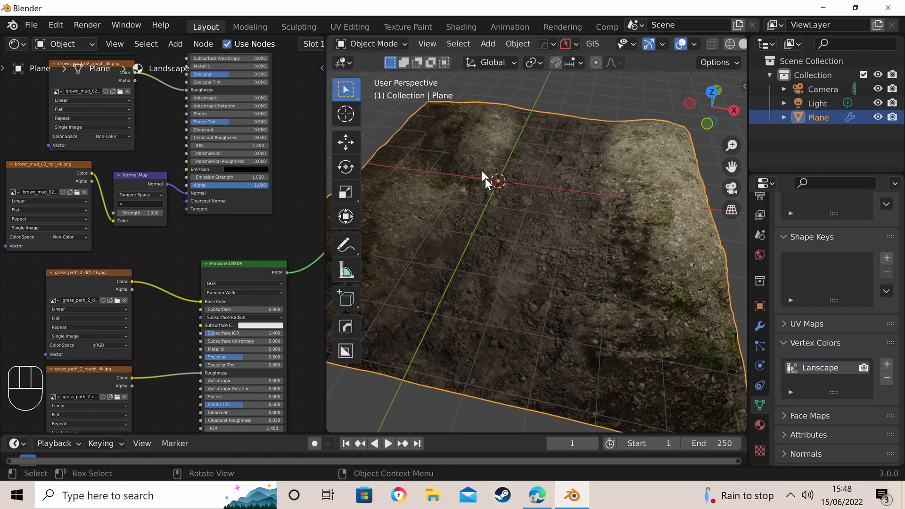
pyautogui.moveTo(533, 256); pyautogui.dragTo(490, 154, button='middle')
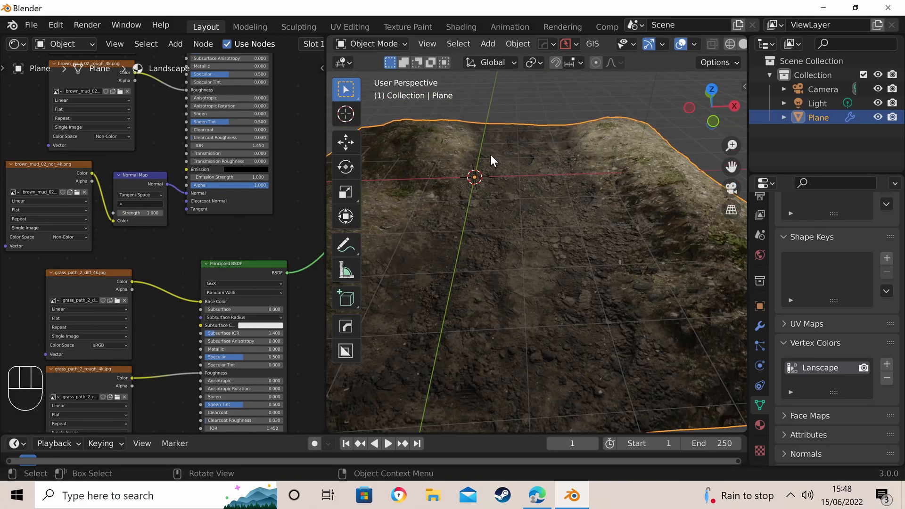
# Step: In Vertex Paint mode, set the brush color to white and paint strokes across the middle and near parts of the muddy path
pyautogui.click(381, 44)
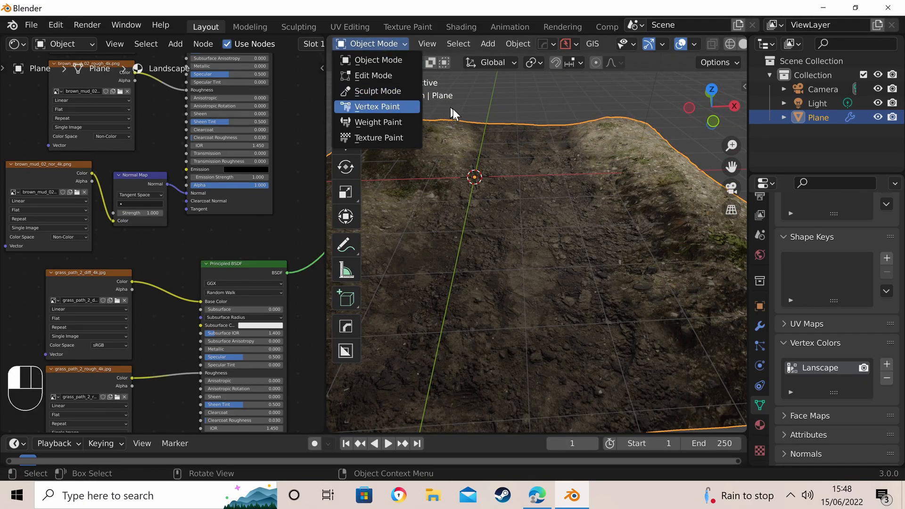
pyautogui.click(374, 107)
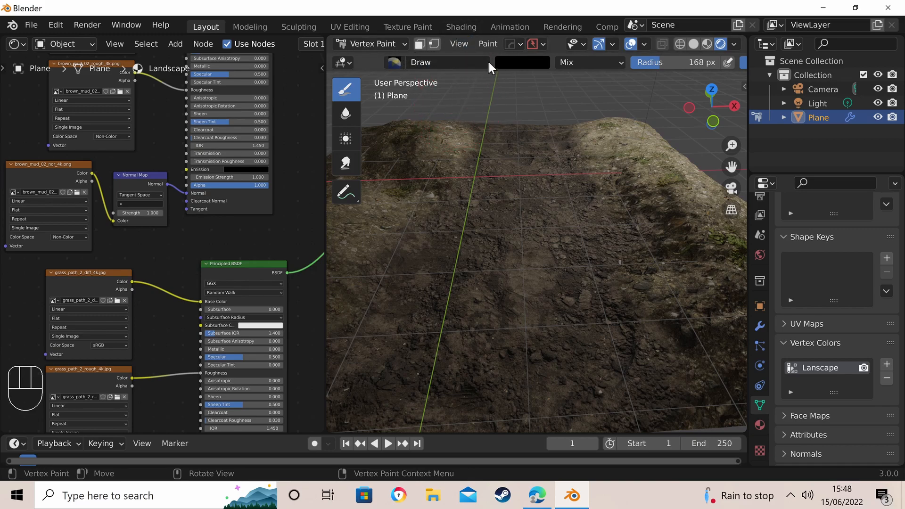
pyautogui.click(514, 63)
pyautogui.moveTo(617, 176); pyautogui.dragTo(616, 76)
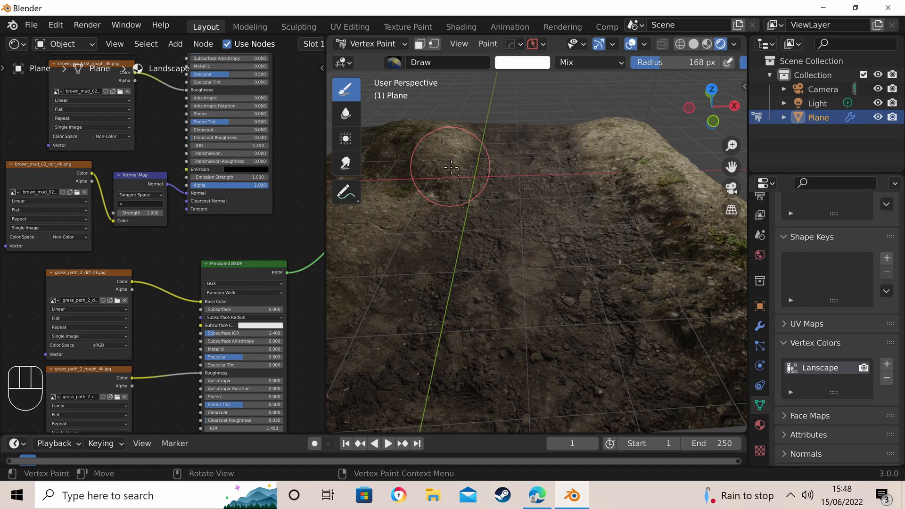
pyautogui.moveTo(426, 231)
pyautogui.mouseDown()
pyautogui.moveTo(636, 239)
pyautogui.moveTo(407, 214)
pyautogui.moveTo(476, 227)
pyautogui.moveTo(604, 208)
pyautogui.moveTo(625, 184)
pyautogui.mouseUp()
pyautogui.moveTo(636, 162)
pyautogui.mouseDown()
pyautogui.moveTo(608, 188)
pyautogui.moveTo(591, 233)
pyautogui.moveTo(627, 296)
pyautogui.mouseUp()
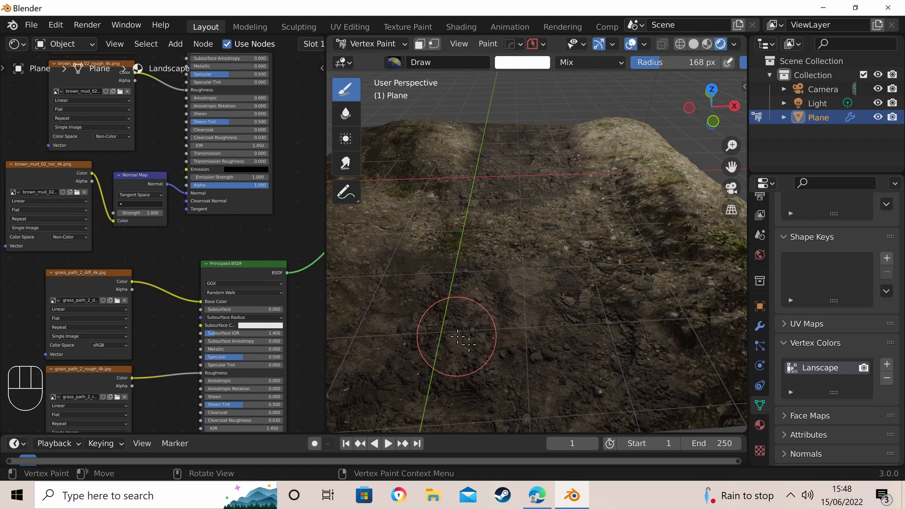
pyautogui.moveTo(479, 337)
pyautogui.mouseDown()
pyautogui.moveTo(474, 359)
pyautogui.moveTo(500, 363)
pyautogui.moveTo(490, 359)
pyautogui.moveTo(503, 344)
pyautogui.mouseUp()
pyautogui.click(632, 375)
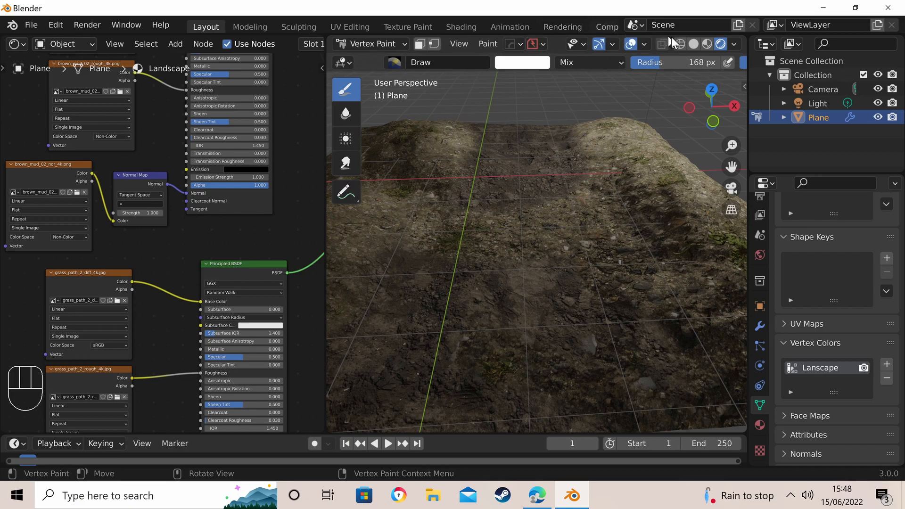
# Step: Switch the viewport to Solid shading, set the brush color to black and repaint the central path over the white strokes
pyautogui.click(693, 47)
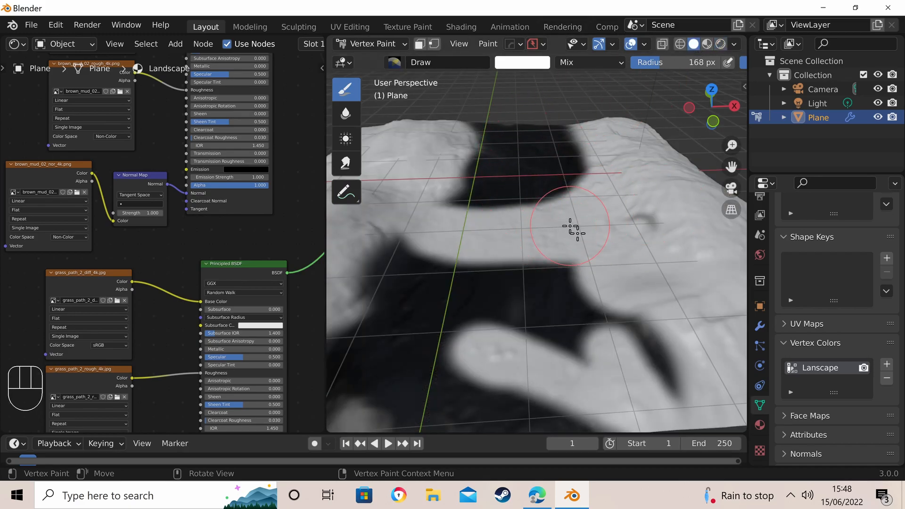
pyautogui.click(522, 58)
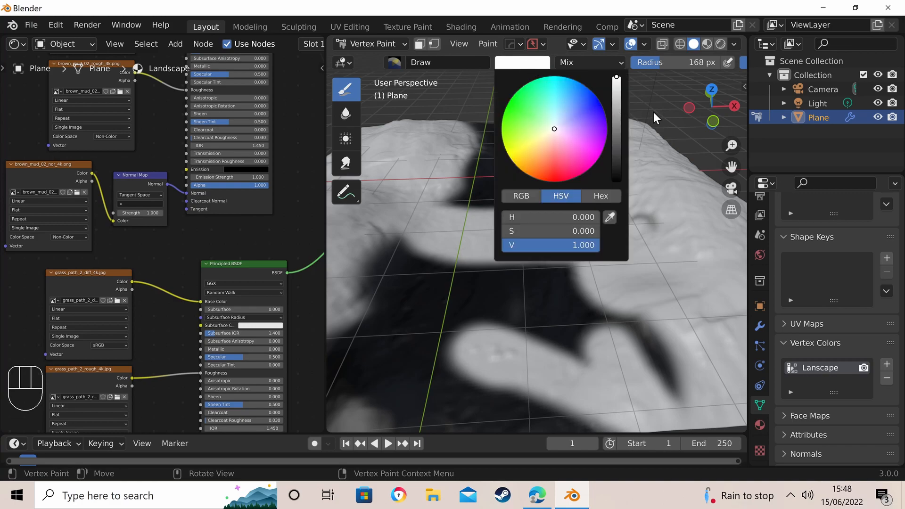
pyautogui.moveTo(613, 90); pyautogui.dragTo(616, 180)
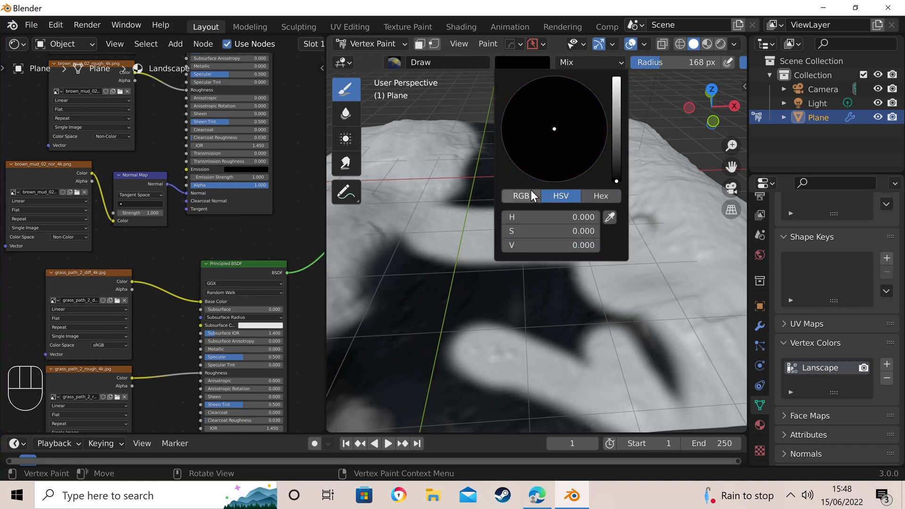
pyautogui.moveTo(489, 178)
pyautogui.mouseDown()
pyautogui.moveTo(430, 282)
pyautogui.moveTo(414, 259)
pyautogui.moveTo(521, 211)
pyautogui.moveTo(507, 218)
pyautogui.moveTo(495, 263)
pyautogui.moveTo(561, 246)
pyautogui.moveTo(585, 319)
pyautogui.moveTo(589, 226)
pyautogui.moveTo(485, 379)
pyautogui.moveTo(450, 321)
pyautogui.moveTo(545, 338)
pyautogui.moveTo(493, 212)
pyautogui.mouseUp()
pyautogui.rightClick(495, 221)
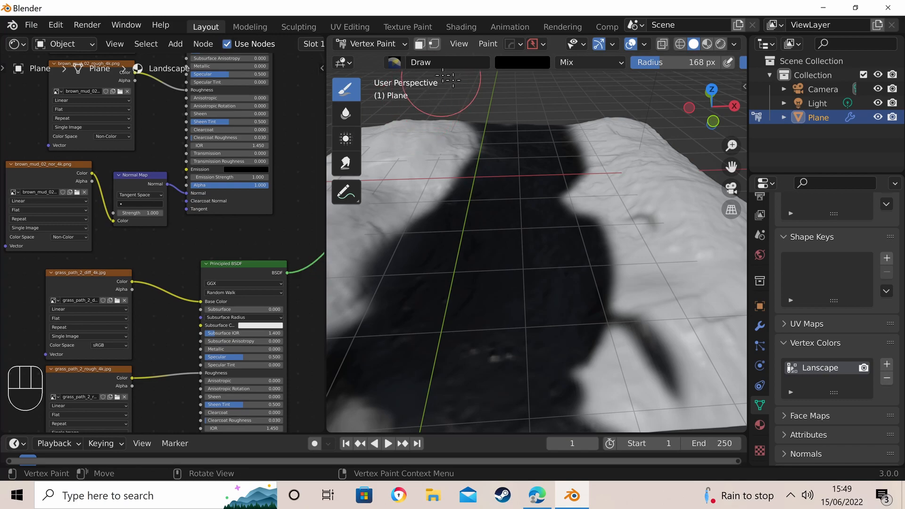
# Step: Put the plane in Object Mode with Rendered shading and review the terrain alongside the whole Landscape node tree
pyautogui.click(390, 44)
pyautogui.click(372, 60)
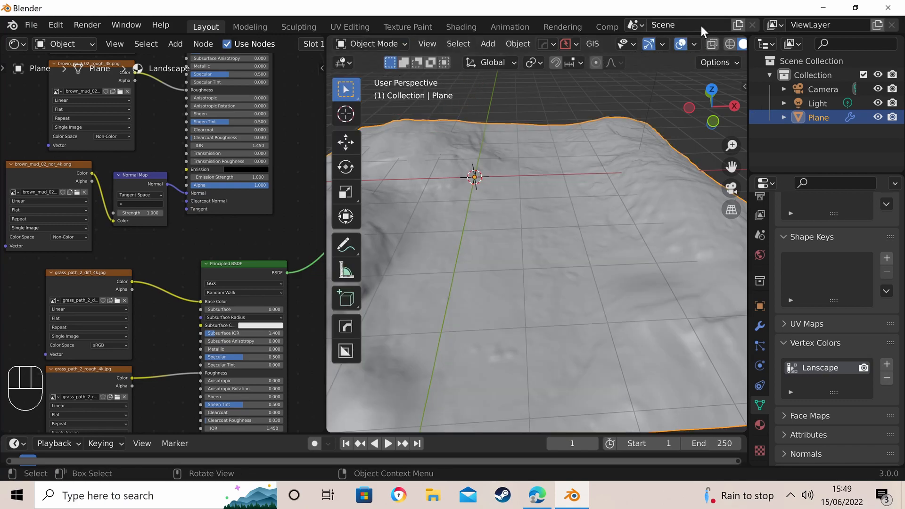
pyautogui.scroll(-3, 702, 47)
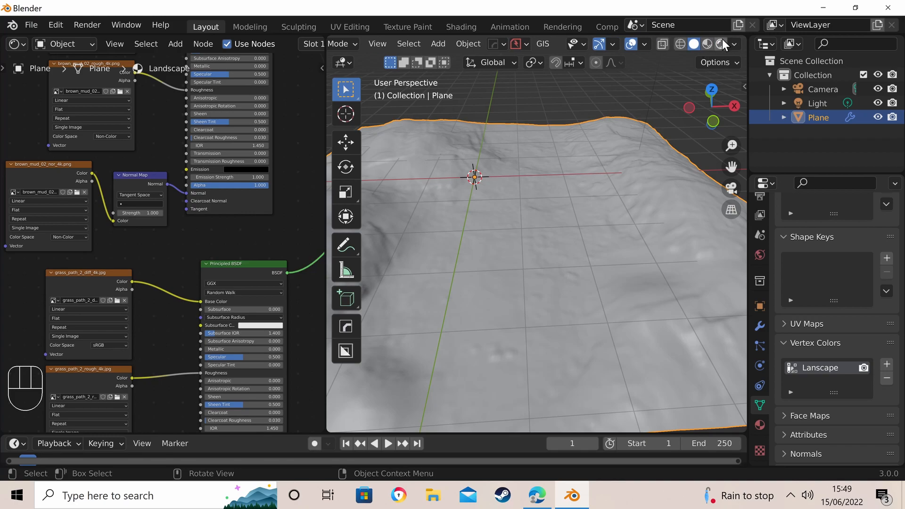
pyautogui.click(721, 42)
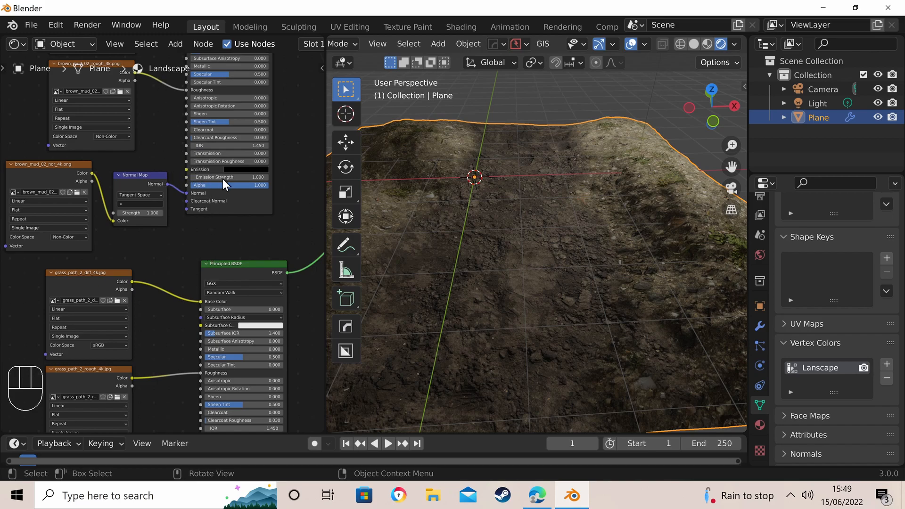
pyautogui.scroll(-8, 276, 242)
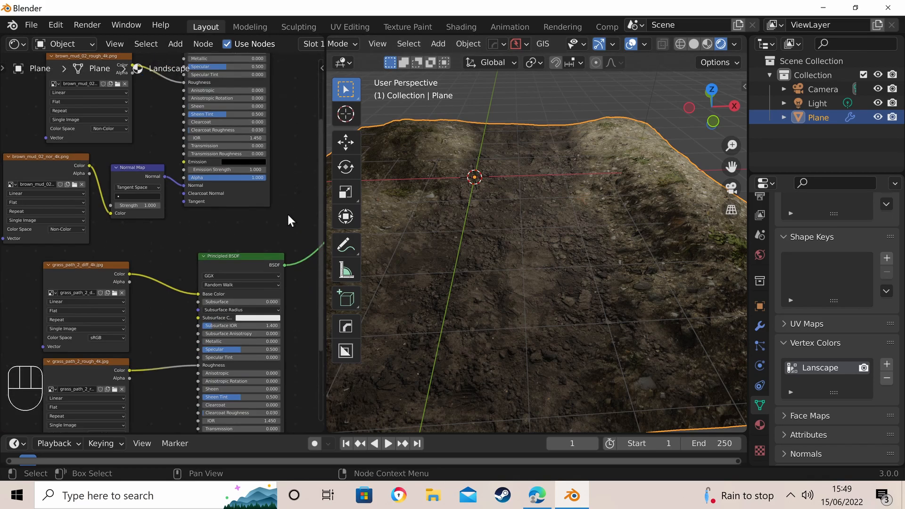
pyautogui.scroll(8, 225, 250)
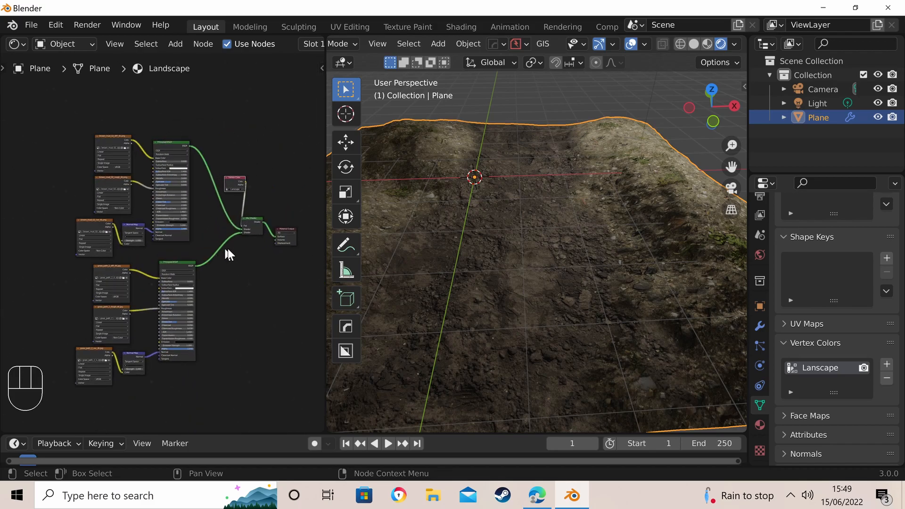
# Step: Switch the viewport to Solid shading and return the plane to Vertex Paint mode
pyautogui.click(692, 44)
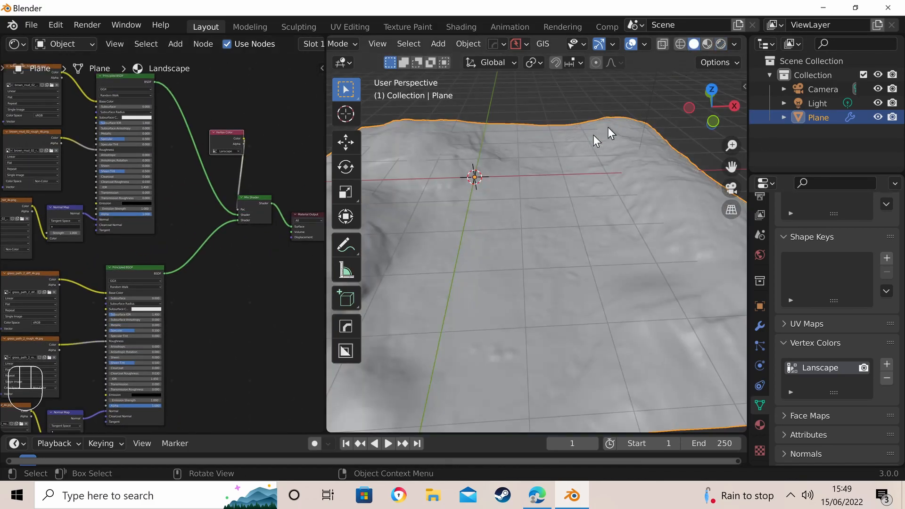
pyautogui.click(350, 44)
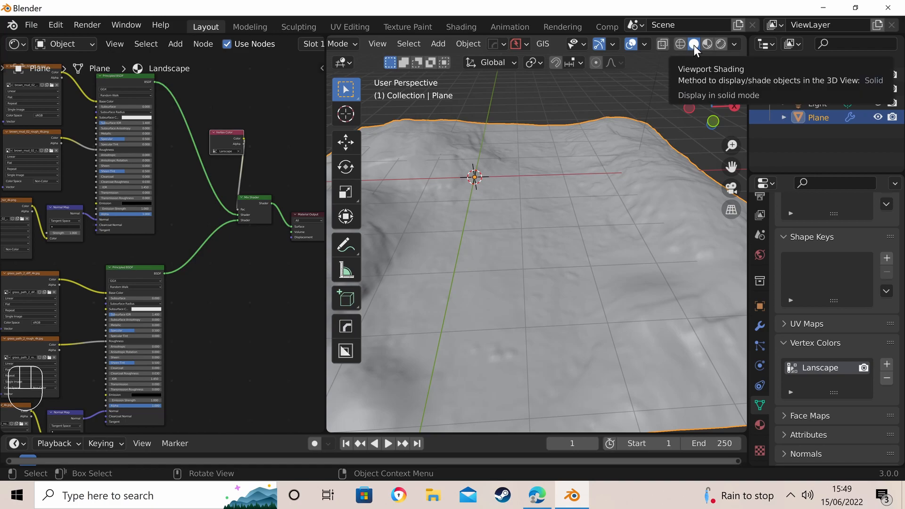
pyautogui.scroll(3, 372, 45)
pyautogui.click(391, 43)
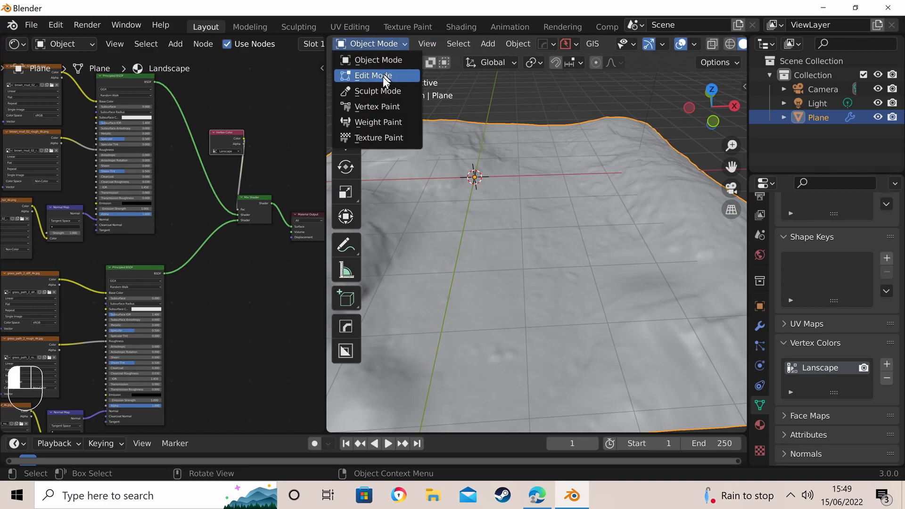
pyautogui.click(377, 106)
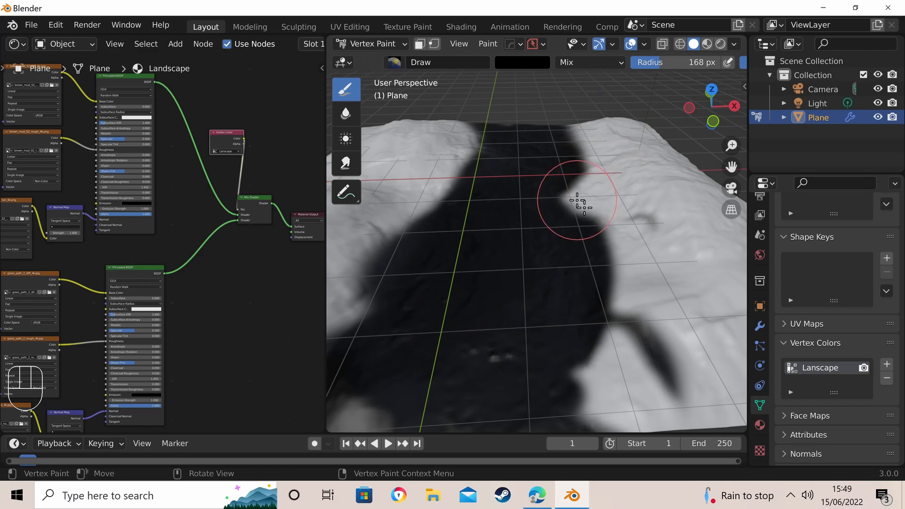
# Step: Examine how both texture node groups, the Vertex Color node and the Mix Shader are connected in the Landscape material
pyautogui.scroll(-4, 145, 198)
pyautogui.scroll(2, 142, 201)
pyautogui.scroll(2, 145, 182)
pyautogui.scroll(-2, 103, 166)
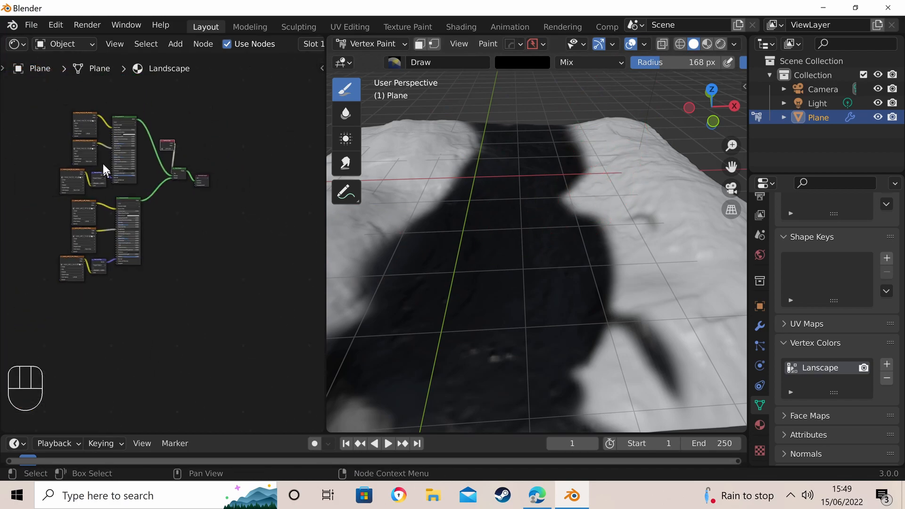
pyautogui.scroll(3, 100, 162)
pyautogui.scroll(-2, 228, 197)
pyautogui.scroll(3, 126, 191)
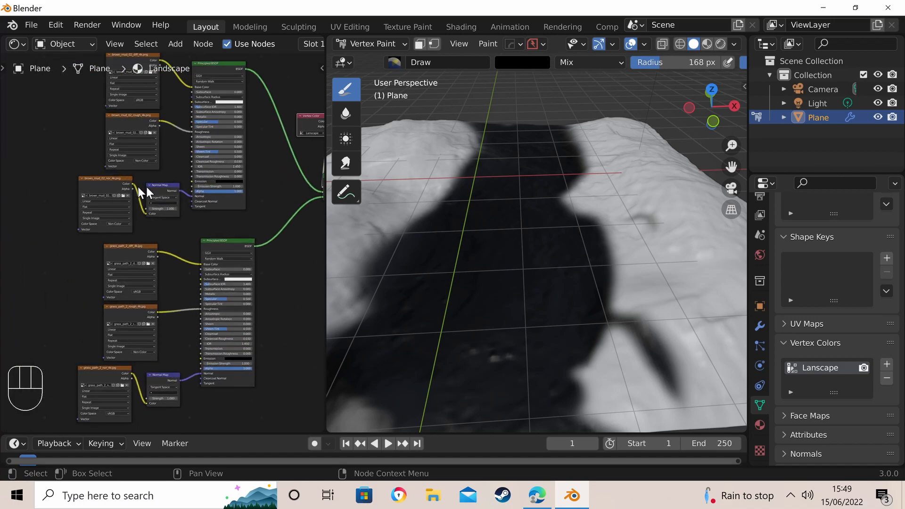
pyautogui.scroll(1, 217, 204)
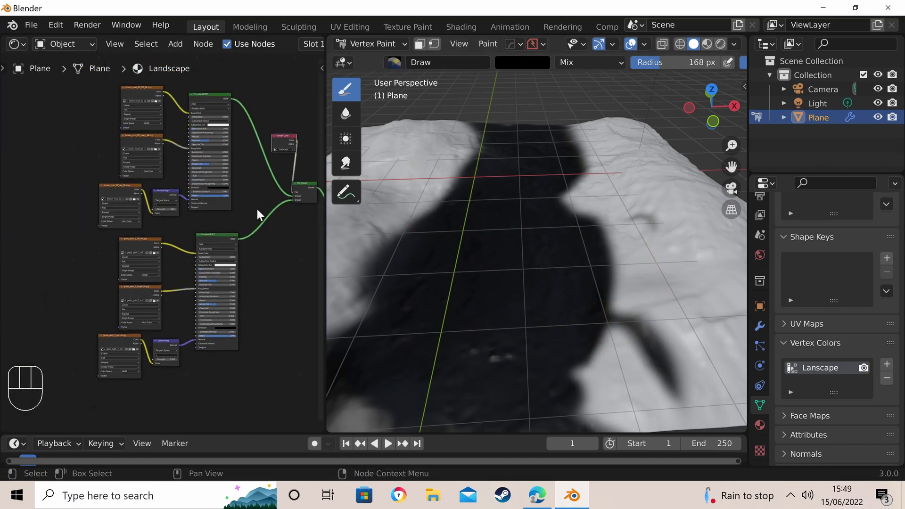